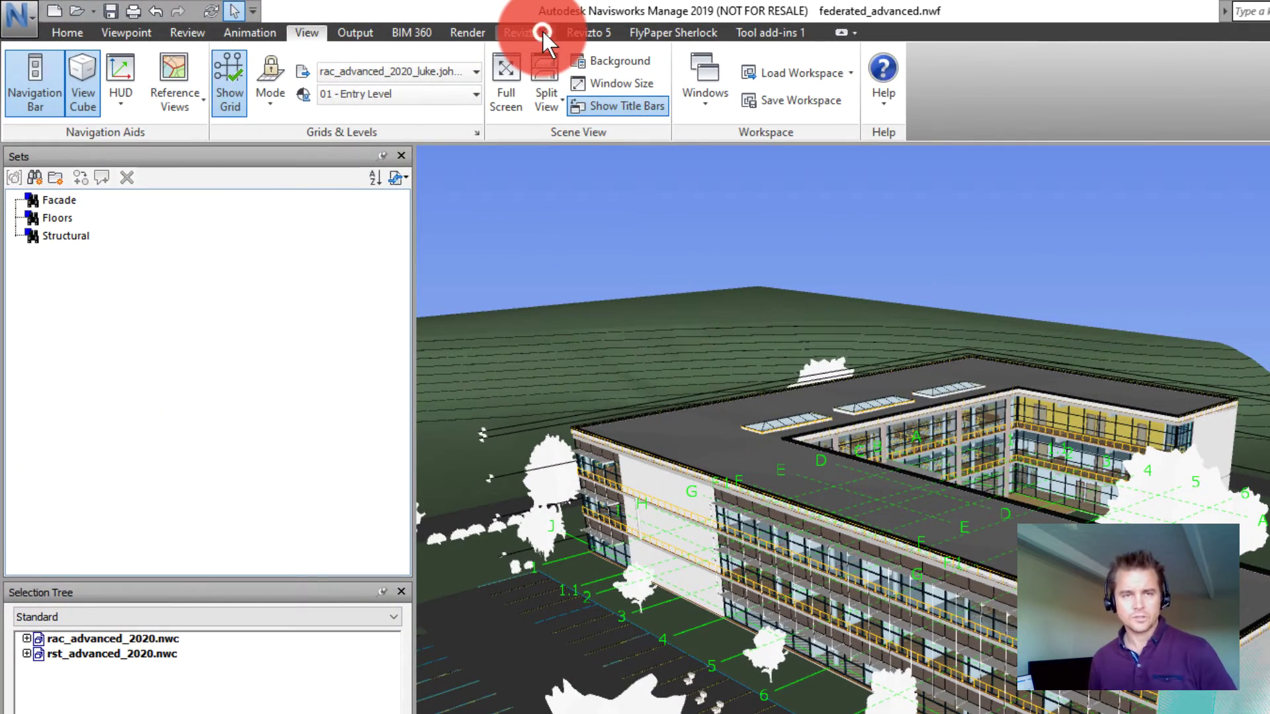
Show the Revizto 4 add-in tools on the ribbon for the federated_advanced.nwf model
left_click(542, 30)
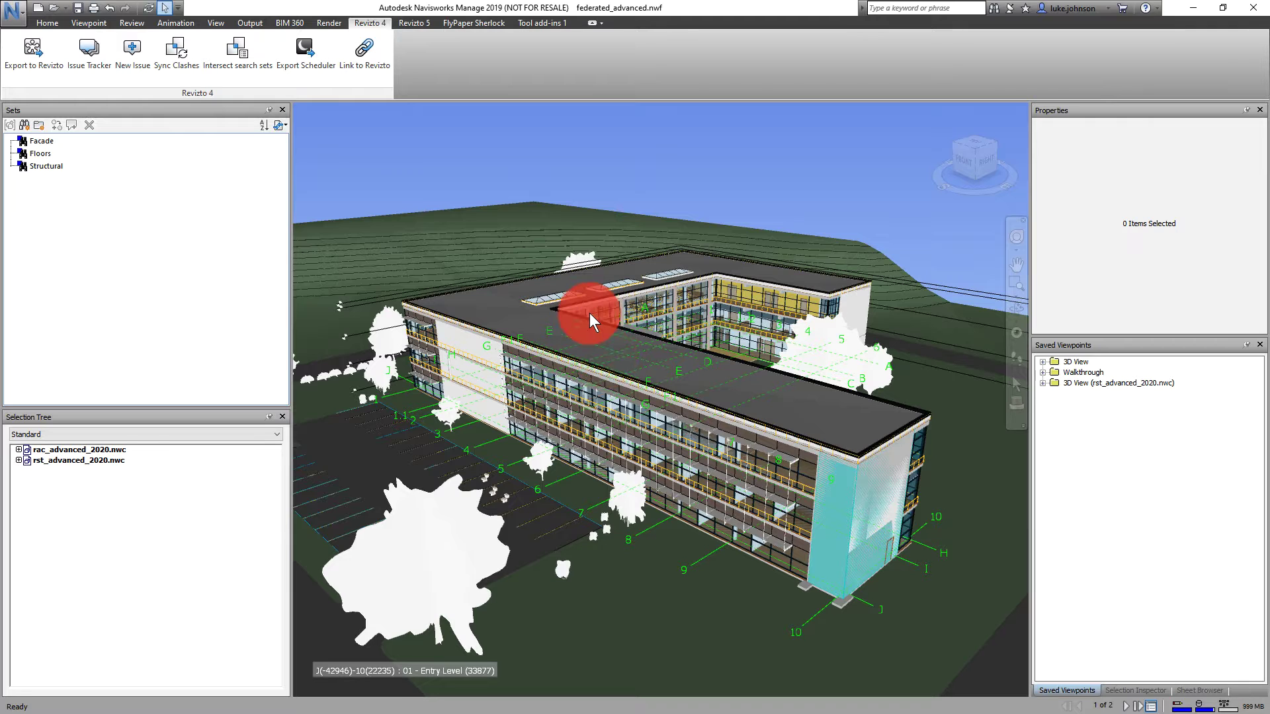
Turn sectioning off so the whole model is visible
left_click(48, 24)
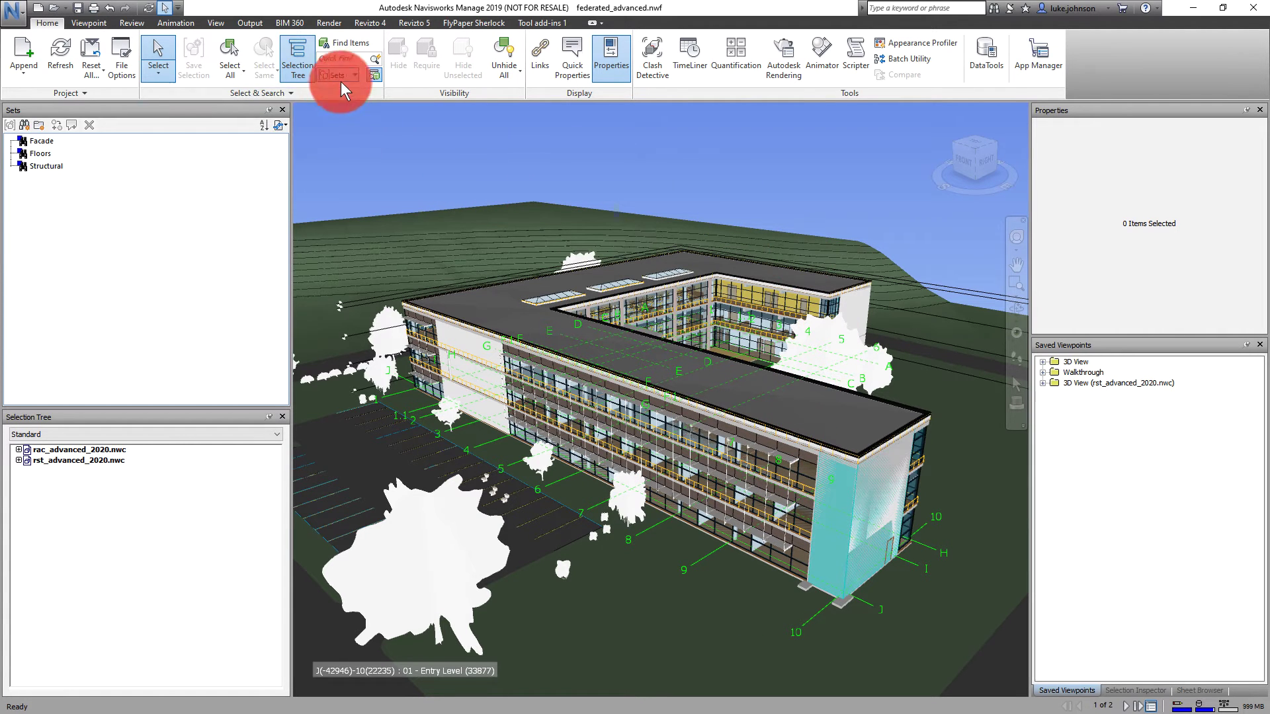
left_click(106, 23)
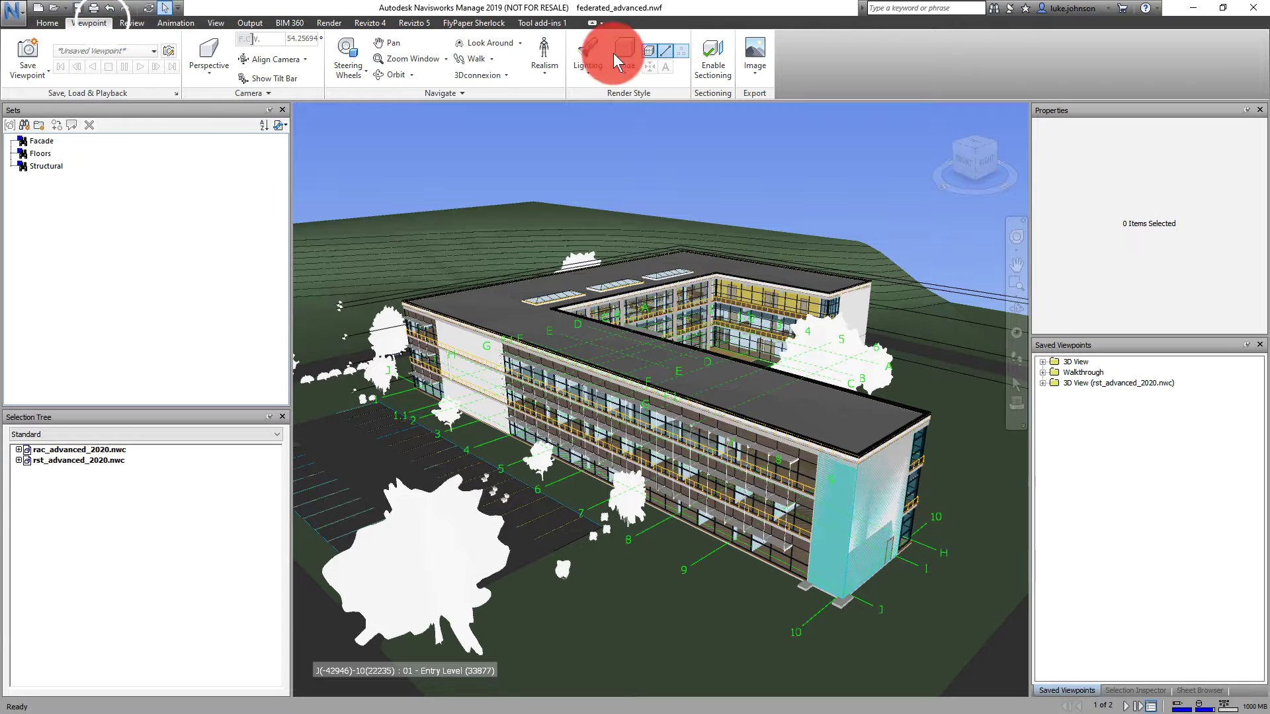
left_click(704, 66)
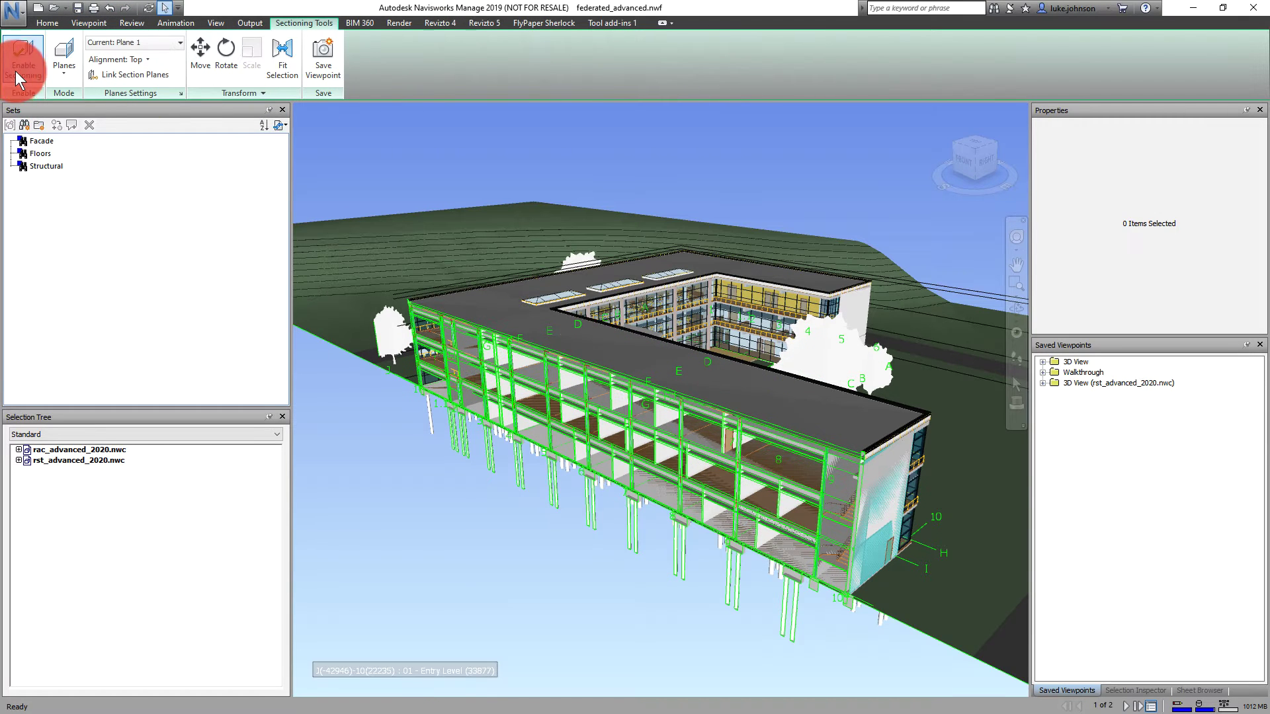
left_click(28, 55)
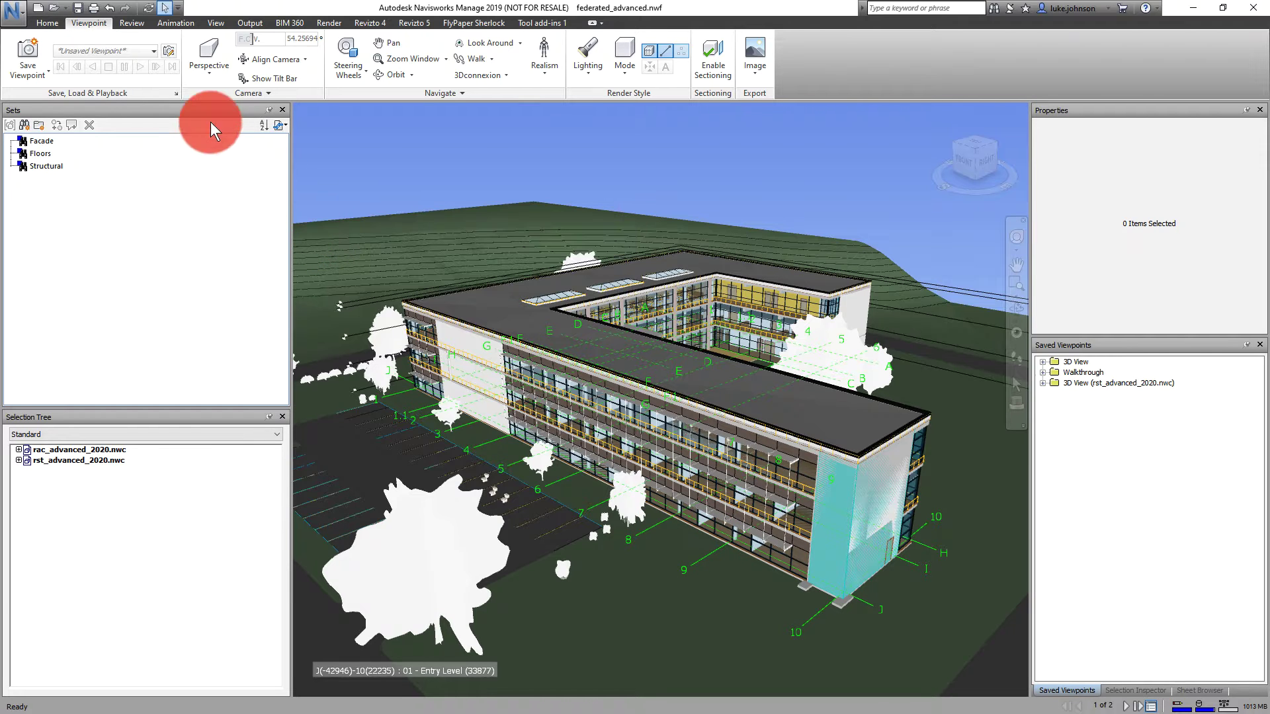
Select the Planting category and override its trees to green at 50% transparency
left_click(19, 450)
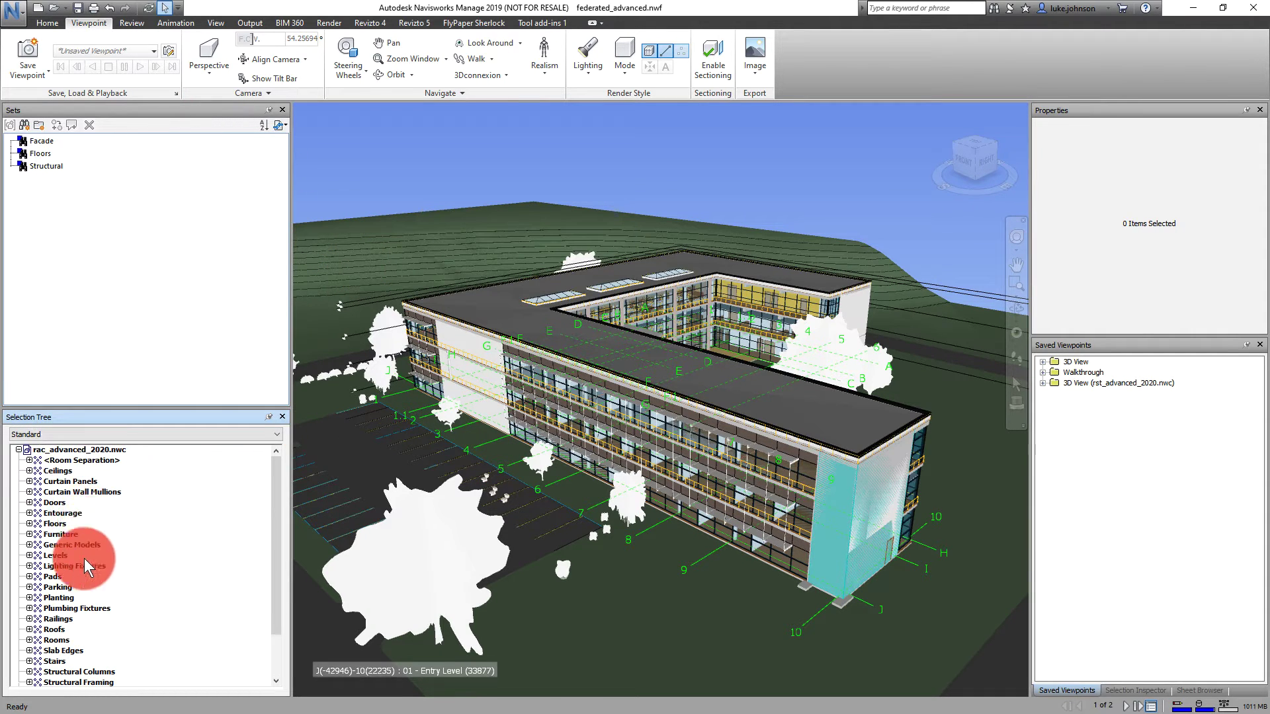
left_click(54, 597)
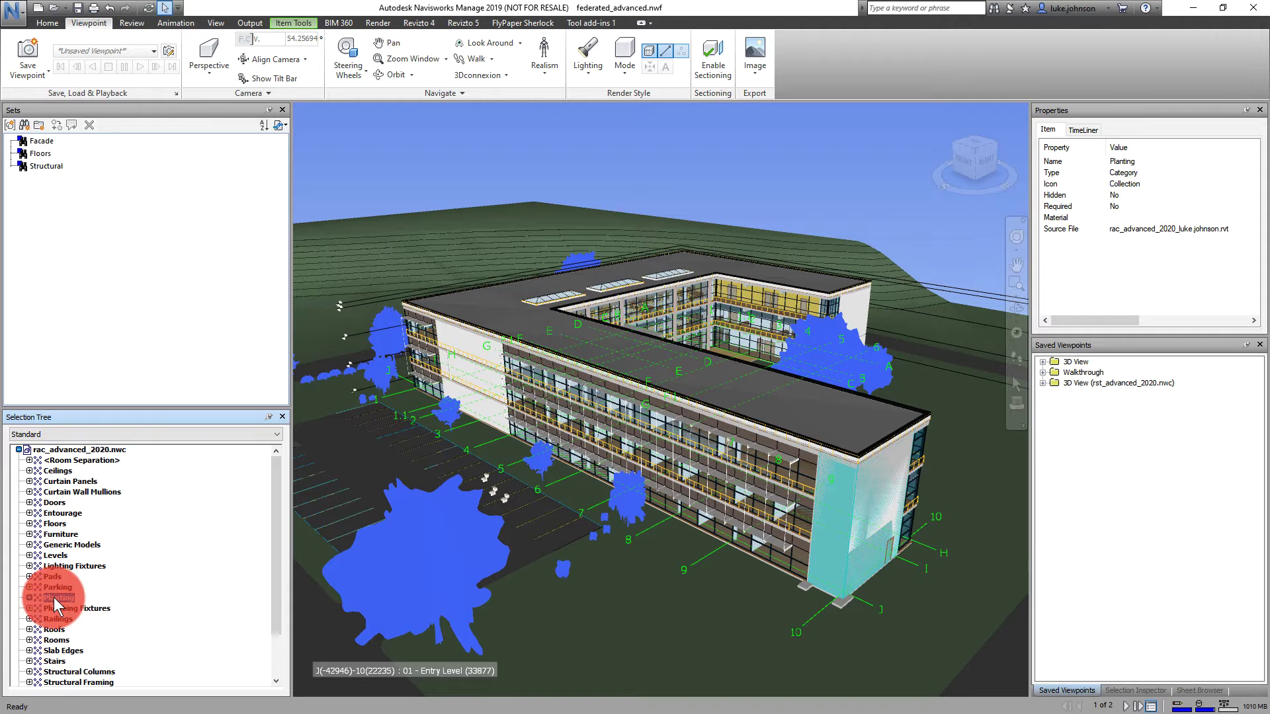
left_click(290, 23)
left_click(401, 66)
left_click(454, 107)
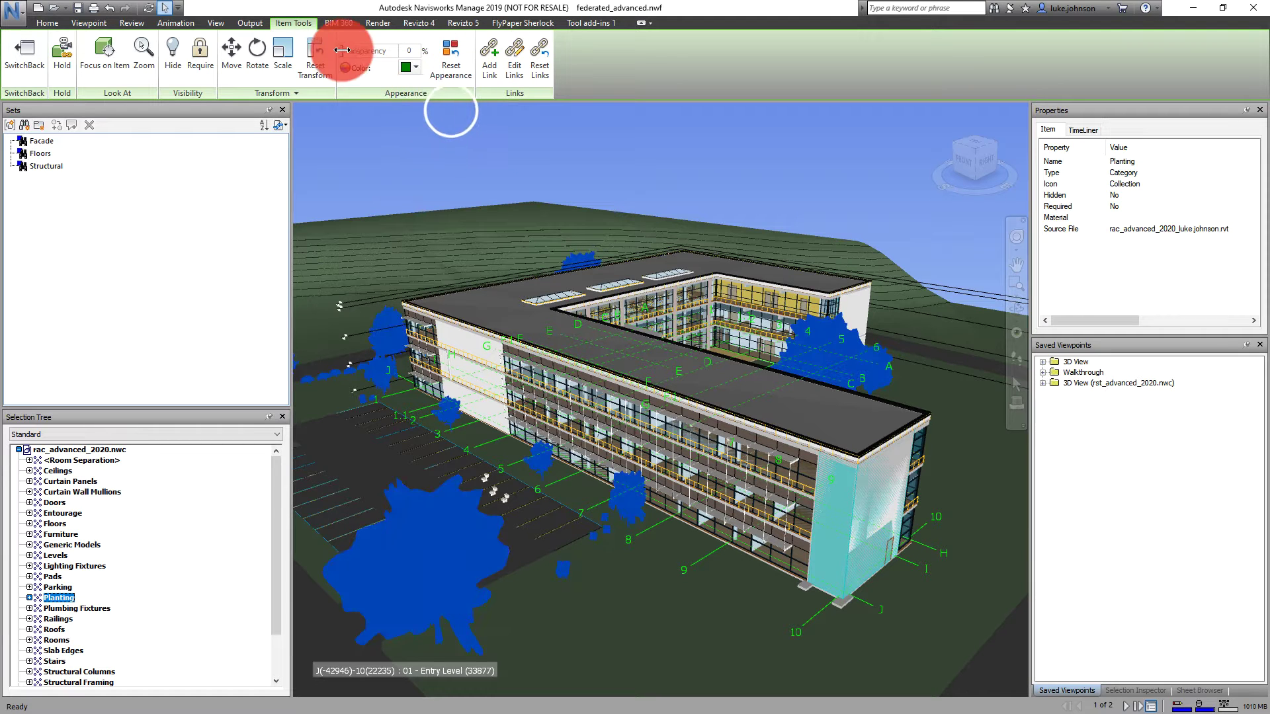
left_click_drag(342, 50, 370, 51)
left_click(705, 156)
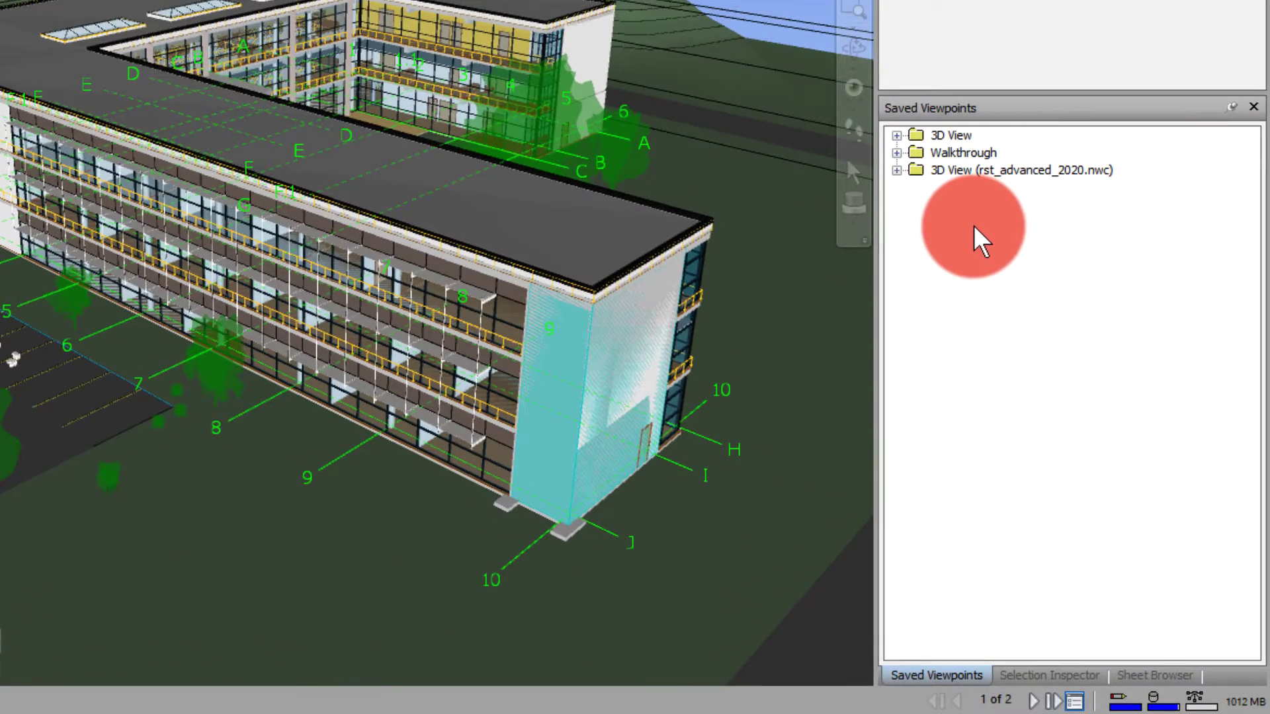
Save the current view as a viewpoint named 'Revizto Export'
right_click(975, 226)
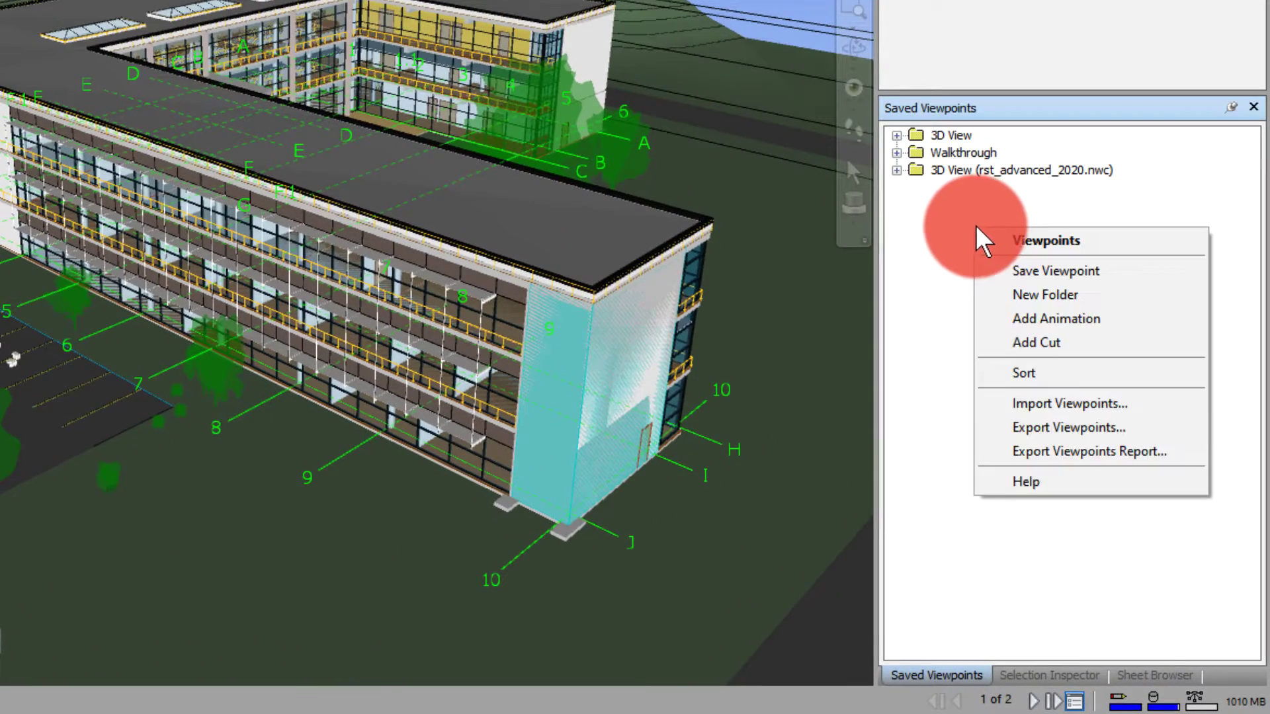
left_click(1032, 271)
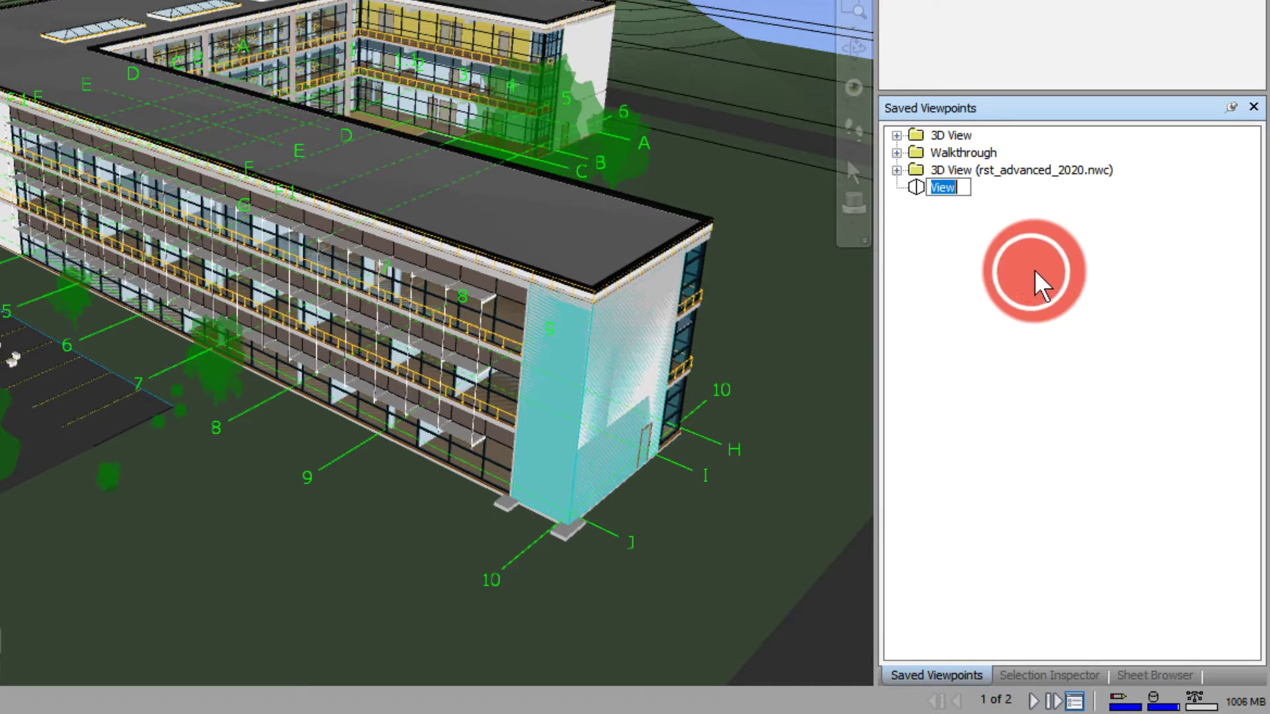
type("Revi")
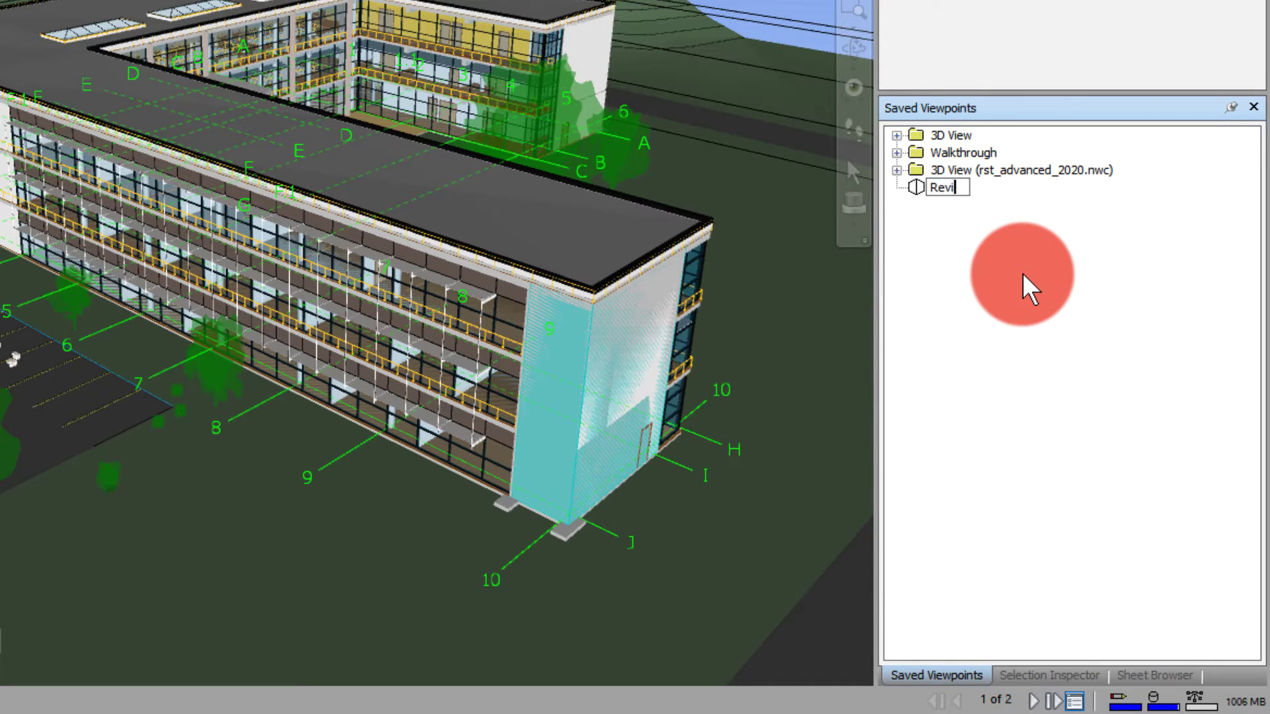
type("zto Export")
key("Return")
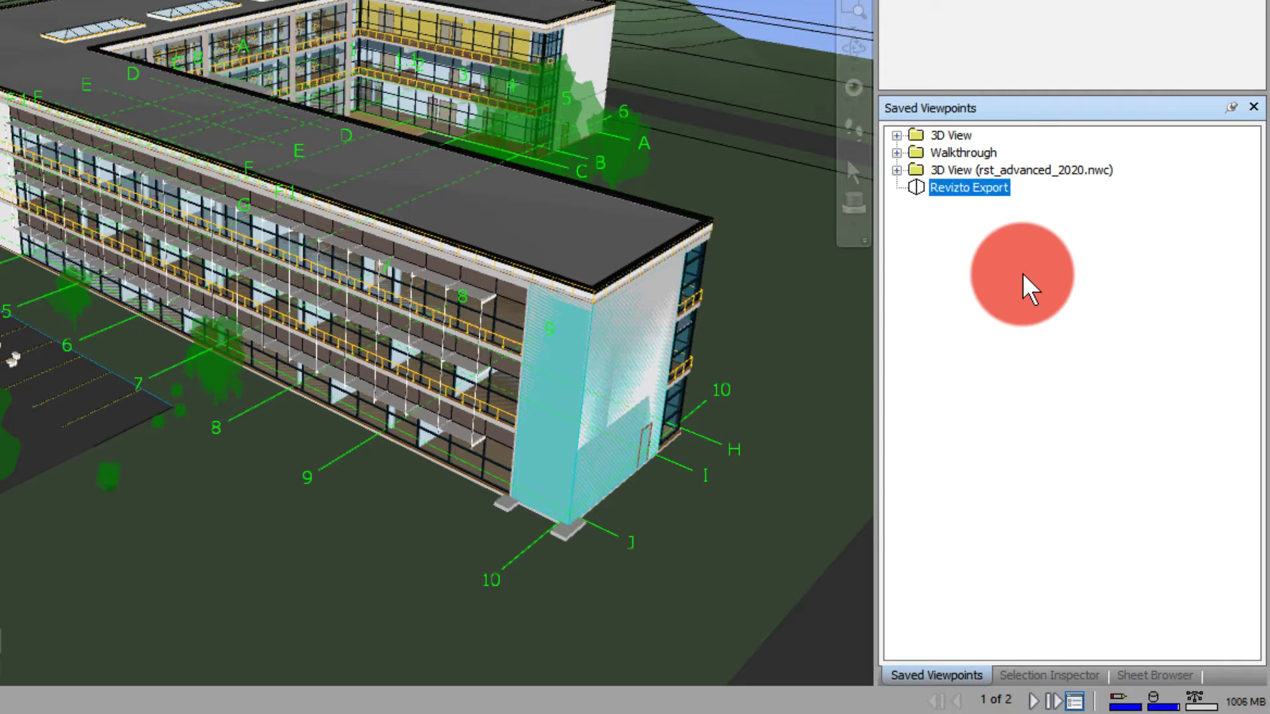
Enable Hide/Required and Override Appearance in the Revizto Export viewpoint's settings
right_click(973, 192)
left_click(1049, 394)
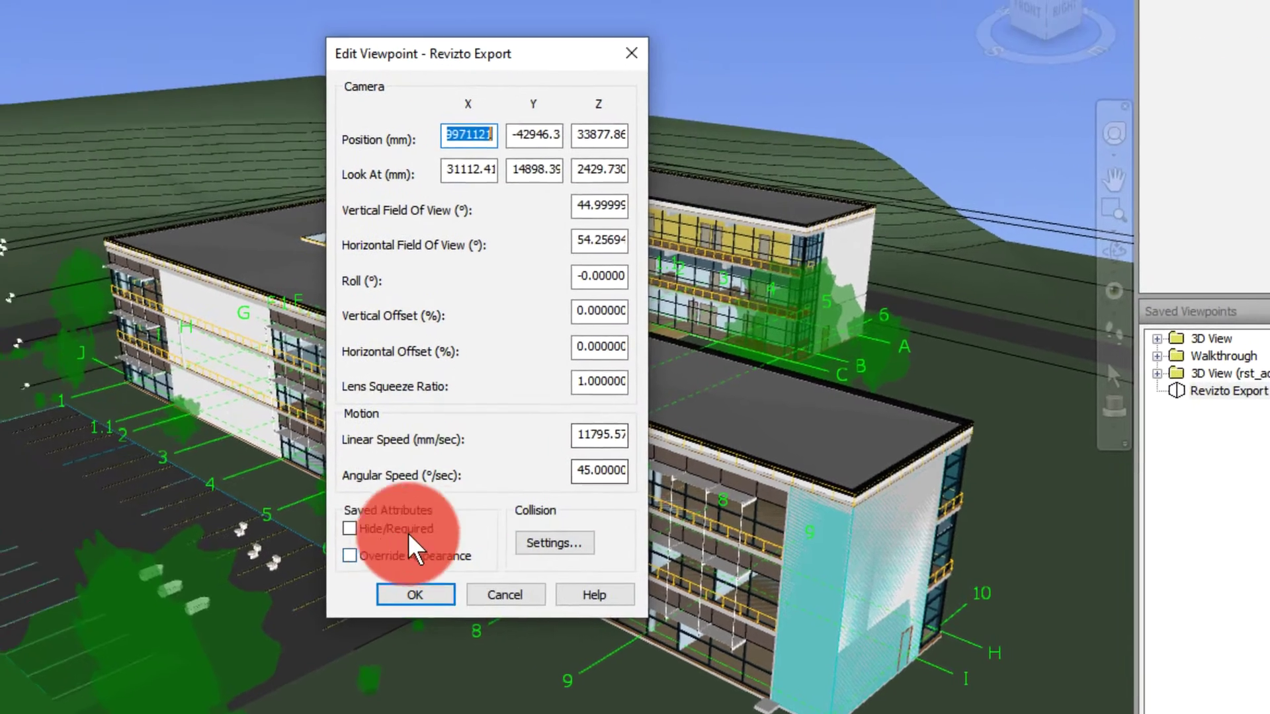
left_click(384, 529)
left_click(385, 555)
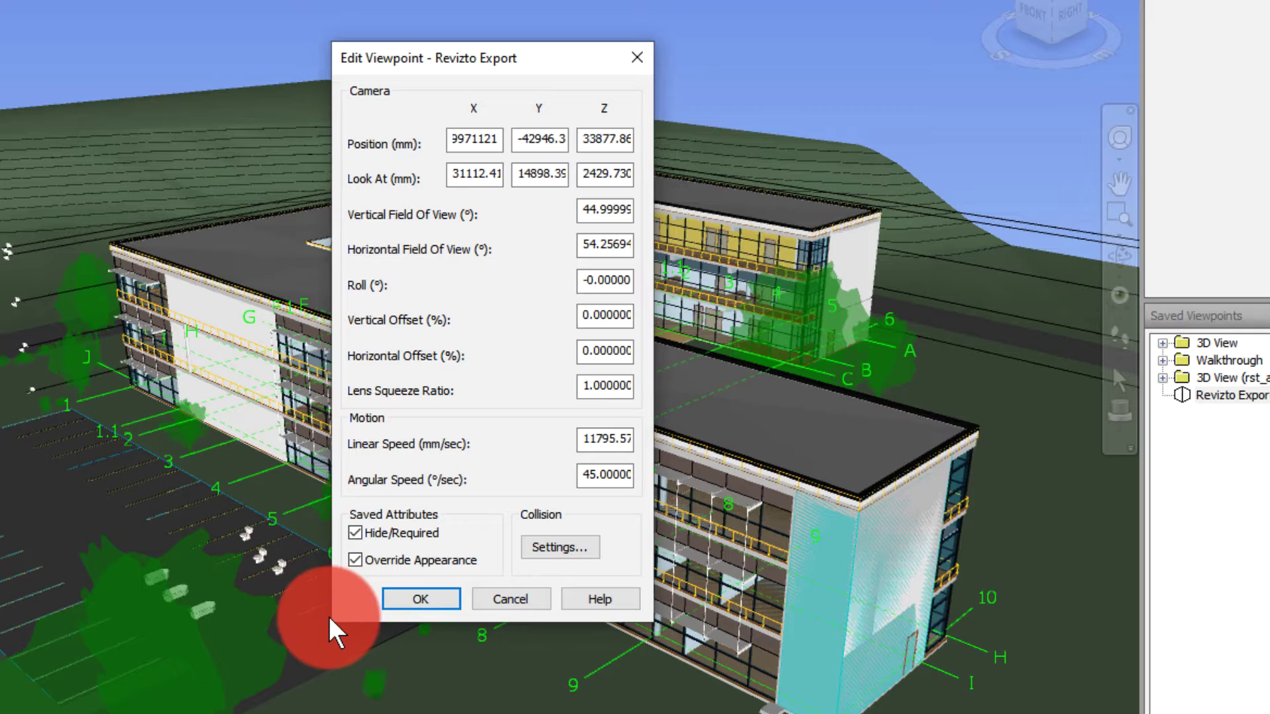
Confirm the viewpoint settings and save the Navisworks file
left_click(423, 600)
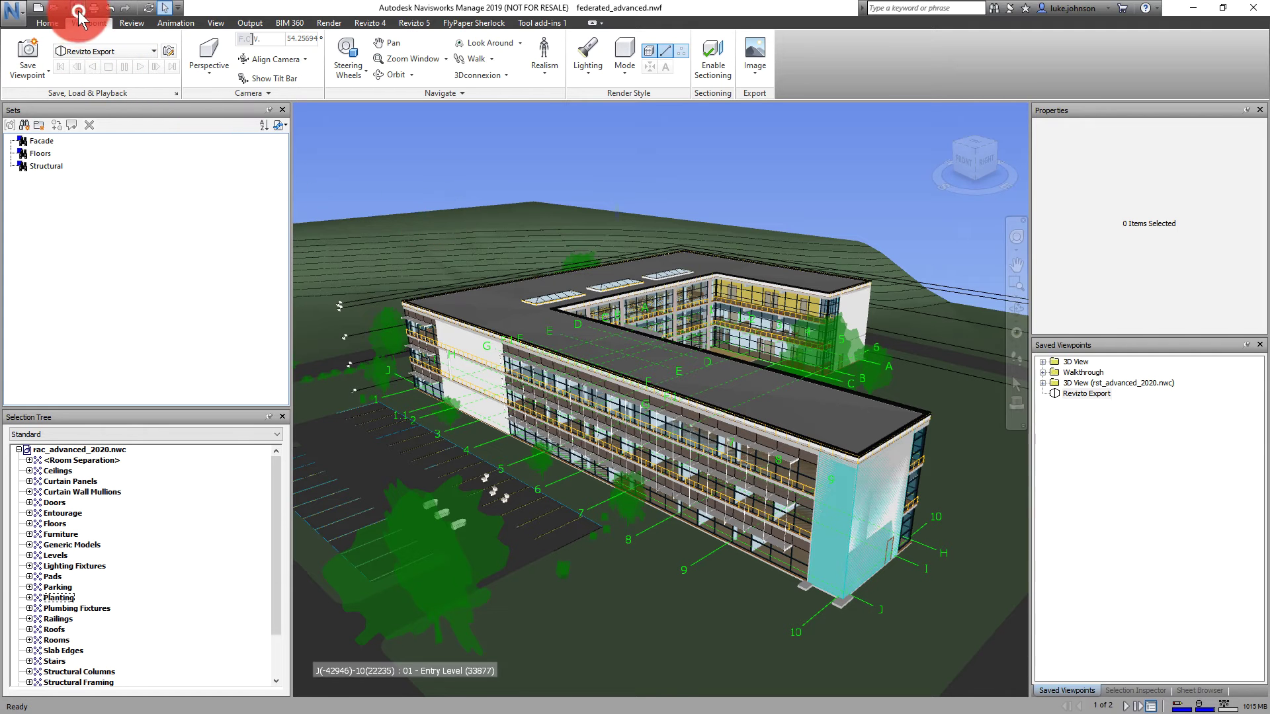
left_click(78, 10)
left_click(381, 23)
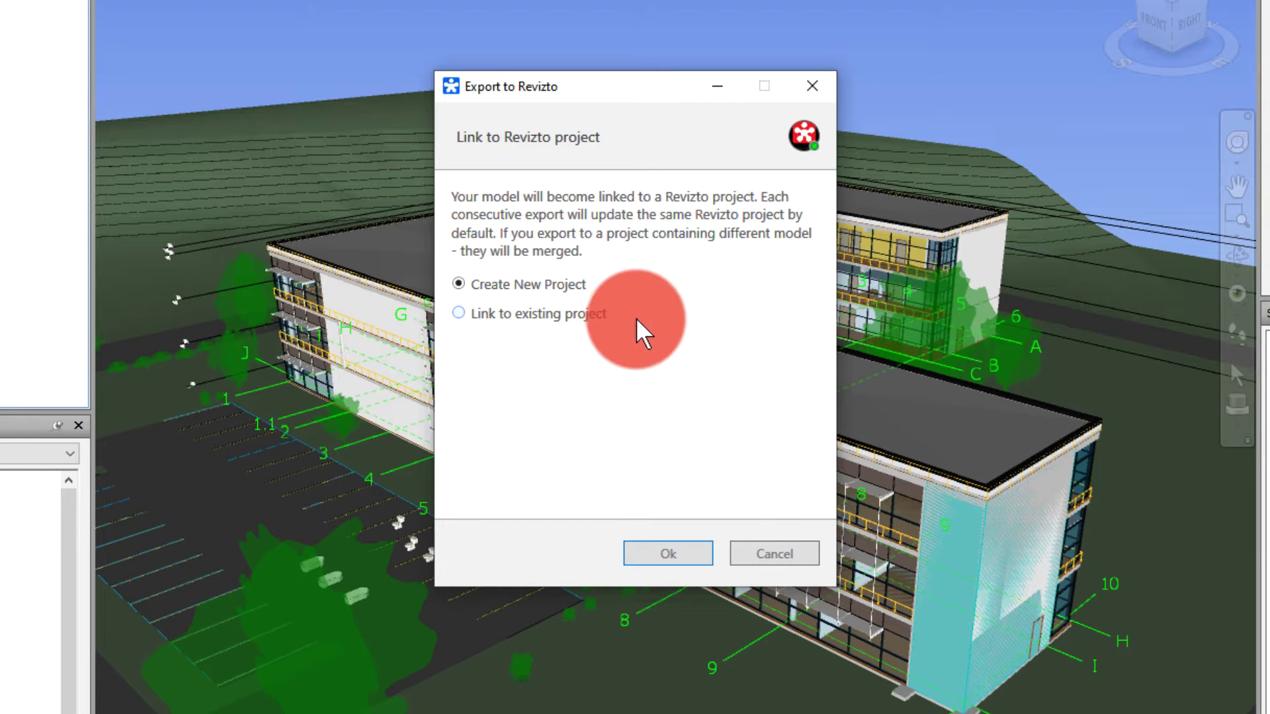
Create a new Revizto project named 'Training Project - Navisworks'
left_click(653, 536)
left_click_drag(602, 252, 200, 213)
type("Training Proje")
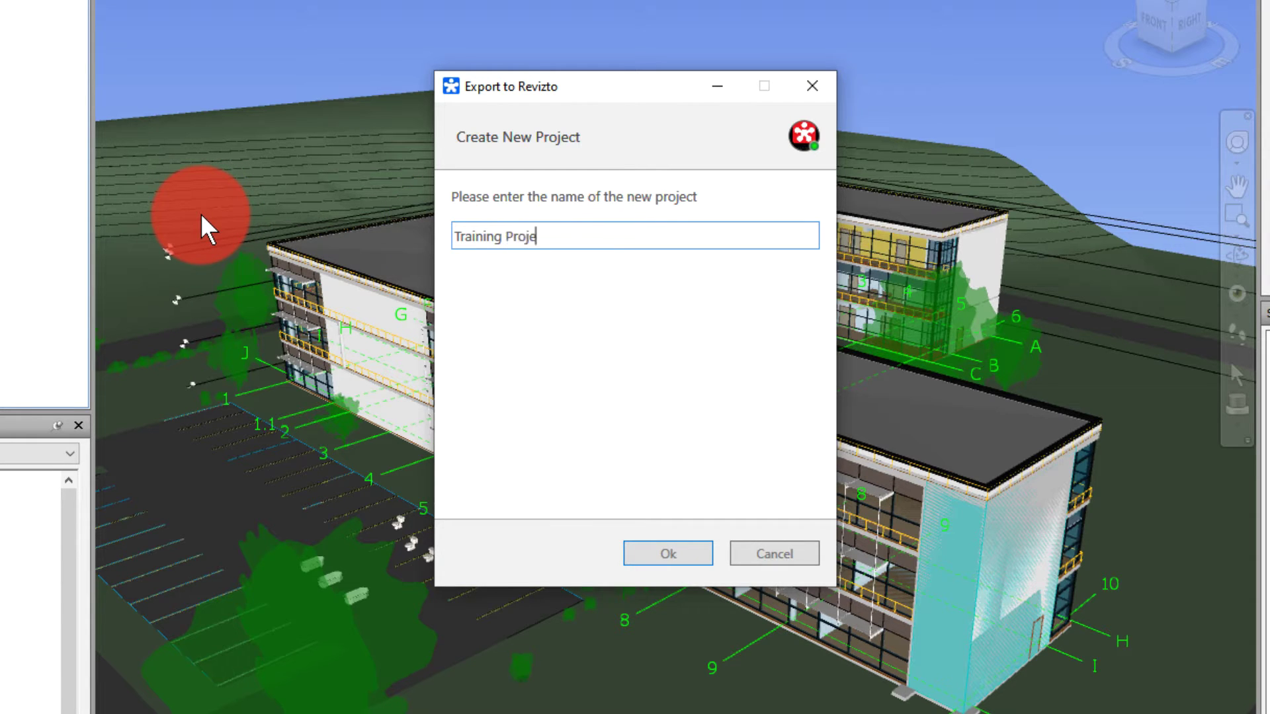
type("ct - Navisworks")
left_click(655, 557)
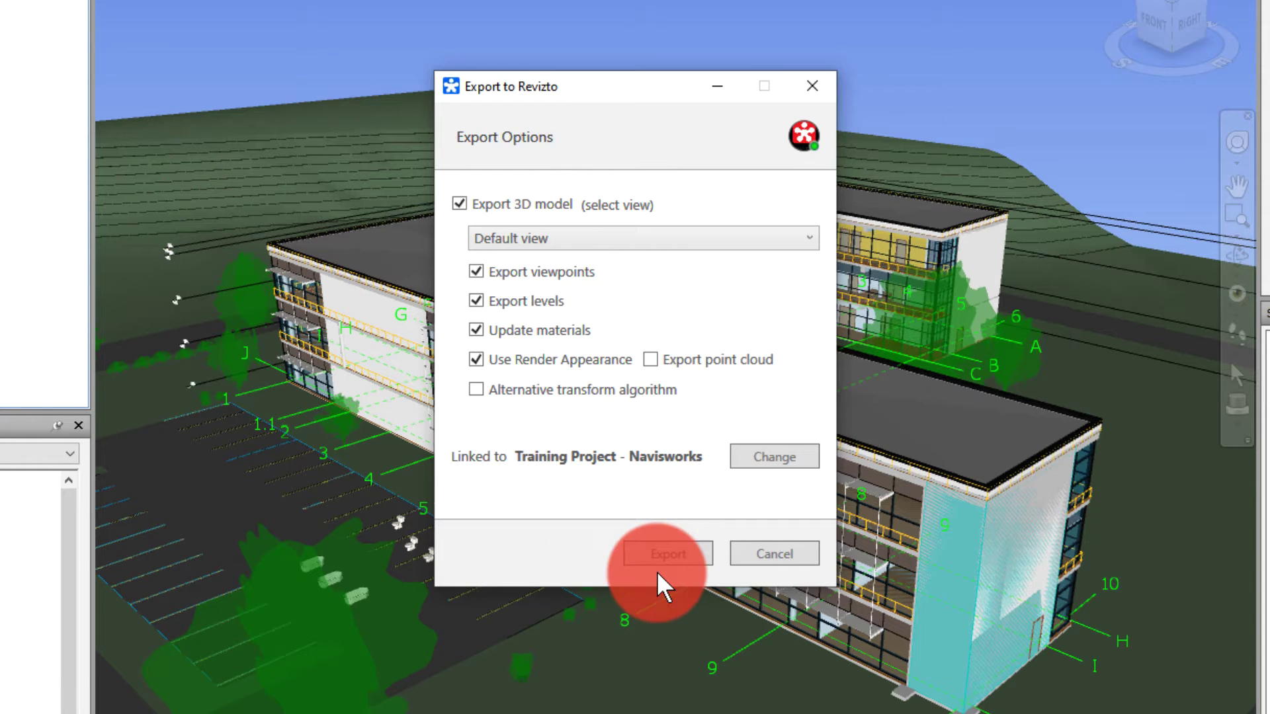
Keep Export 3D model on and pick the Revizto Export view as its source
left_click(537, 203)
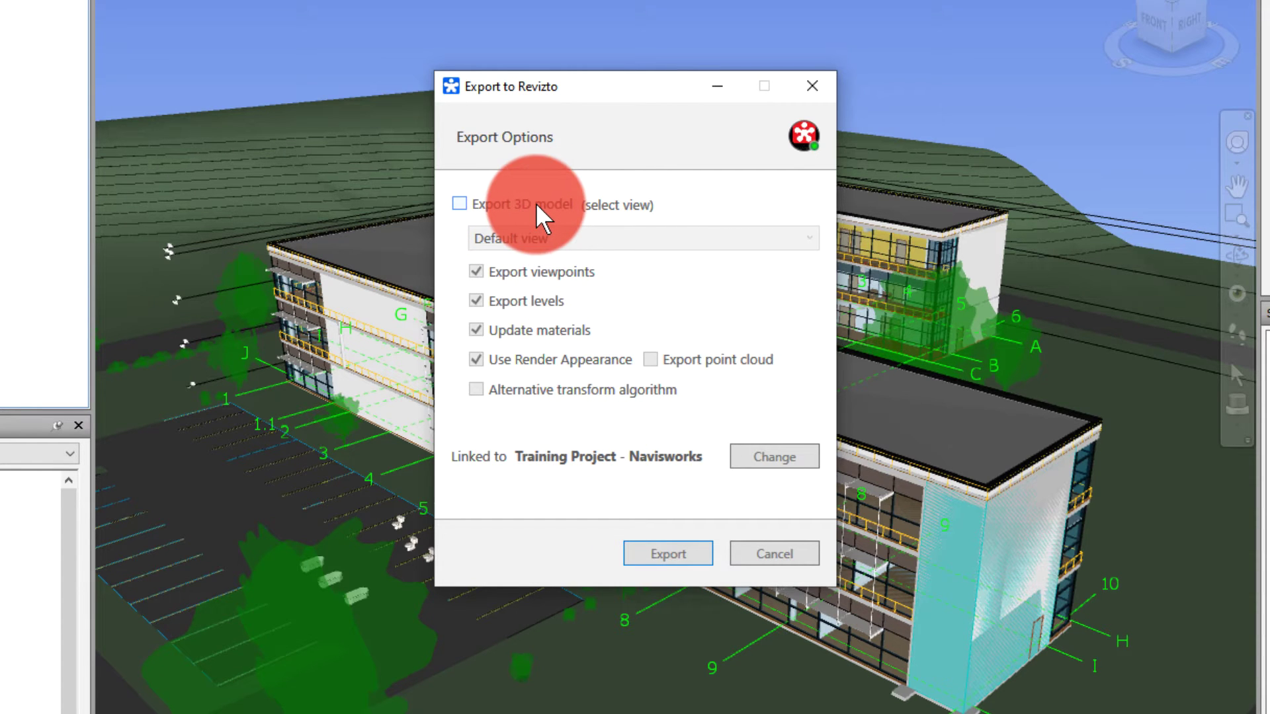
left_click(536, 204)
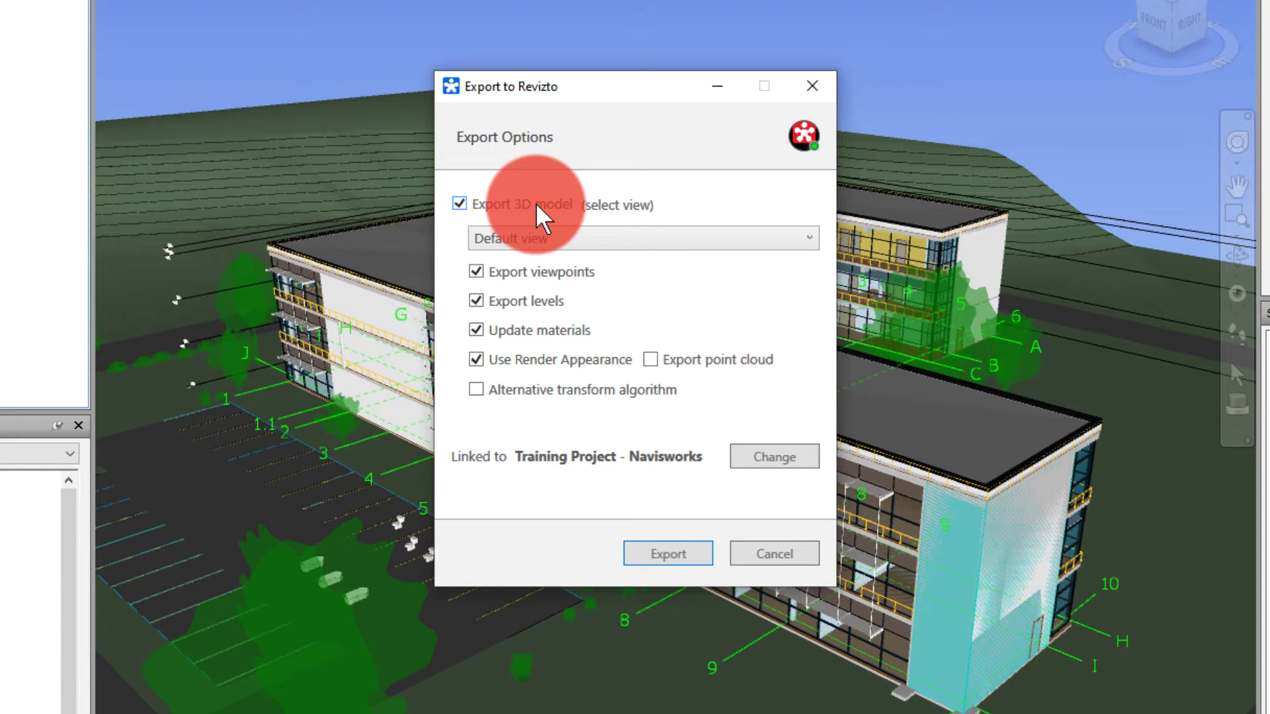
left_click(664, 237)
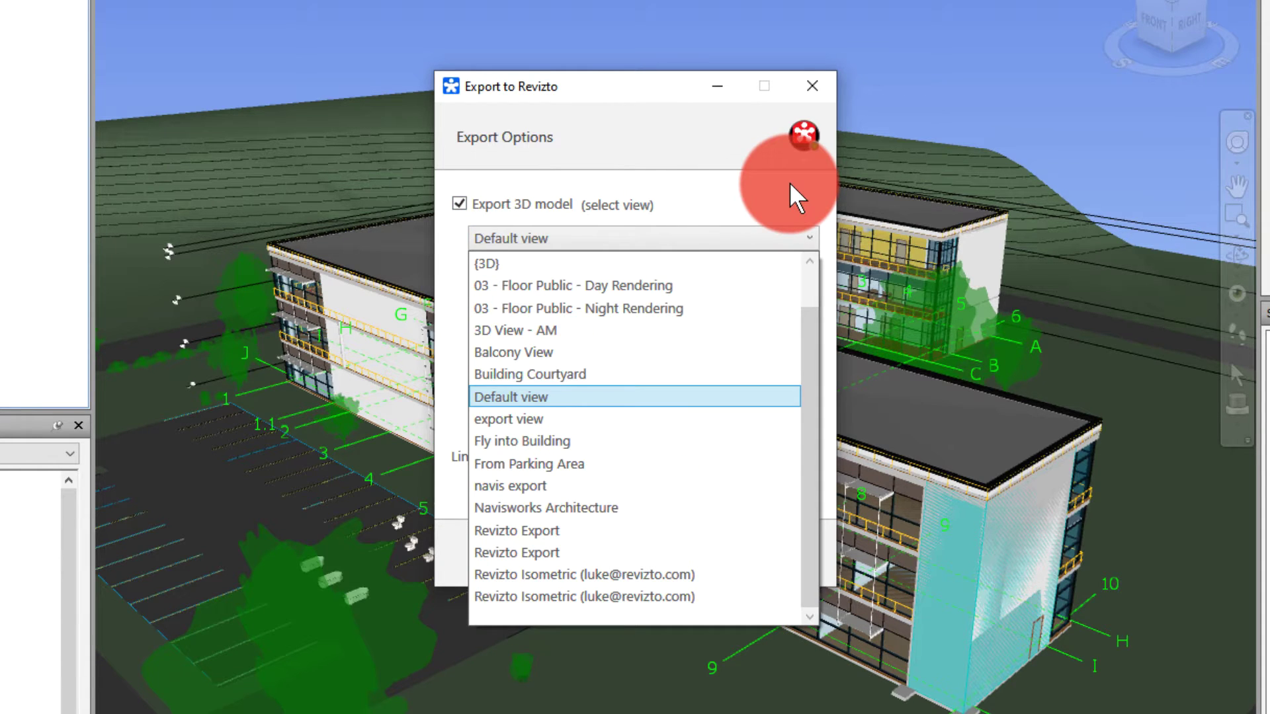
left_click(554, 549)
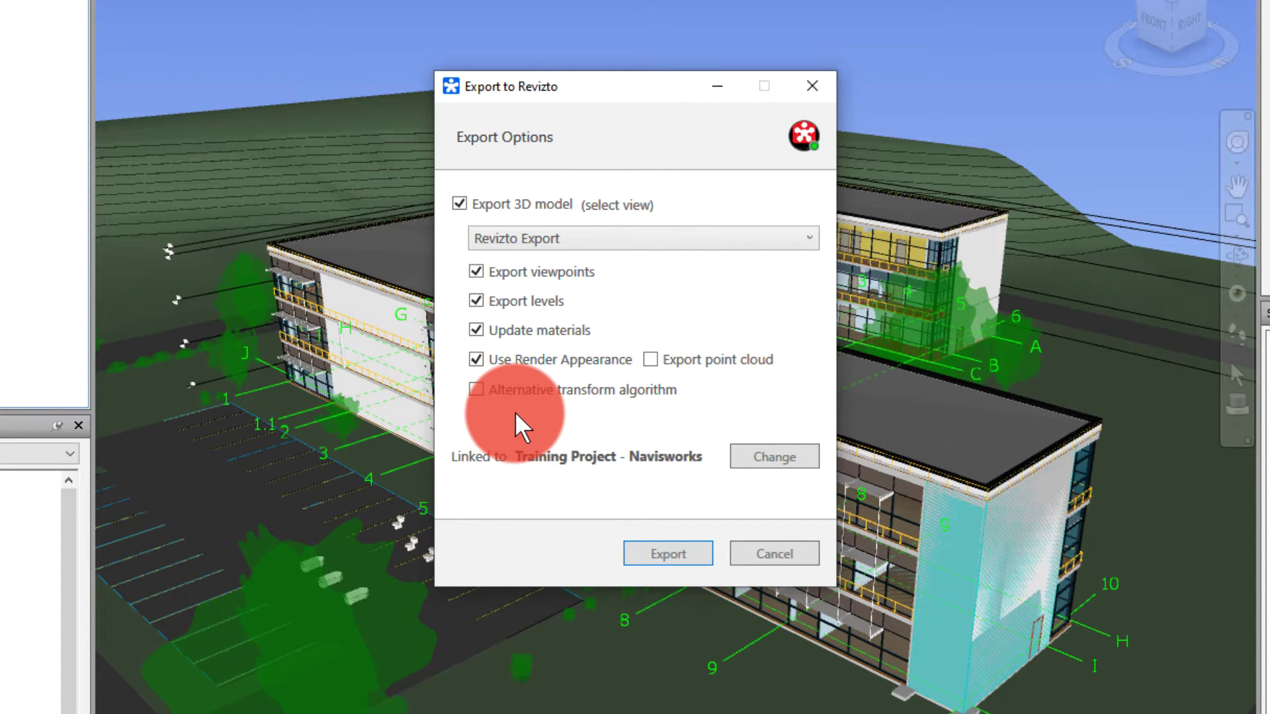
left_click(692, 240)
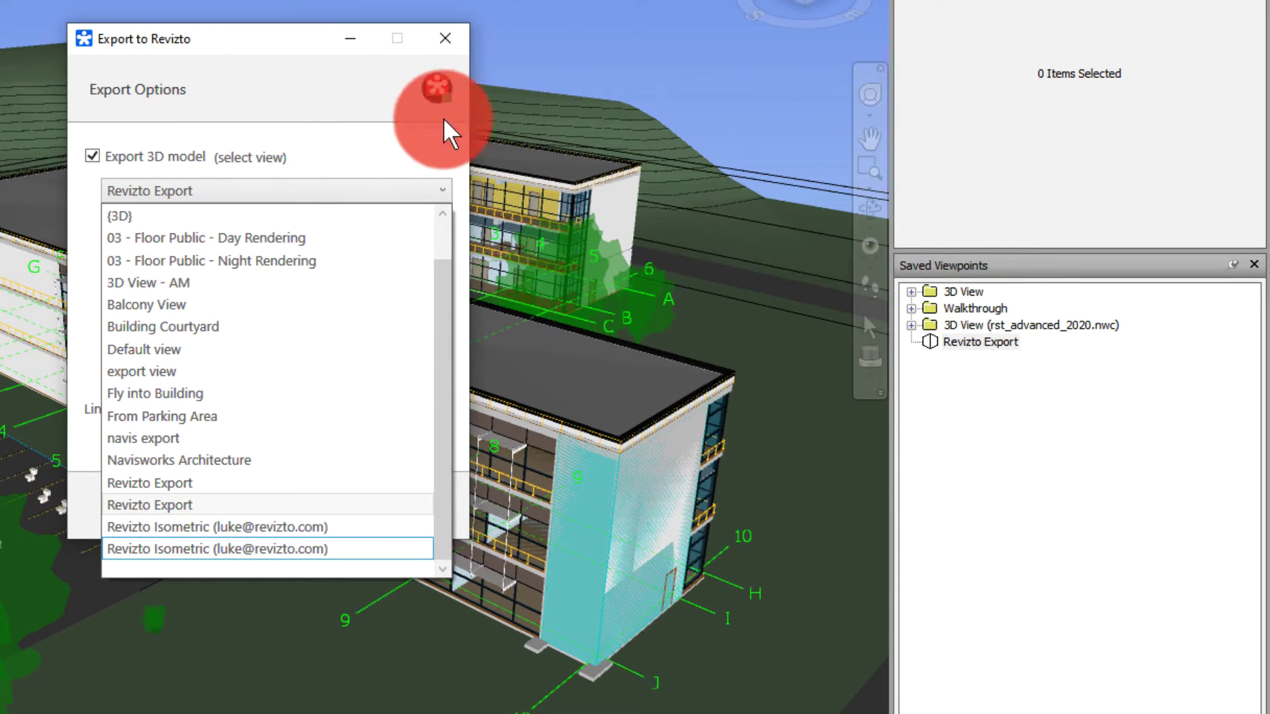
left_click(406, 117)
Rename the viewpoint to 'Revizto Export Navisworks' and save the model file
left_click(421, 508)
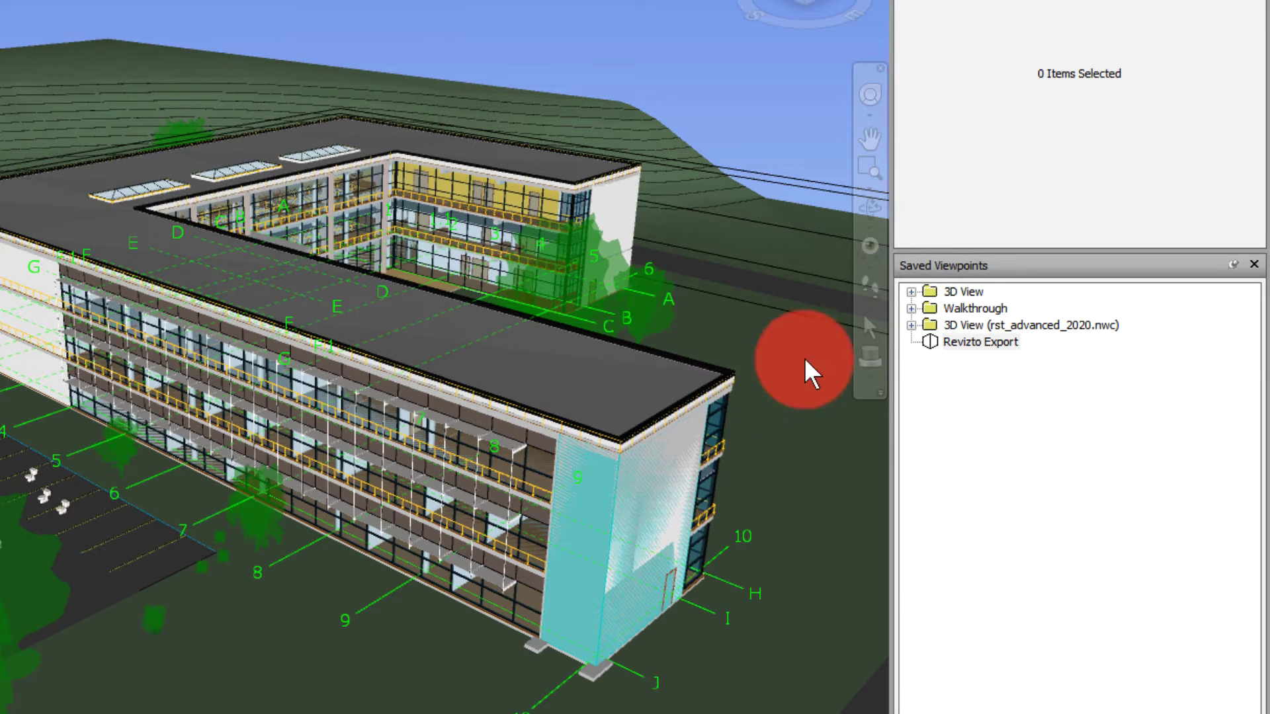
left_click(1014, 343)
left_click(1014, 342)
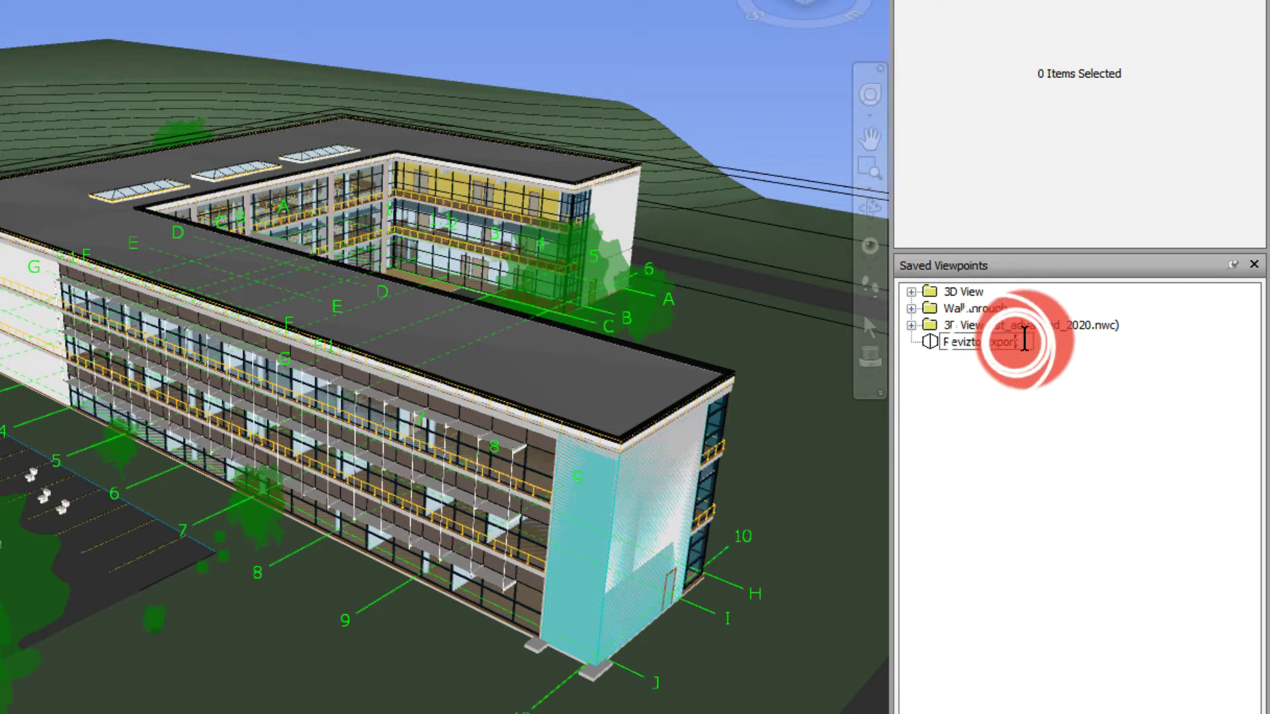
type("Navisworks")
key("Return")
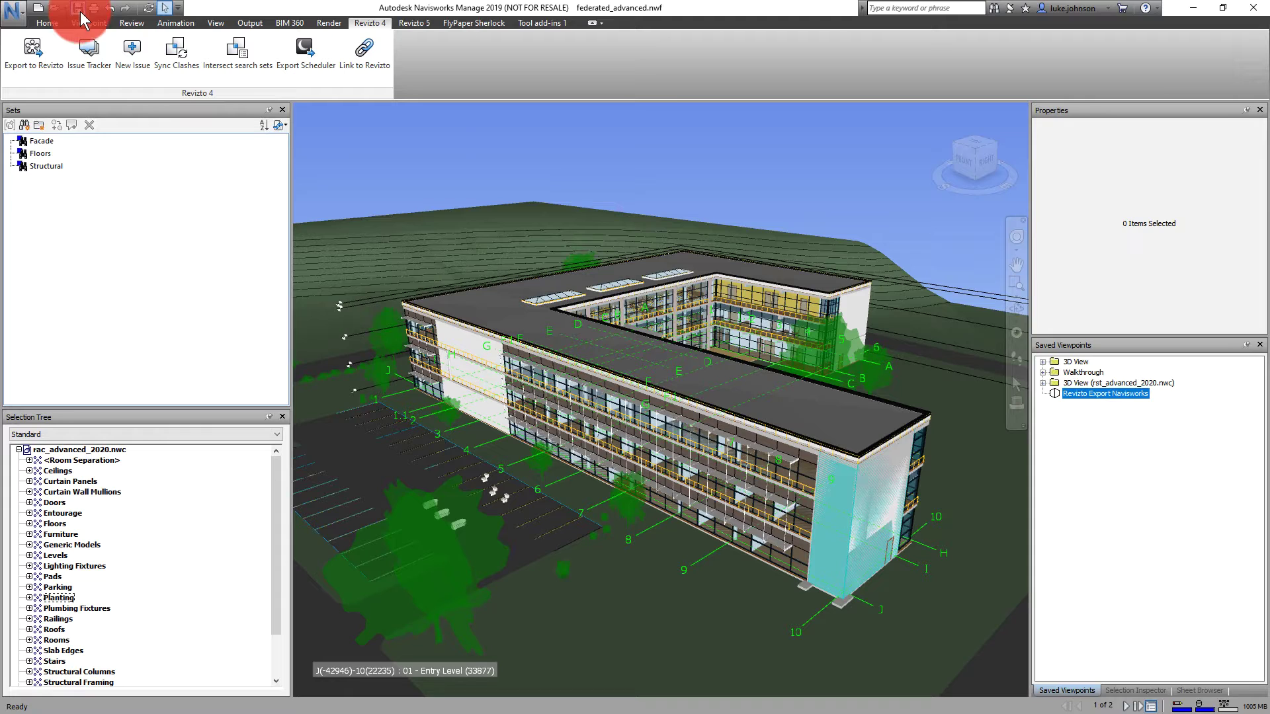
left_click(79, 10)
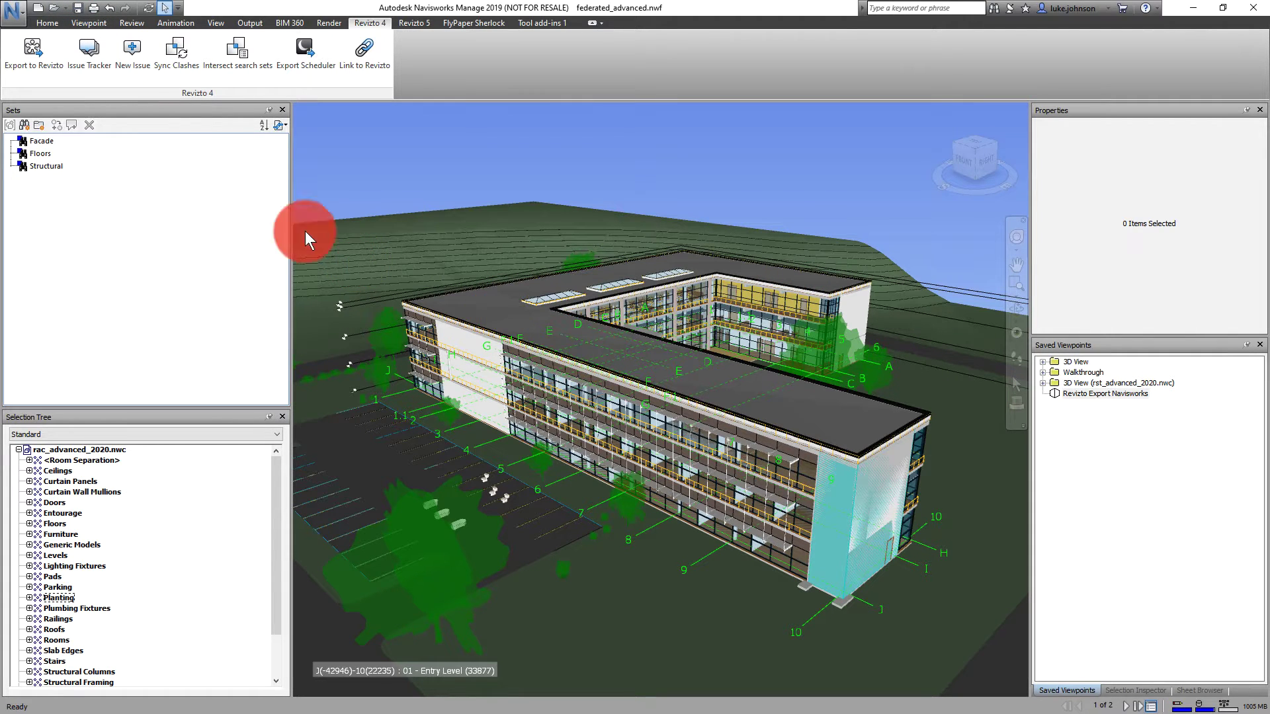
Export to Revizto from the 'Revizto Export Navisworks' viewpoint with point cloud excluded
left_click(59, 64)
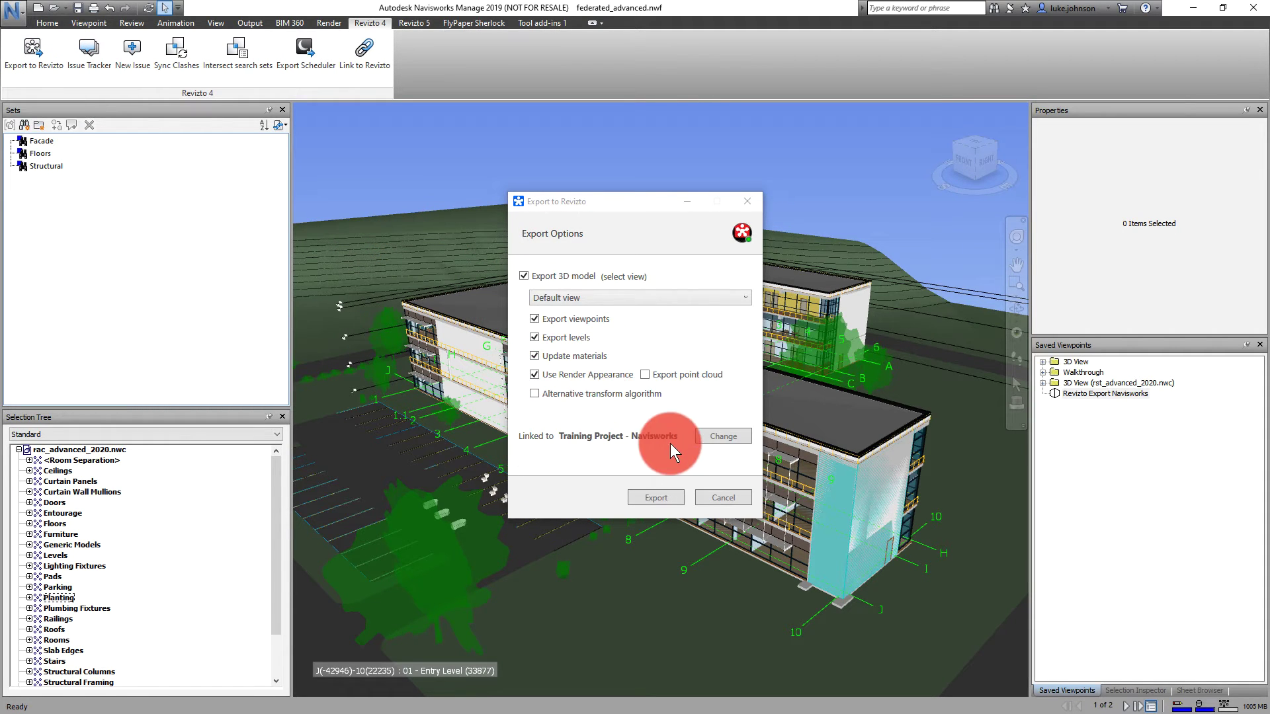
left_click(622, 295)
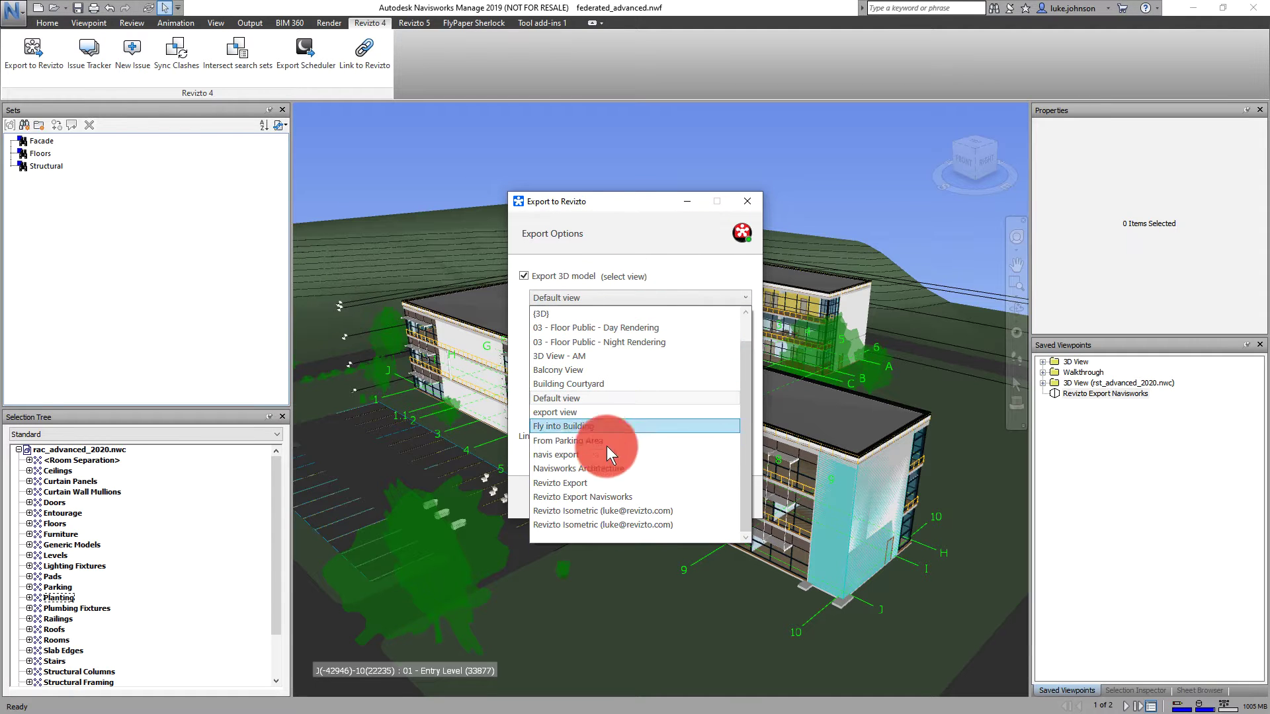
left_click(565, 496)
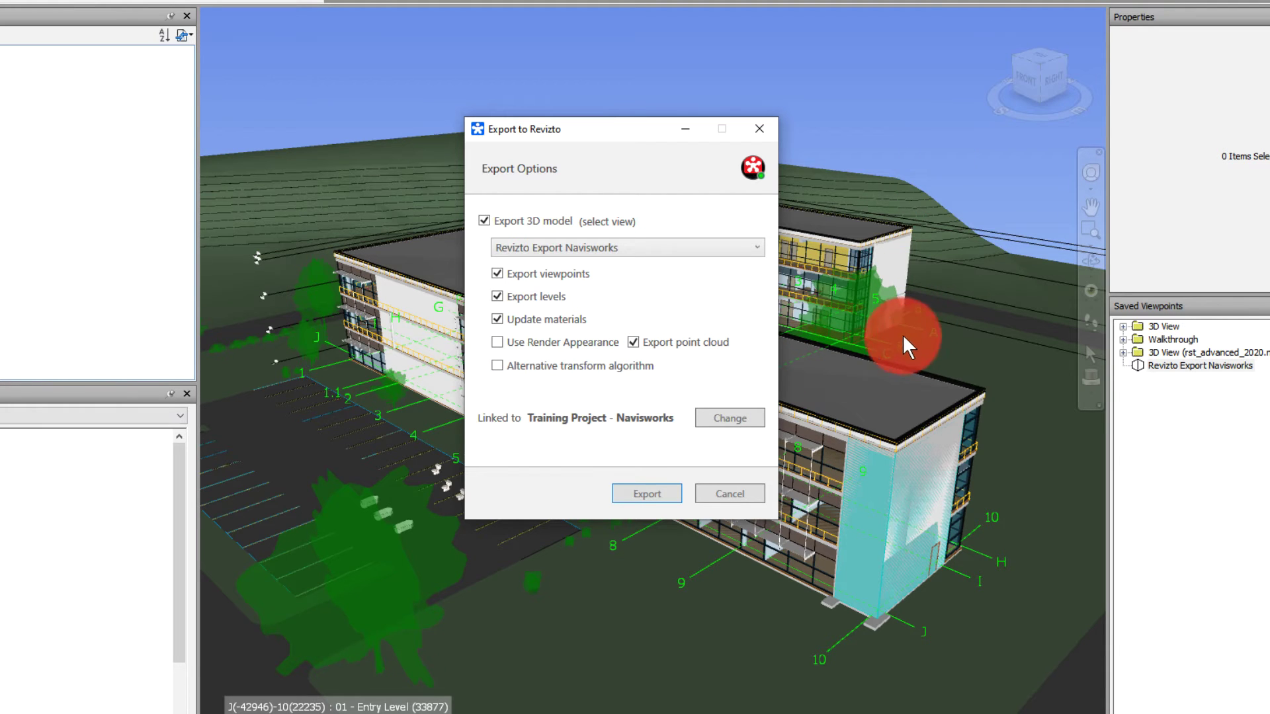
left_click(663, 342)
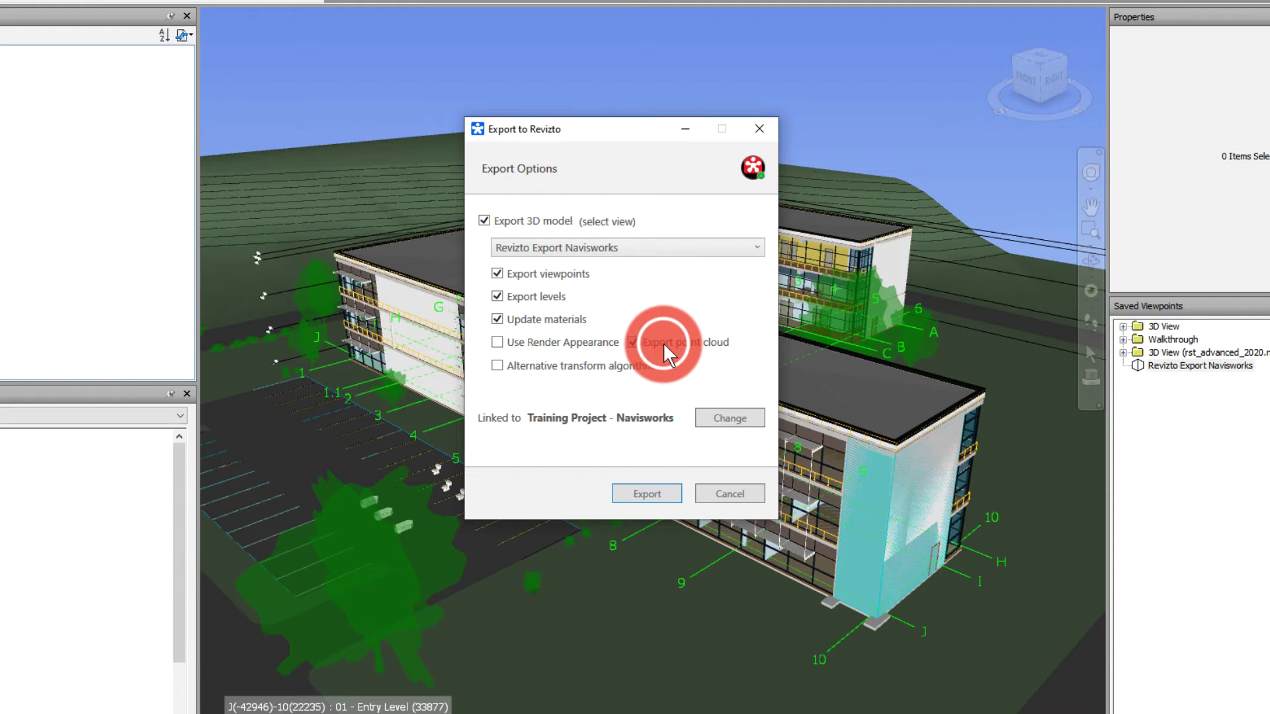
left_click(535, 365)
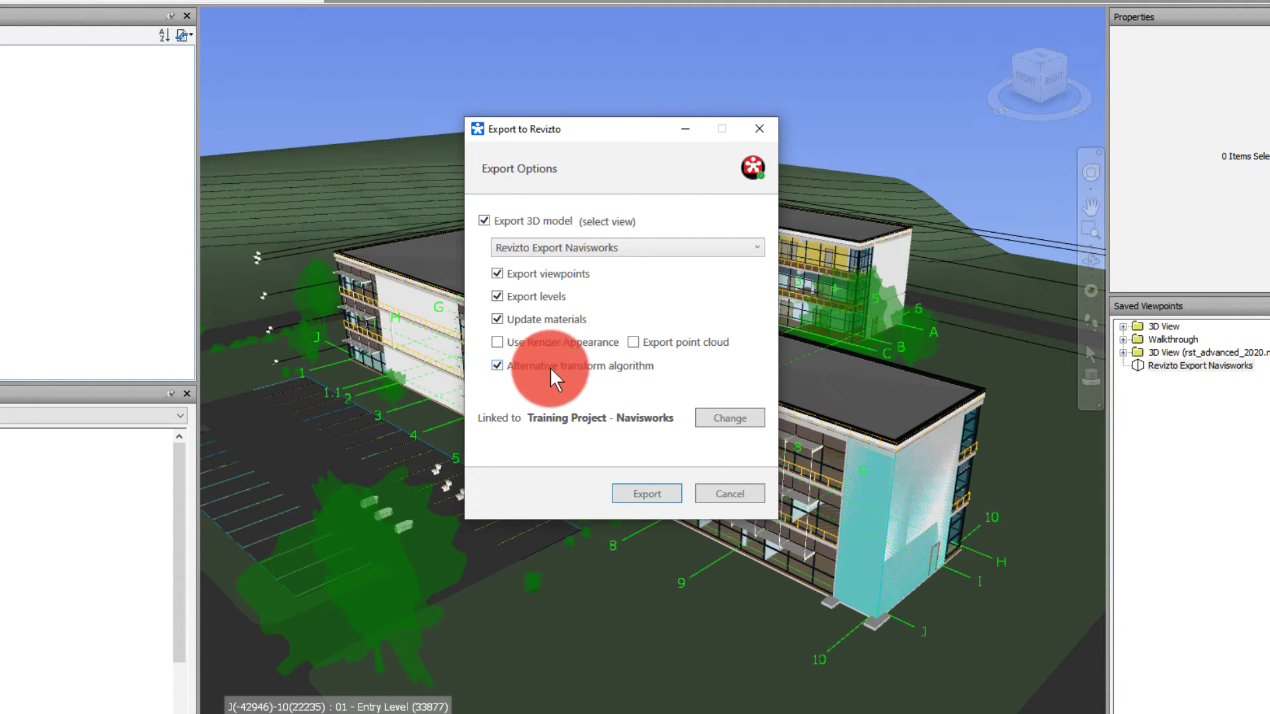
left_click(566, 366)
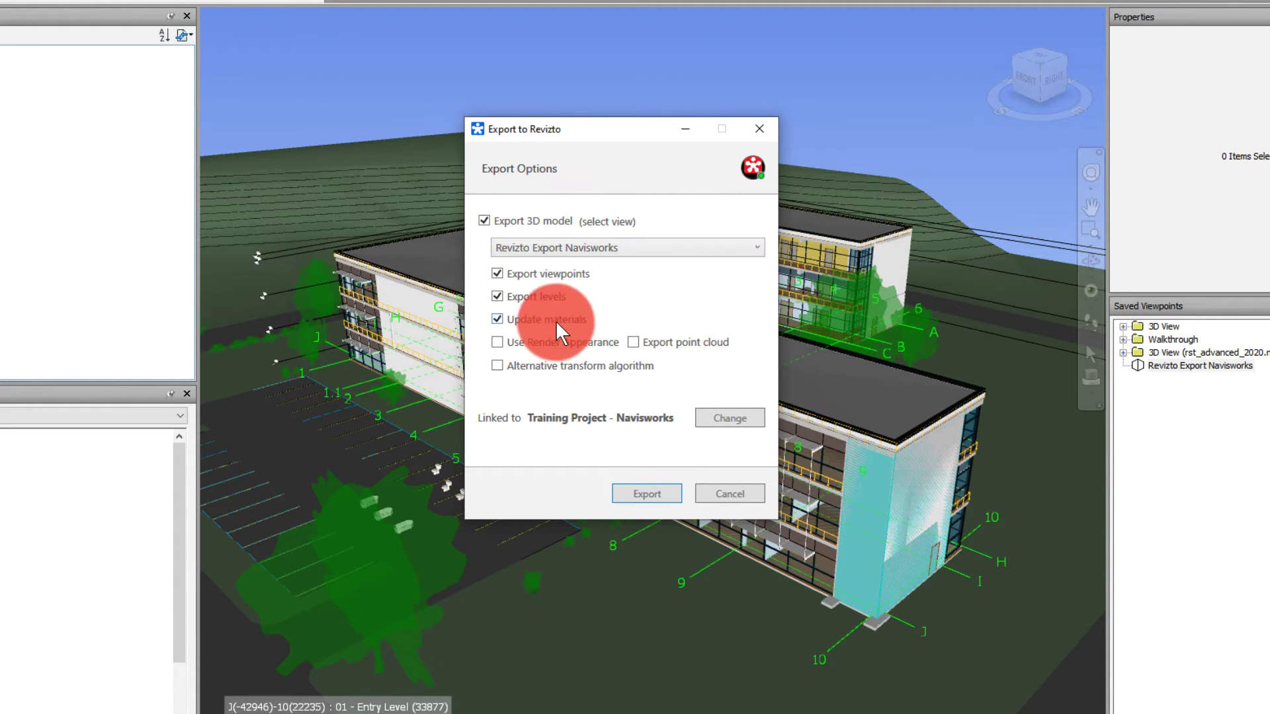
left_click(647, 491)
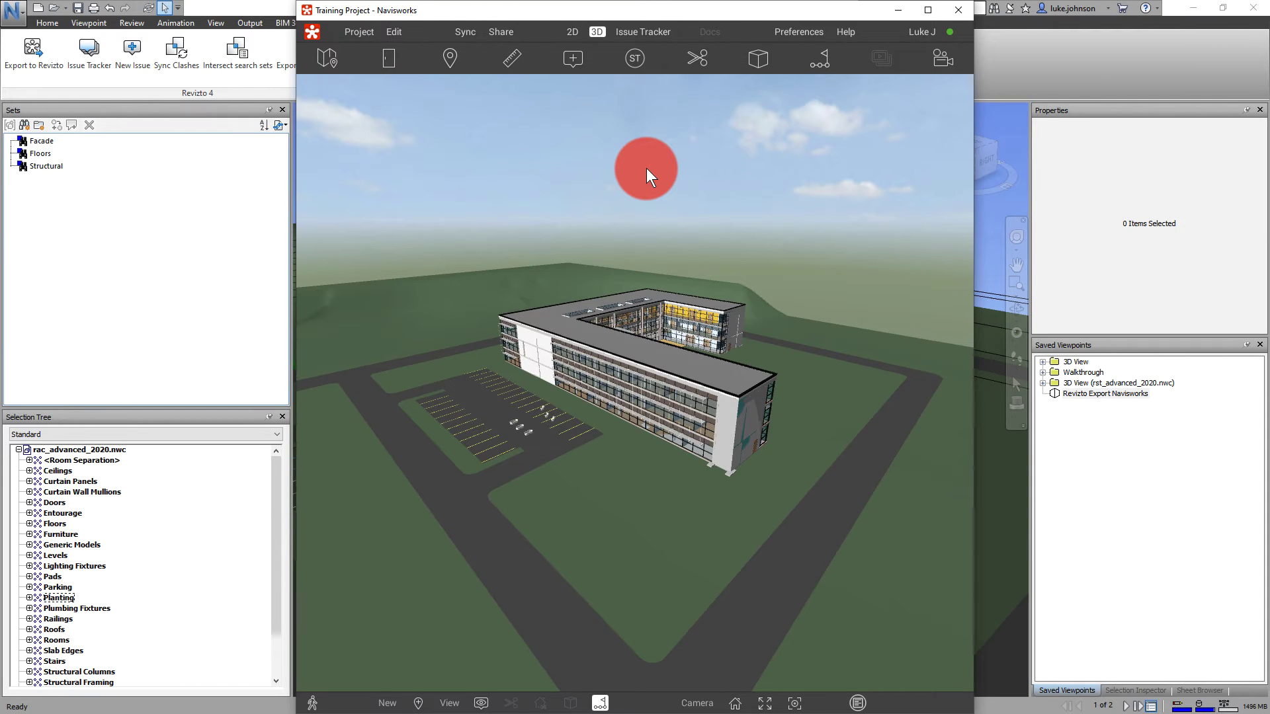
Maximize Revizto and orbit and zoom out to show the whole building and site
left_click(927, 11)
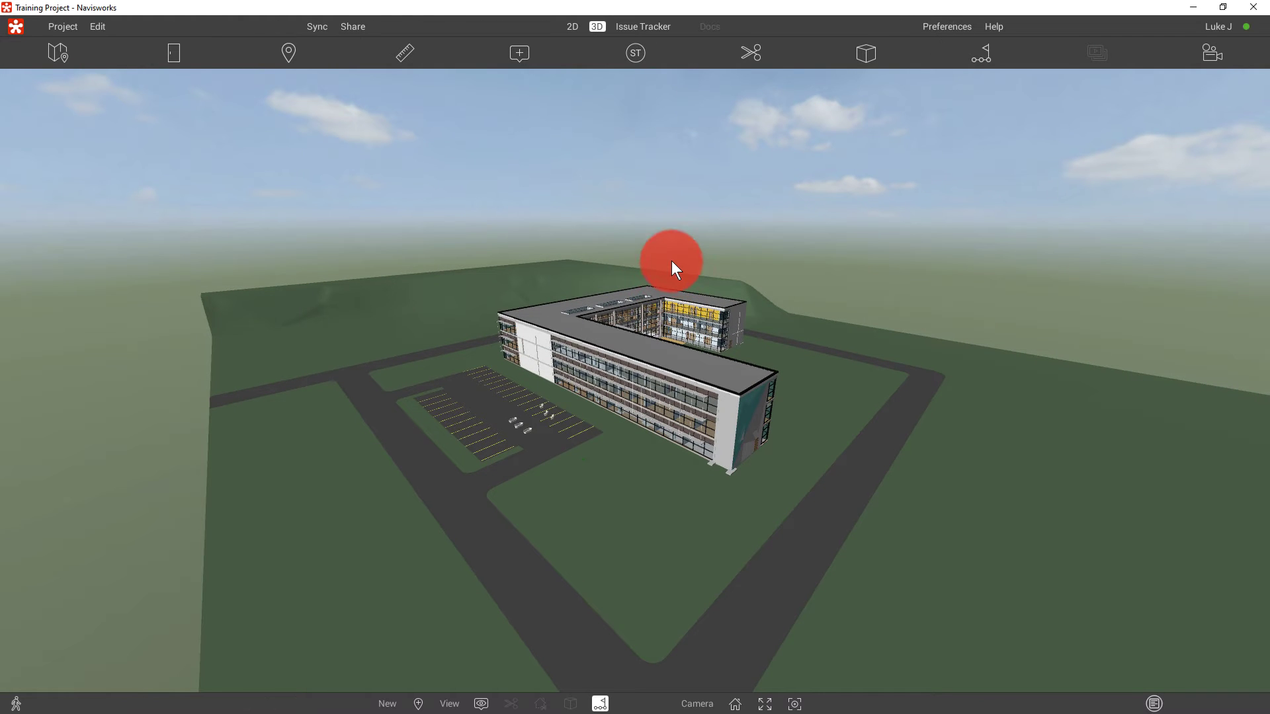
left_click_drag(652, 355, 691, 516)
mouse_move(682, 586)
left_mouse_down()
mouse_move(686, 597)
mouse_move(689, 565)
left_mouse_up()
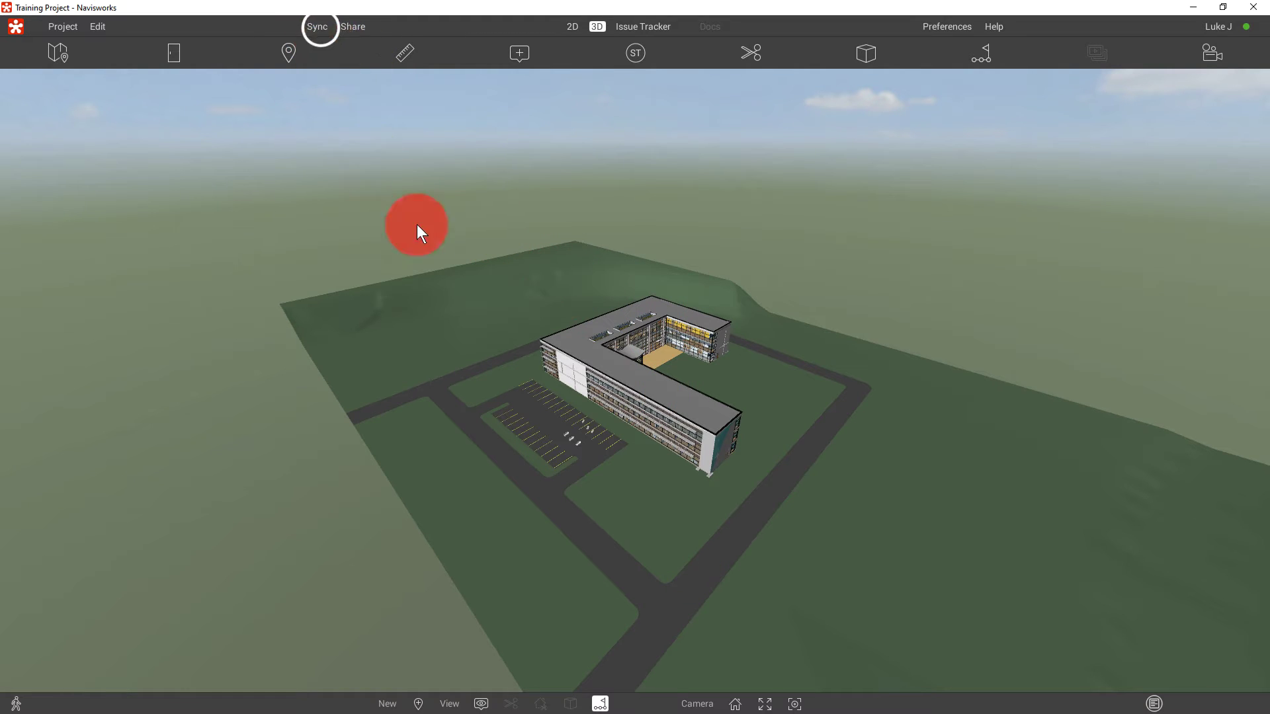
Upload the project to the Revizto cloud, then open the share invite field
left_click(317, 26)
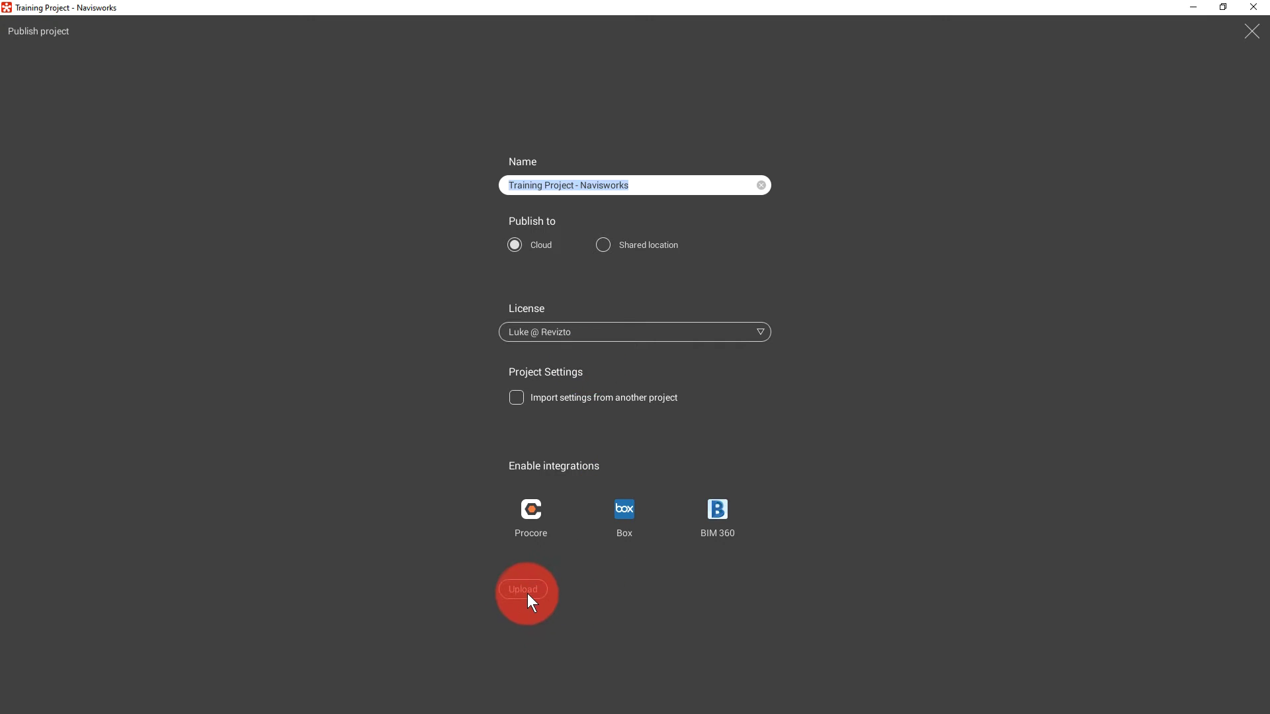
left_click(527, 592)
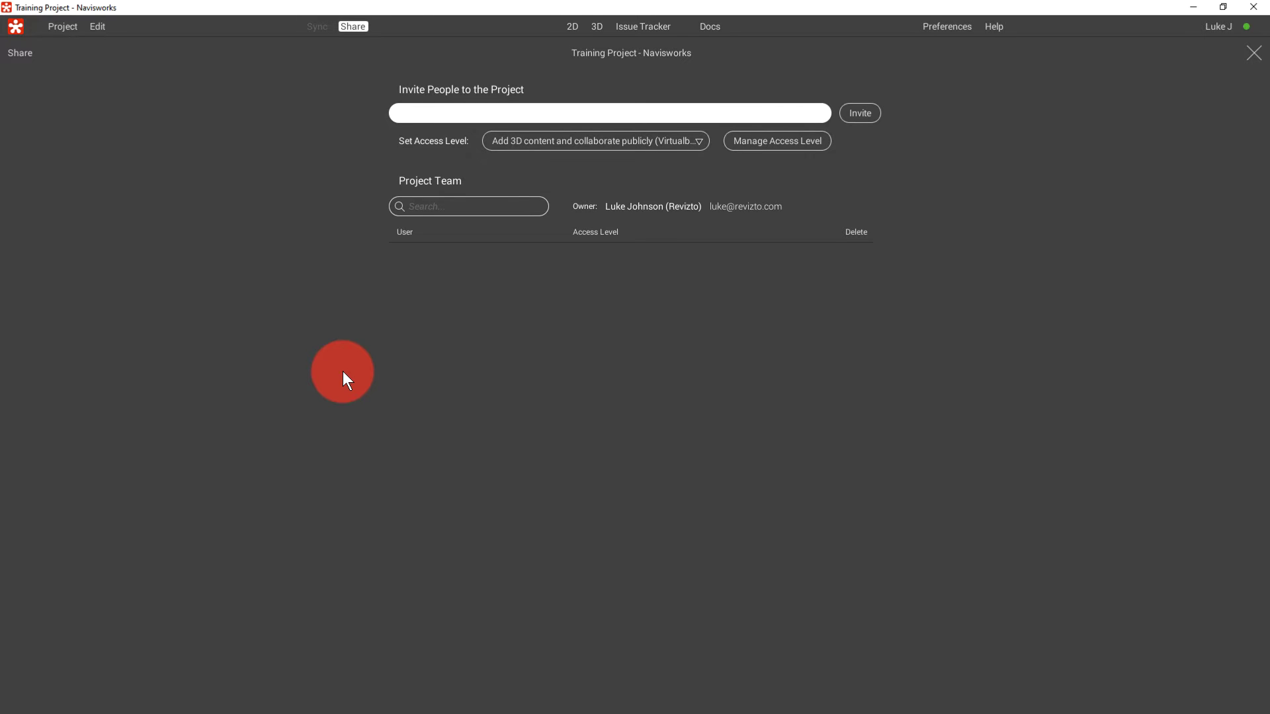
left_click(477, 111)
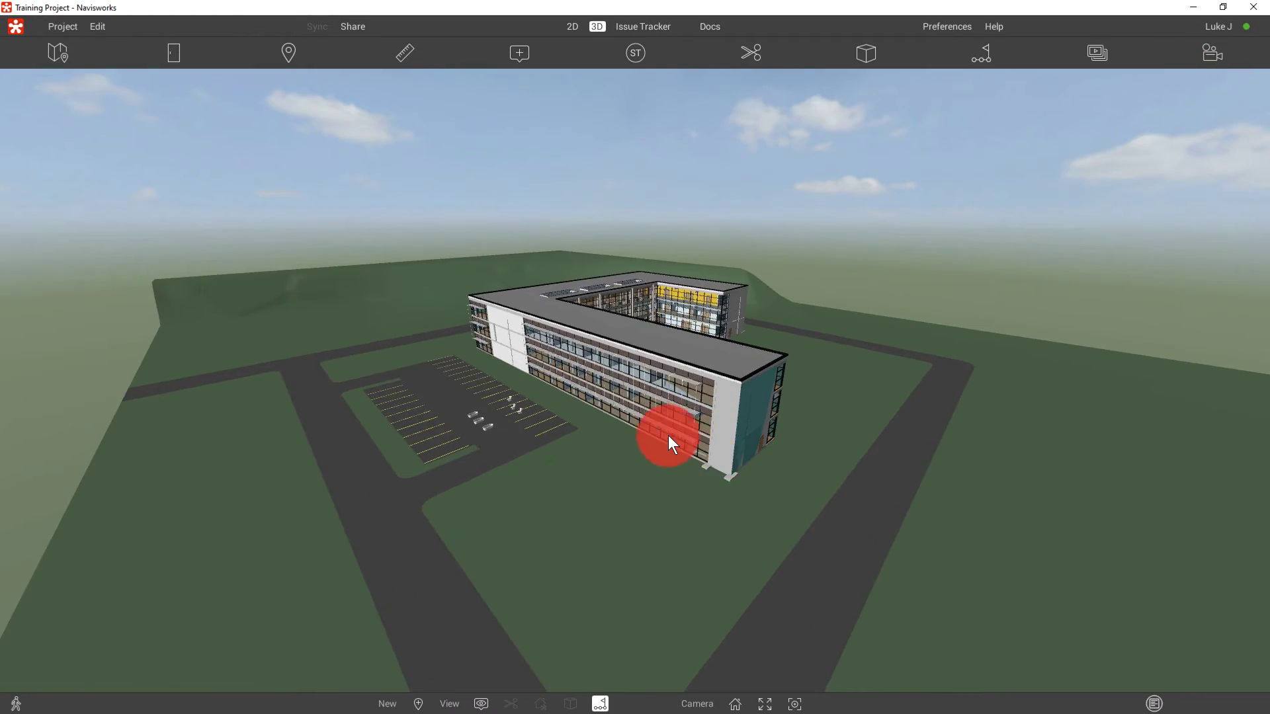
Zoom toward the facade, browse the site map around Instruction 313/314, then close the map
scroll(682, 391, "up", 10)
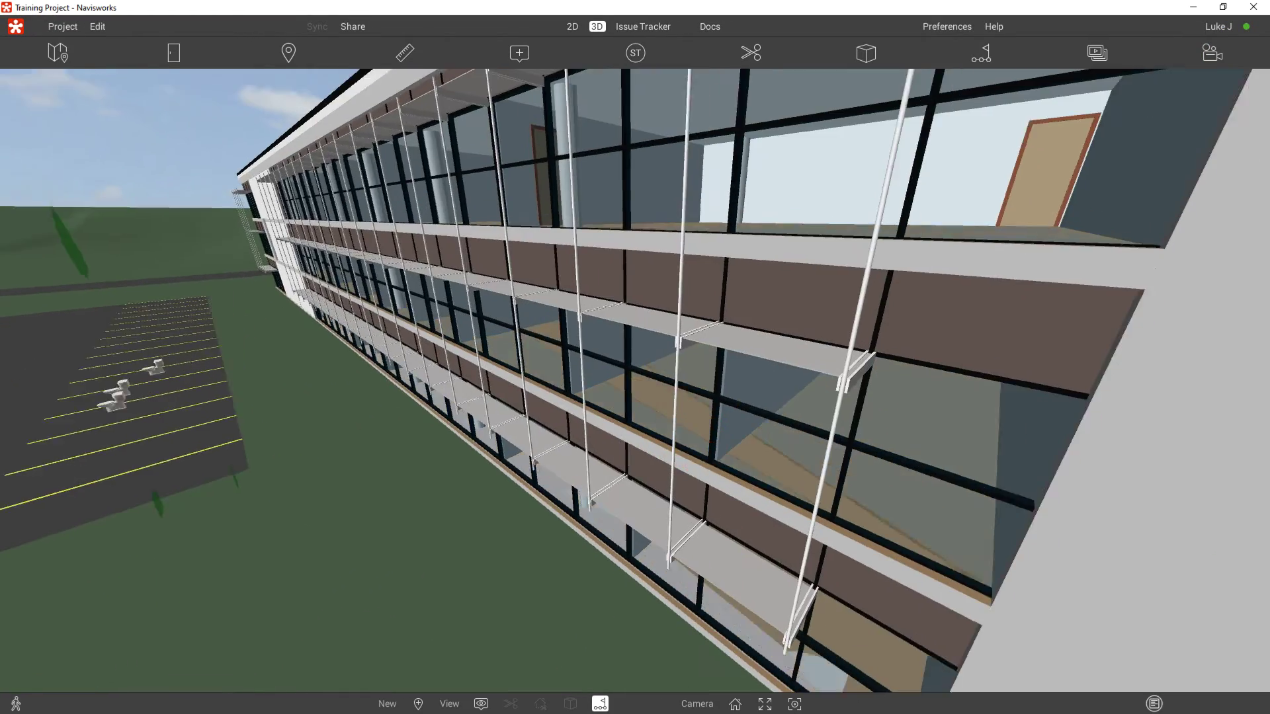
scroll(752, 451, "up", 5)
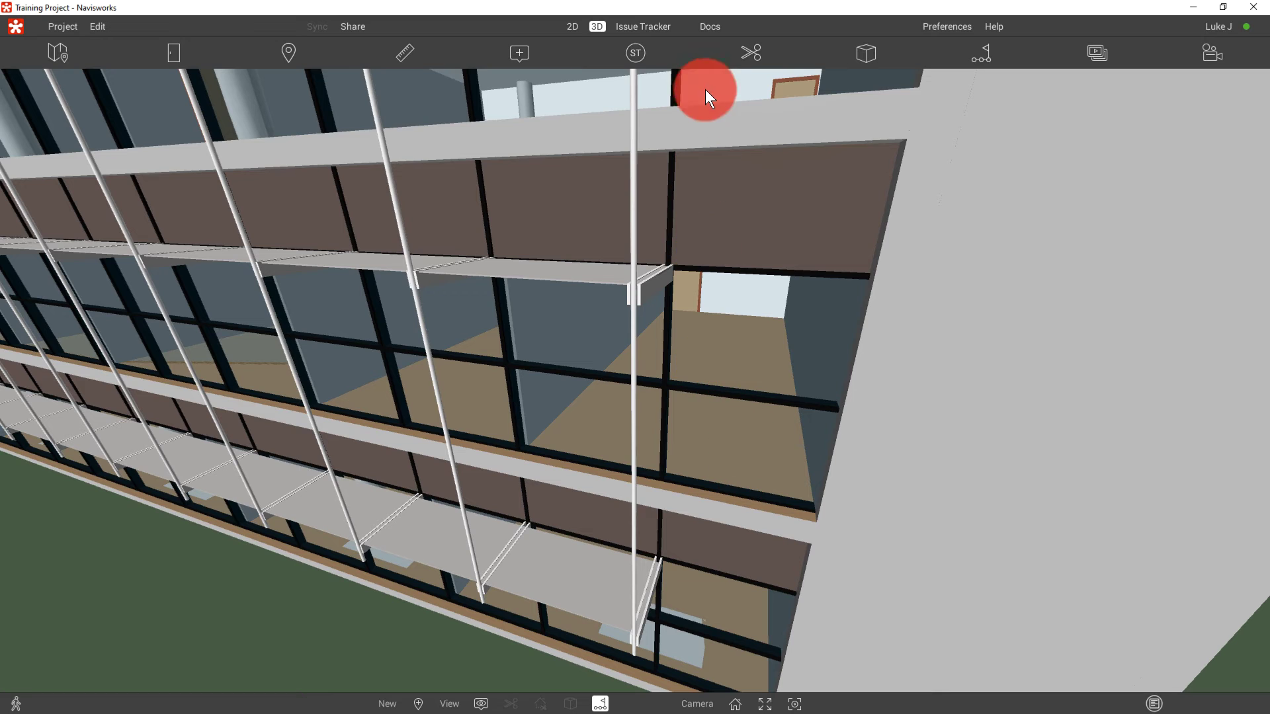
left_click(57, 48)
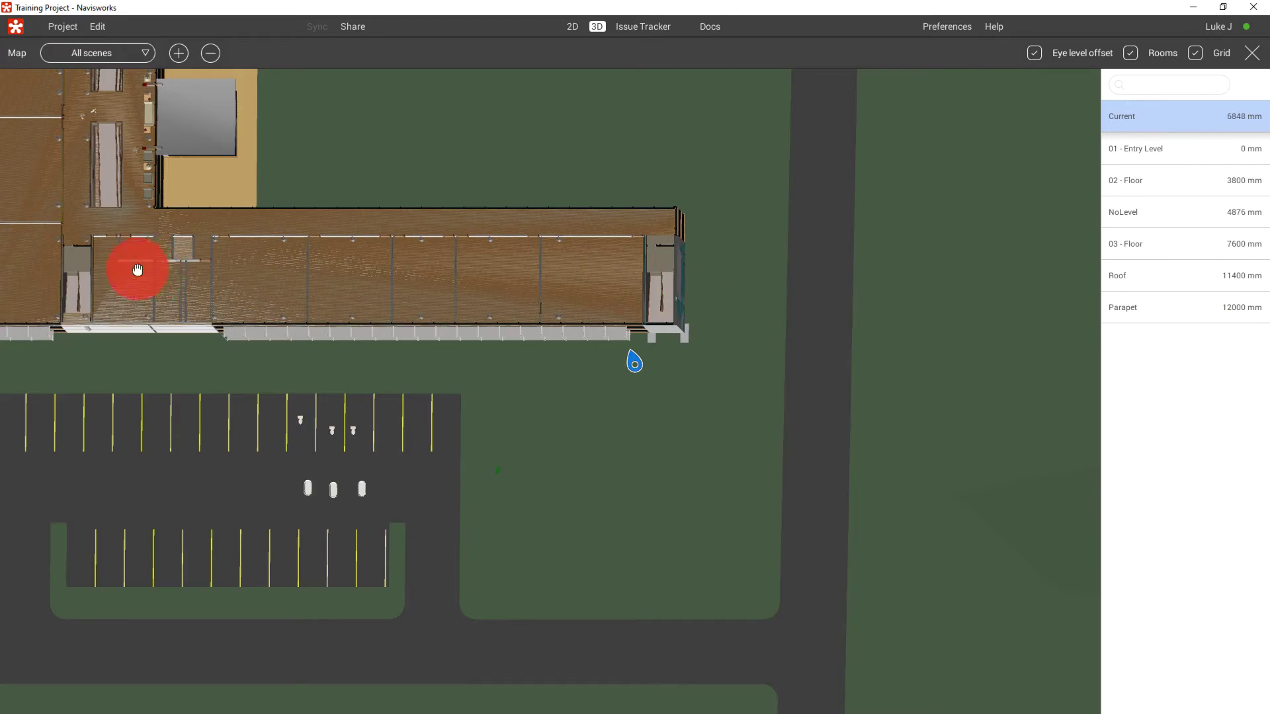
scroll(159, 281, "up", 5)
scroll(315, 243, "up", 2)
left_click_drag(332, 286, 652, 405)
mouse_move(314, 274)
left_mouse_down()
mouse_move(423, 321)
mouse_move(604, 176)
mouse_move(595, 221)
mouse_move(624, 190)
left_mouse_up()
left_click(1252, 53)
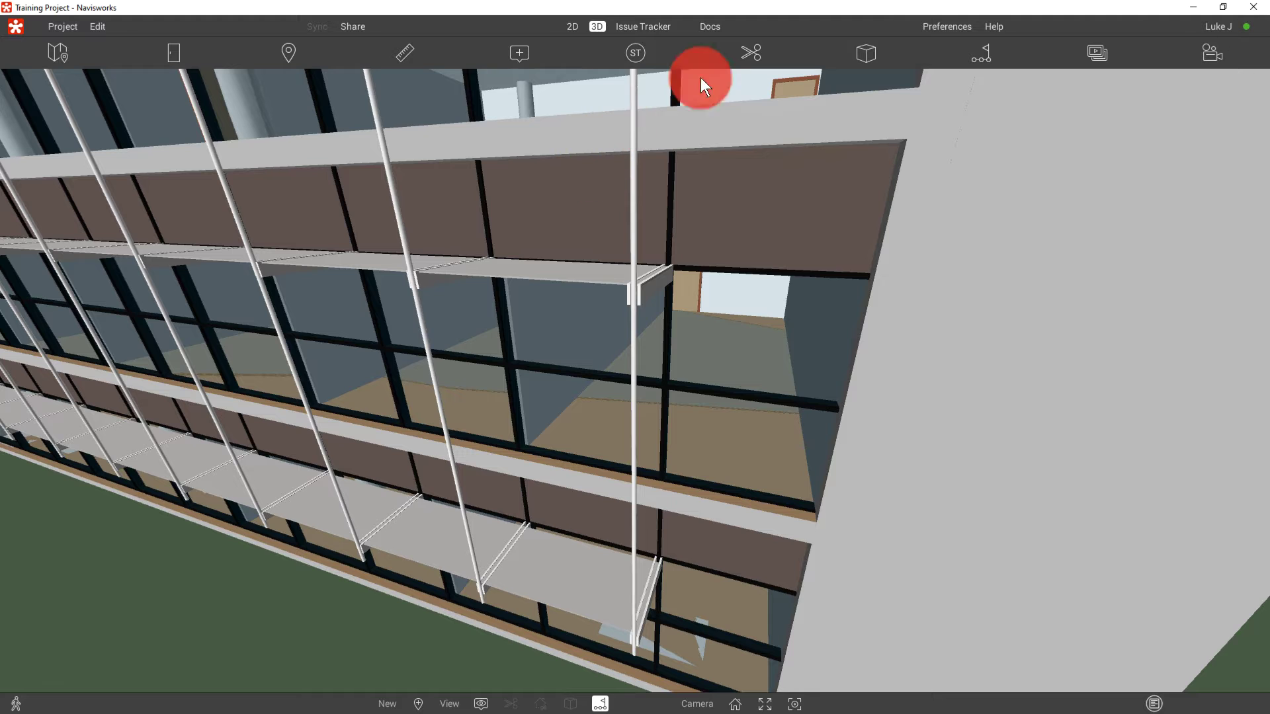
Return to Navisworks and zoom in on the courtyard corner where the beam meets the column
left_click(1193, 6)
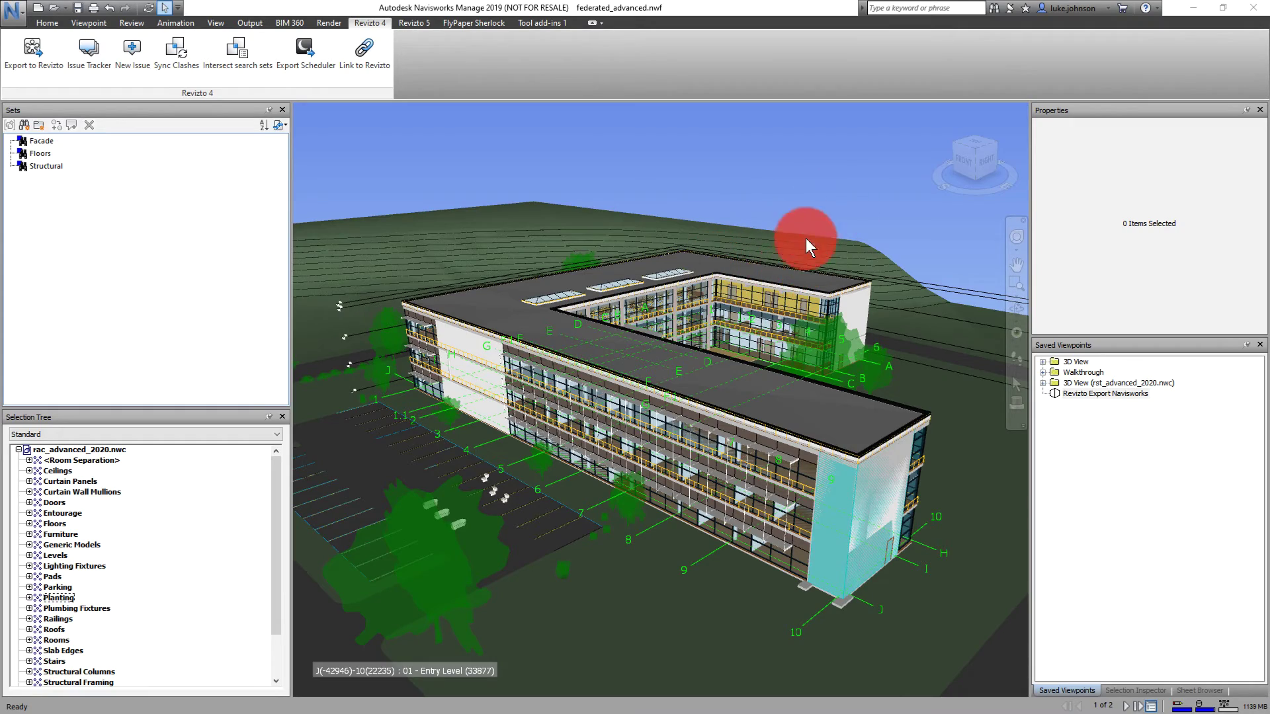
scroll(731, 298, "up", 5)
scroll(660, 336, "up", 2)
scroll(660, 335, "up", 4)
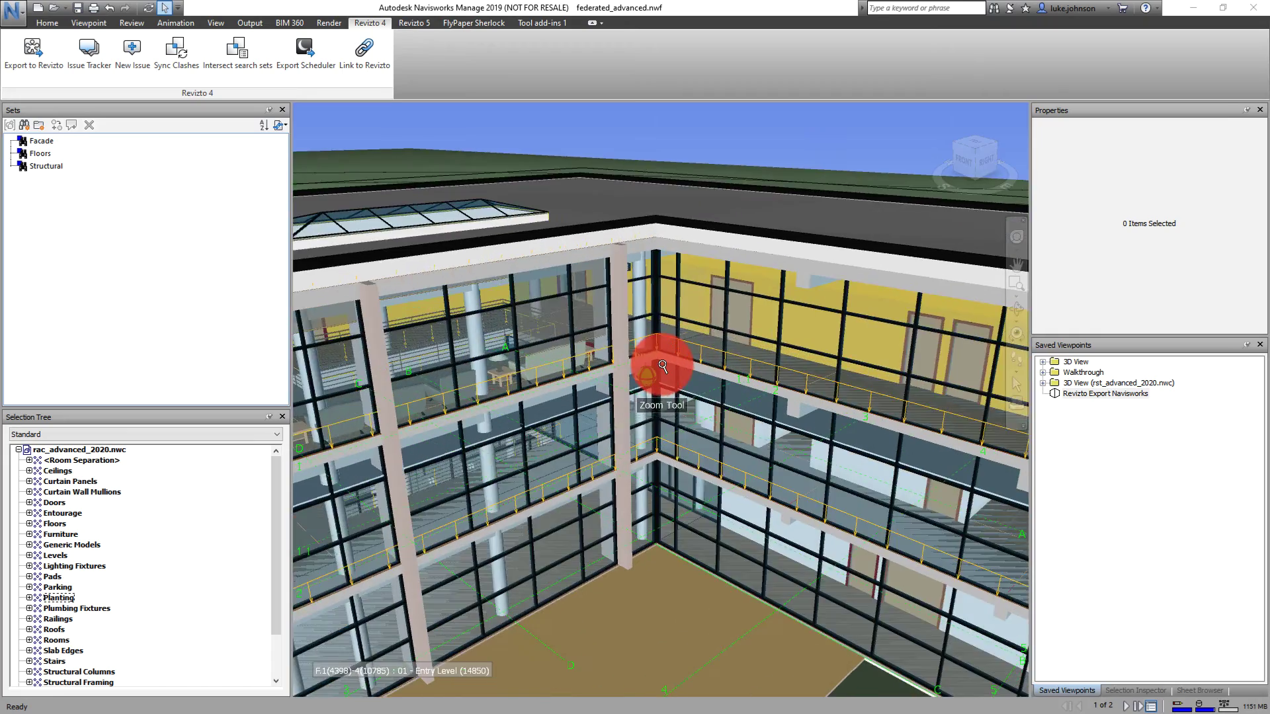
scroll(662, 365, "up", 5)
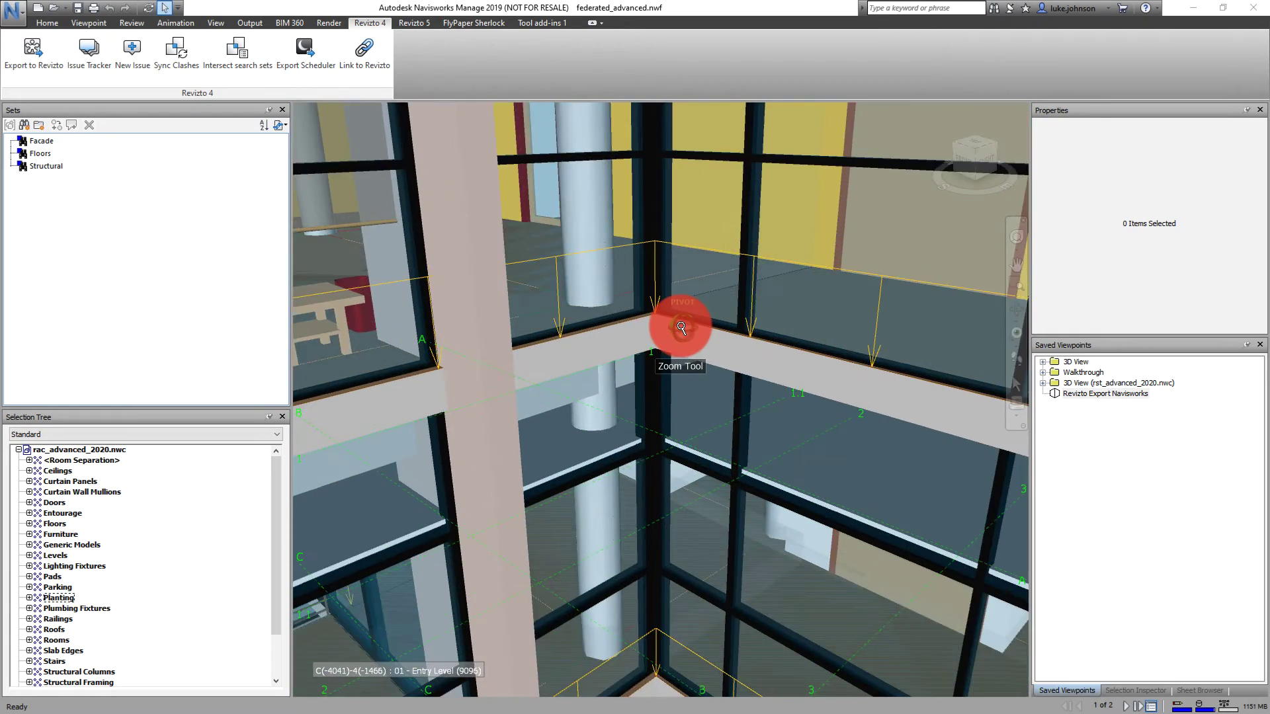
scroll(681, 327, "up", 2)
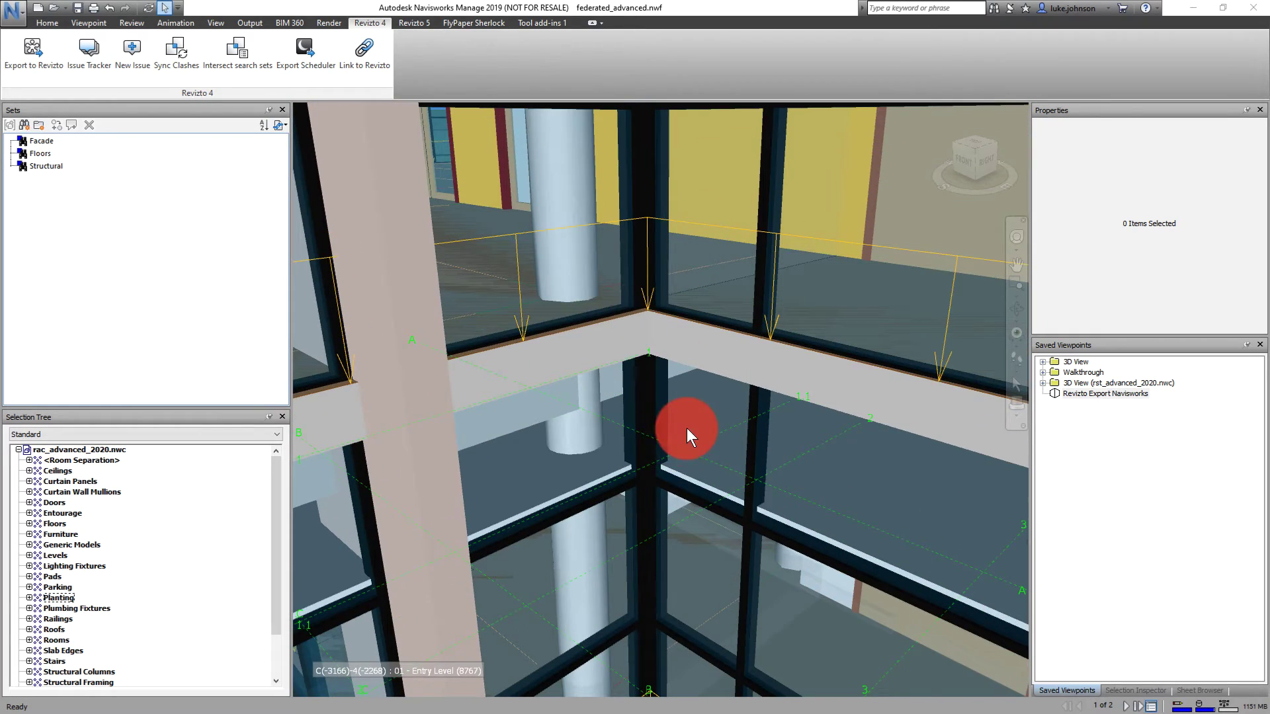
Create Revizto issue 1 with a freehand pen loop circling the corner column and beam
left_click(138, 61)
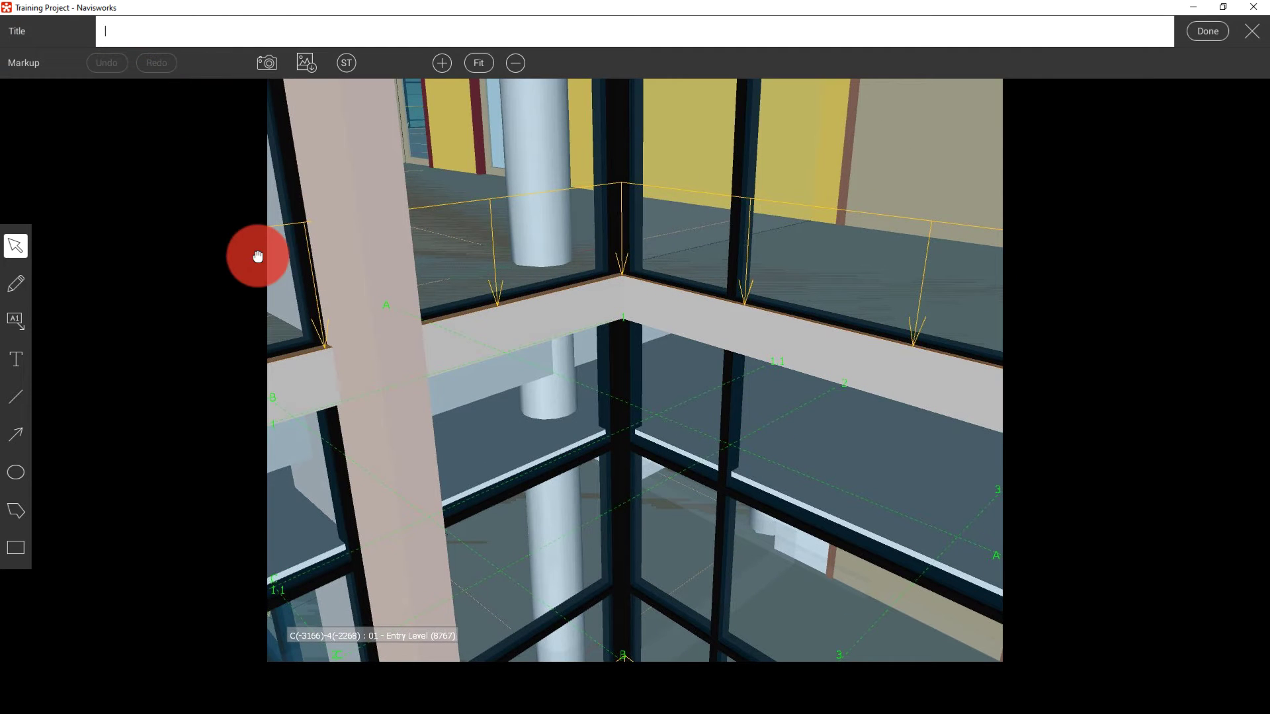
left_click(18, 286)
mouse_move(582, 247)
left_mouse_down()
mouse_move(495, 373)
mouse_move(549, 424)
mouse_move(615, 313)
mouse_move(596, 266)
mouse_move(550, 250)
left_mouse_up()
left_click(1207, 30)
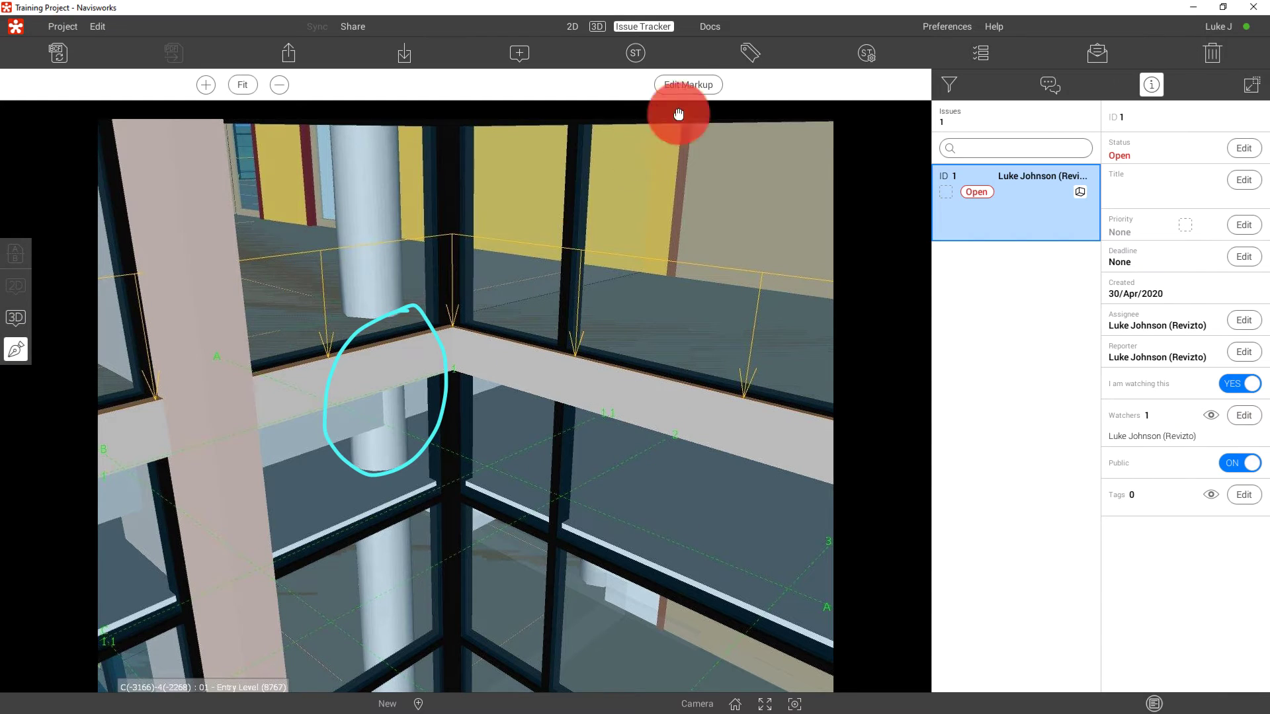
left_click(598, 27)
left_click_drag(637, 641, 371, 375)
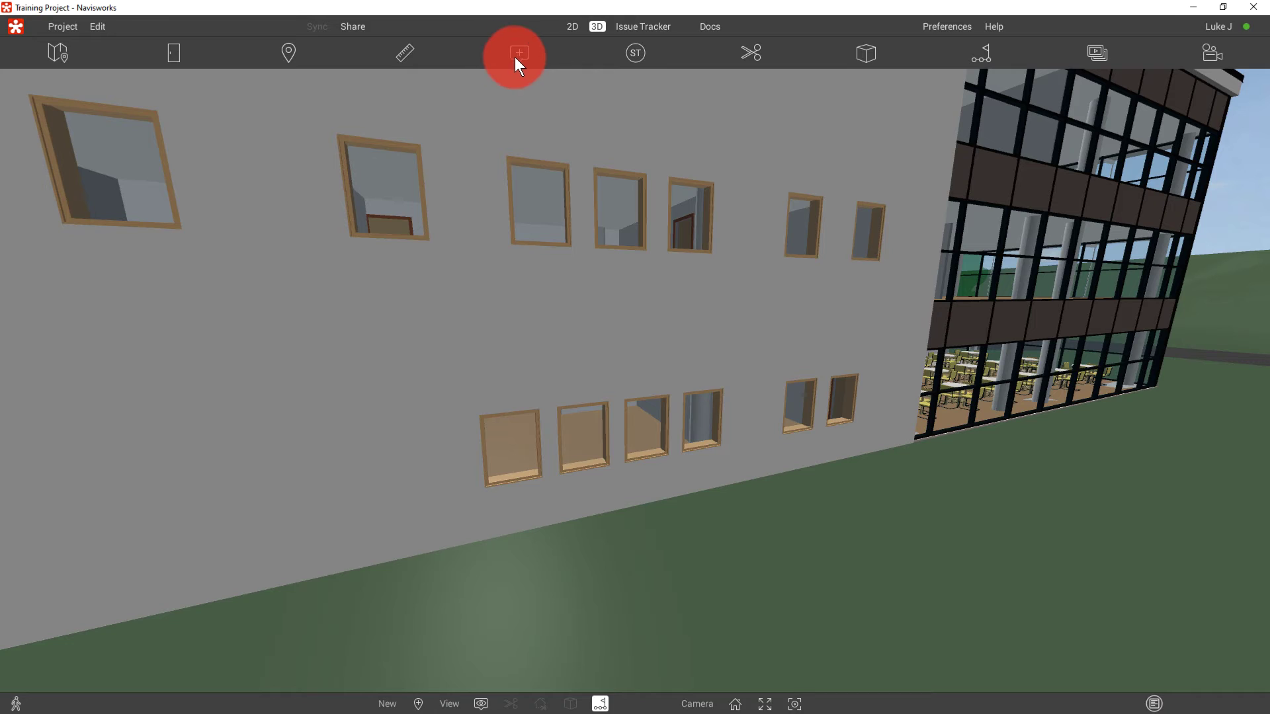
Add issue 2, pinned on the facade wall, with a closed polyline cloud around the windows
left_click(519, 53)
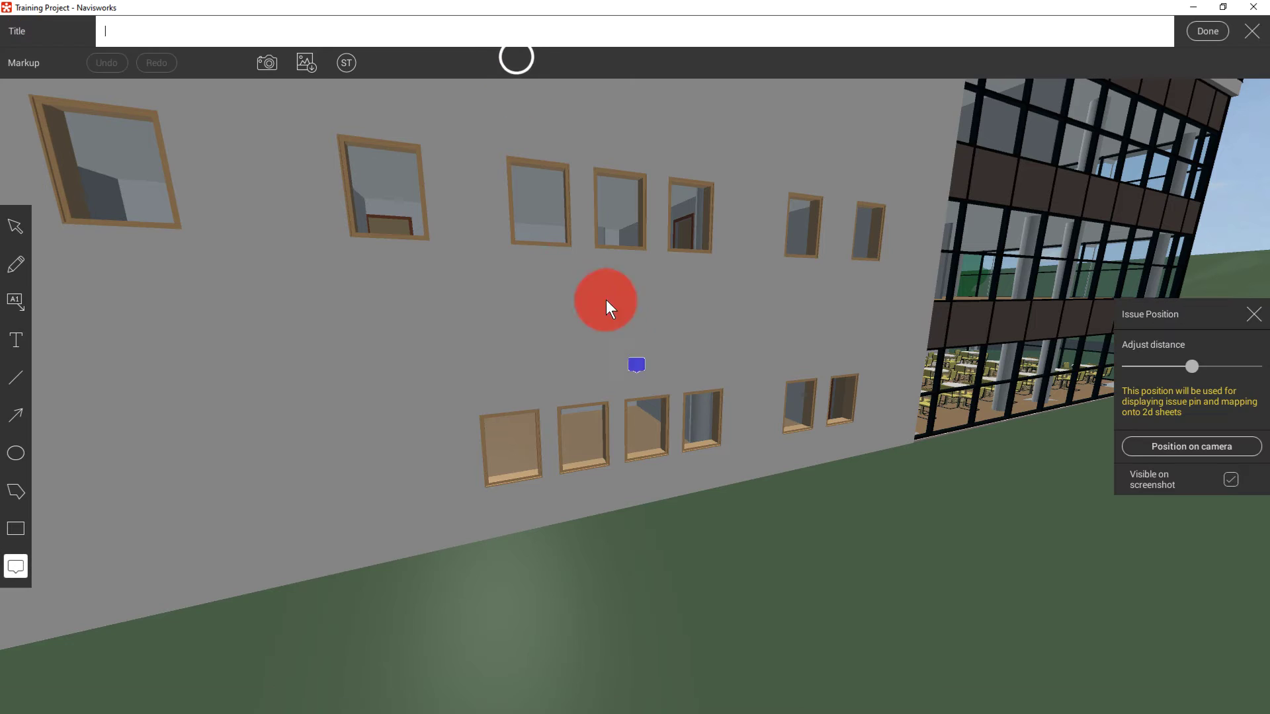
left_click_drag(620, 372, 531, 385)
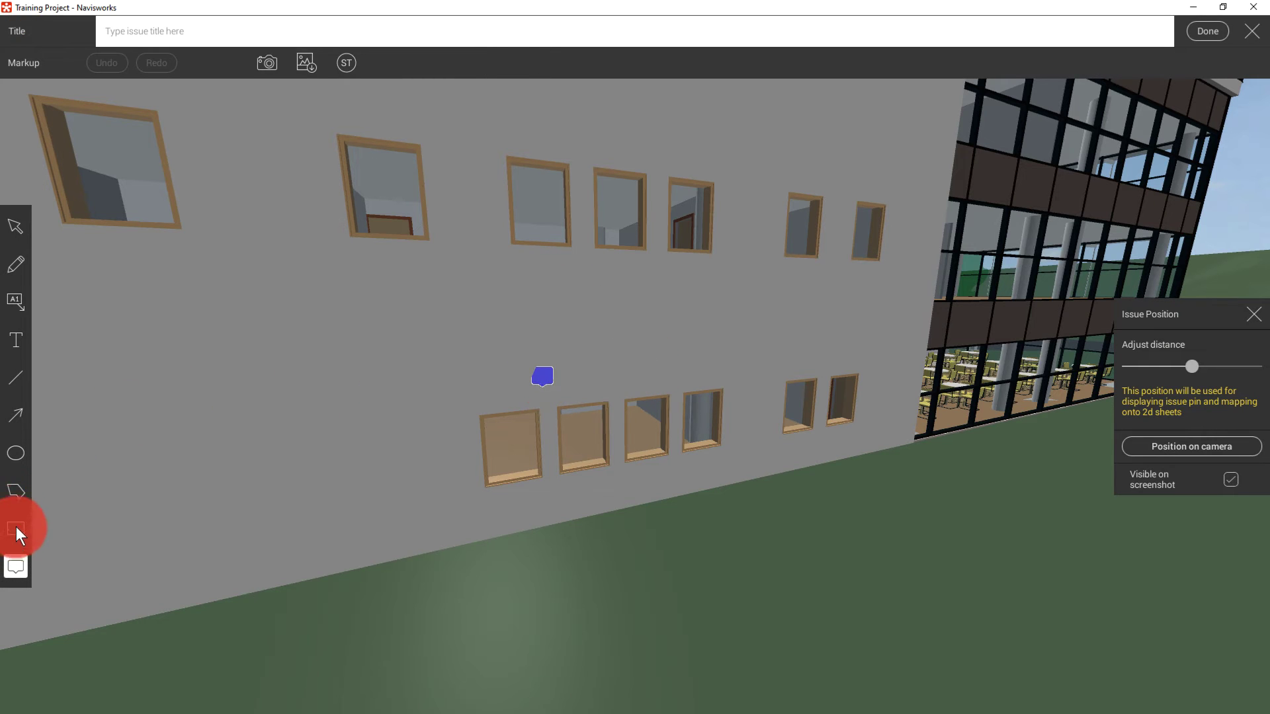
left_click(16, 491)
left_click(481, 411)
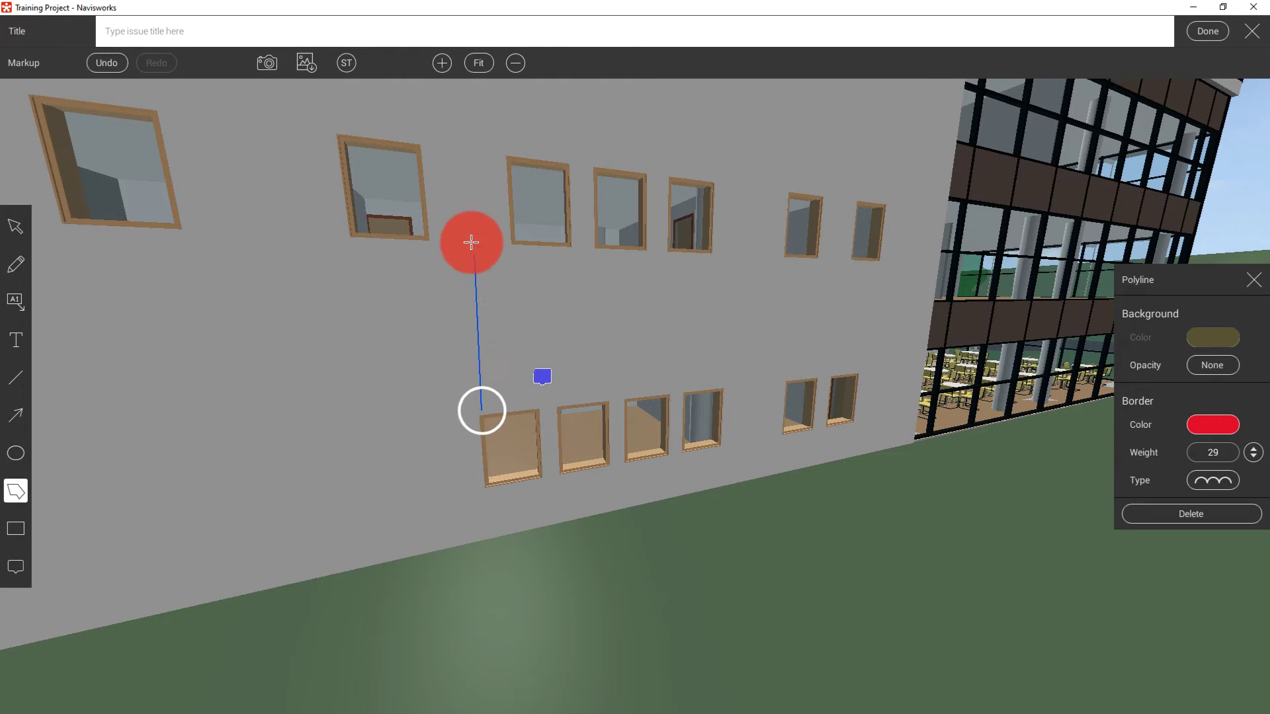
left_click(470, 243)
left_click(711, 252)
left_click(727, 386)
left_click(482, 411)
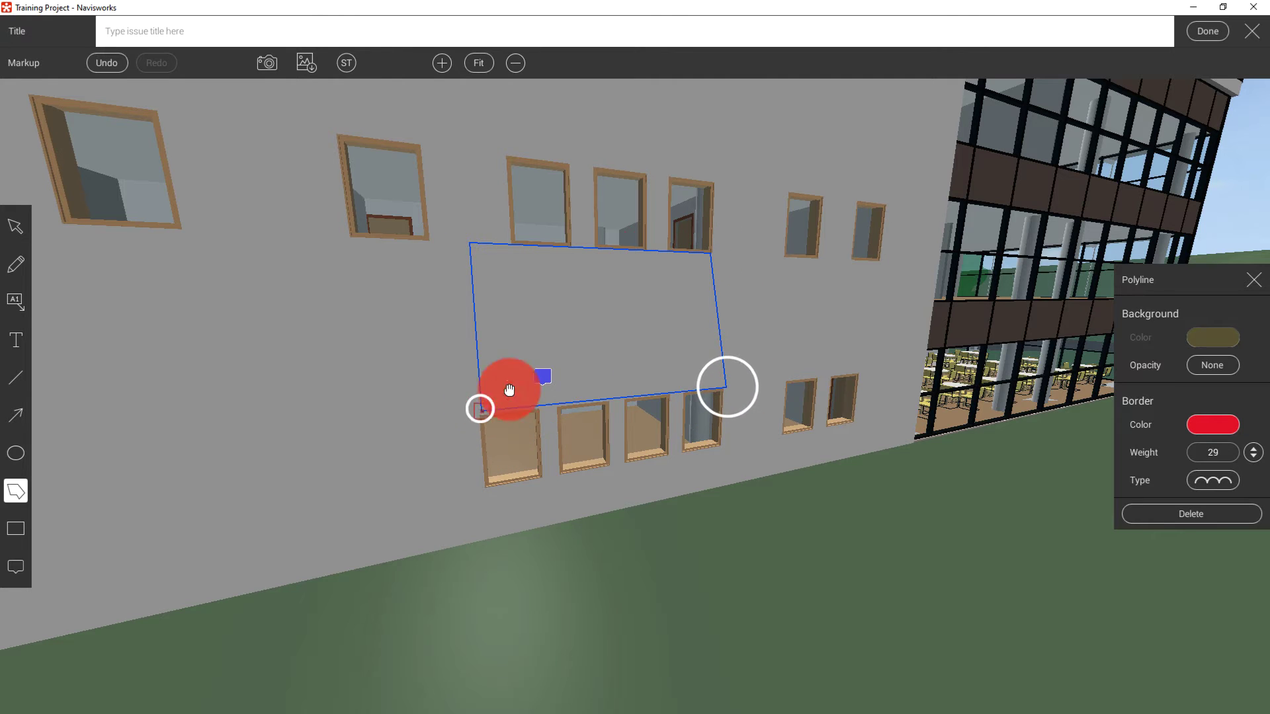
left_click(1205, 32)
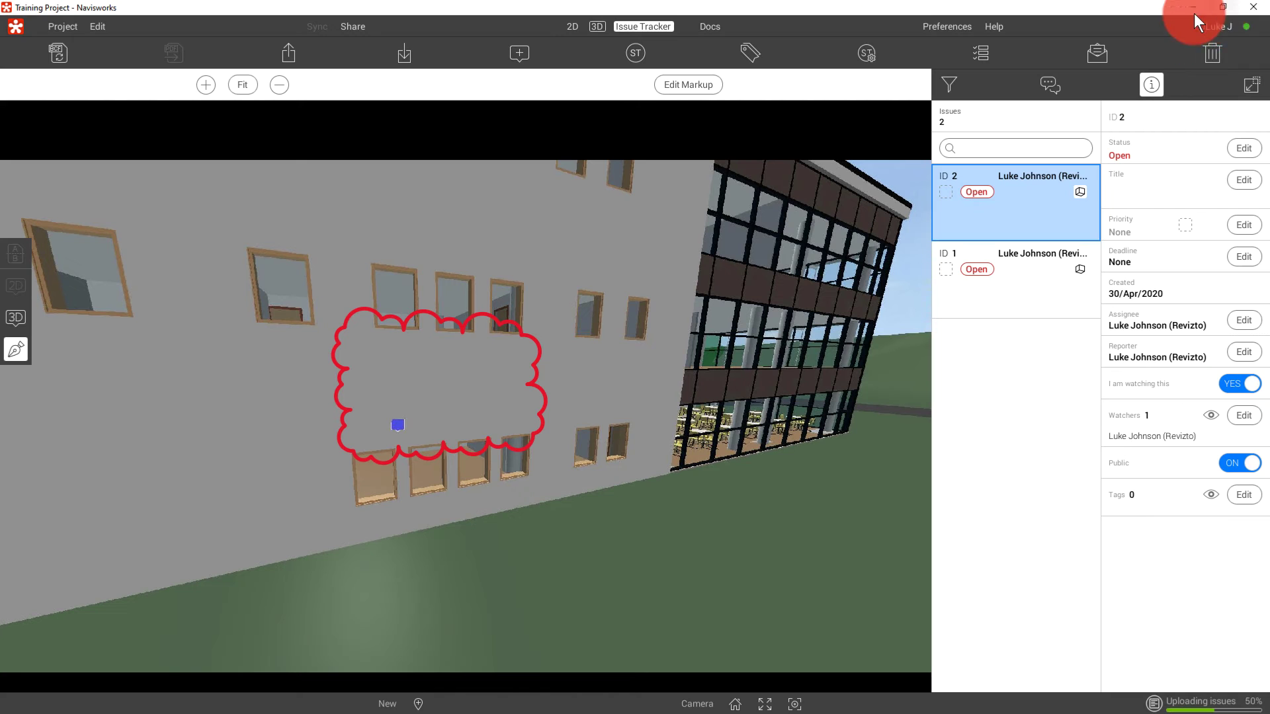
left_click(1190, 8)
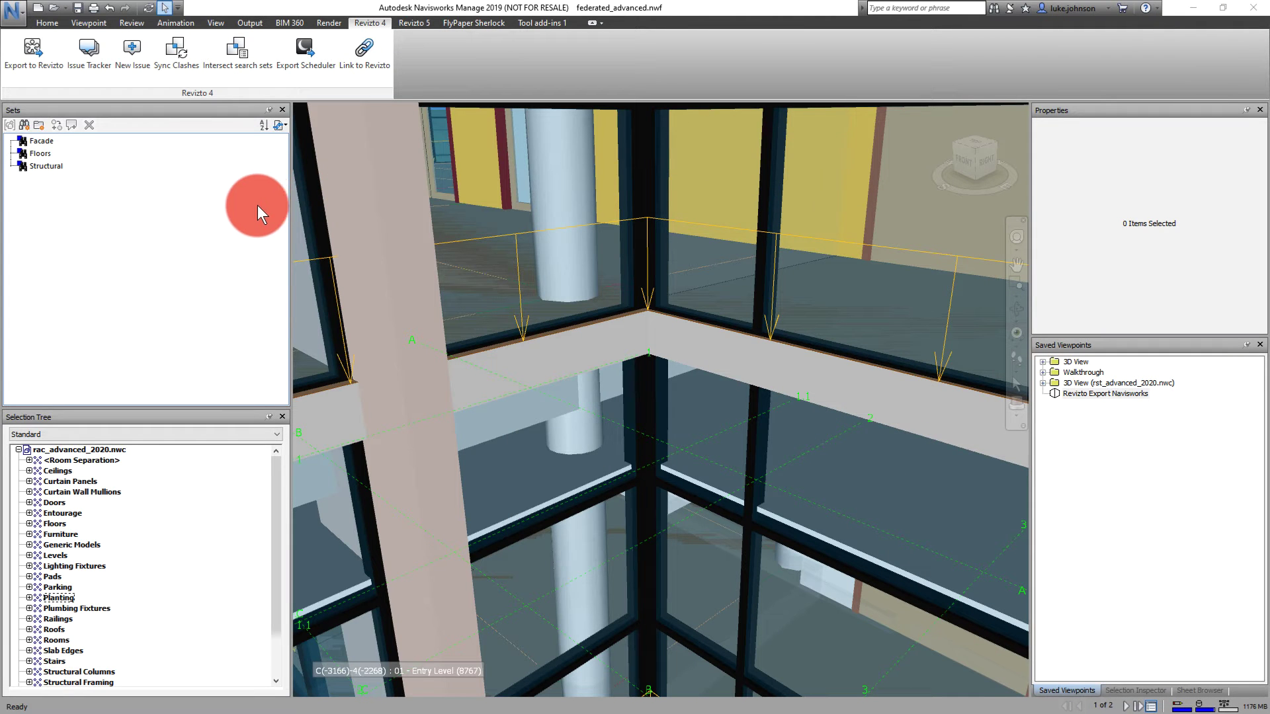
Open Revizto's Issue Tracker and sync the Navisworks camera to issue 2's facade viewpoint
left_click(86, 62)
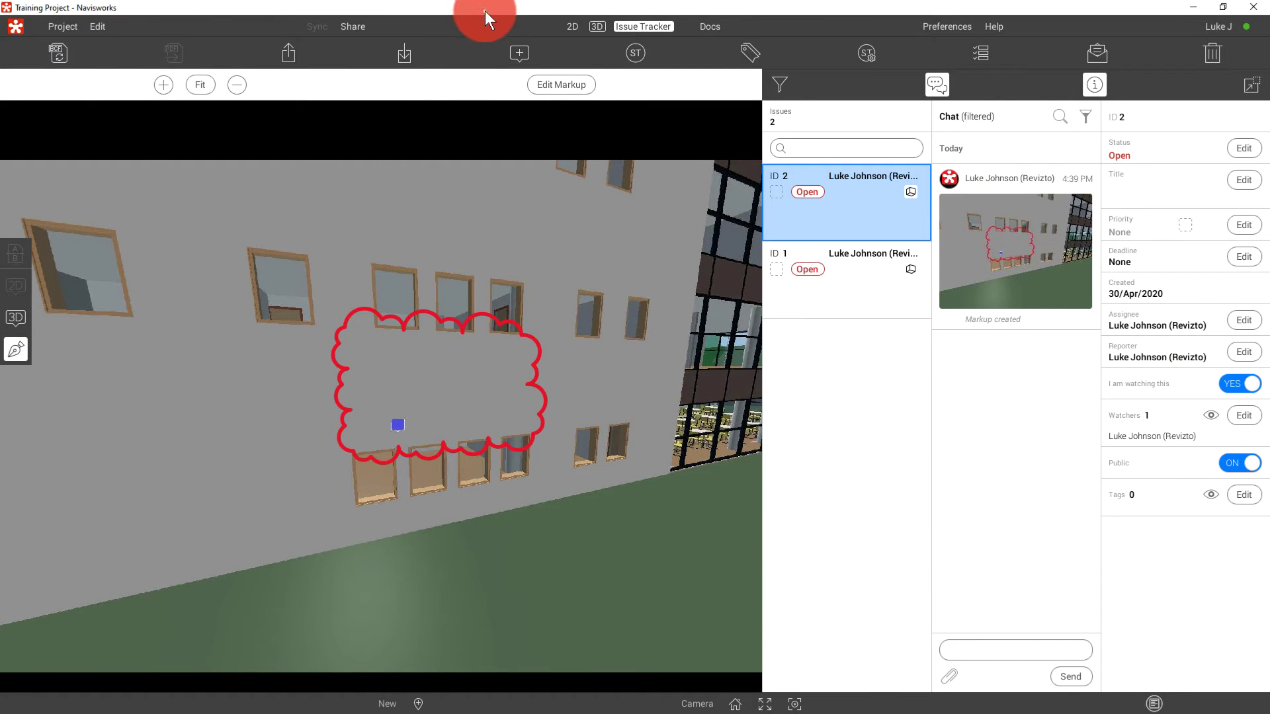
left_click_drag(486, 10, 901, 167)
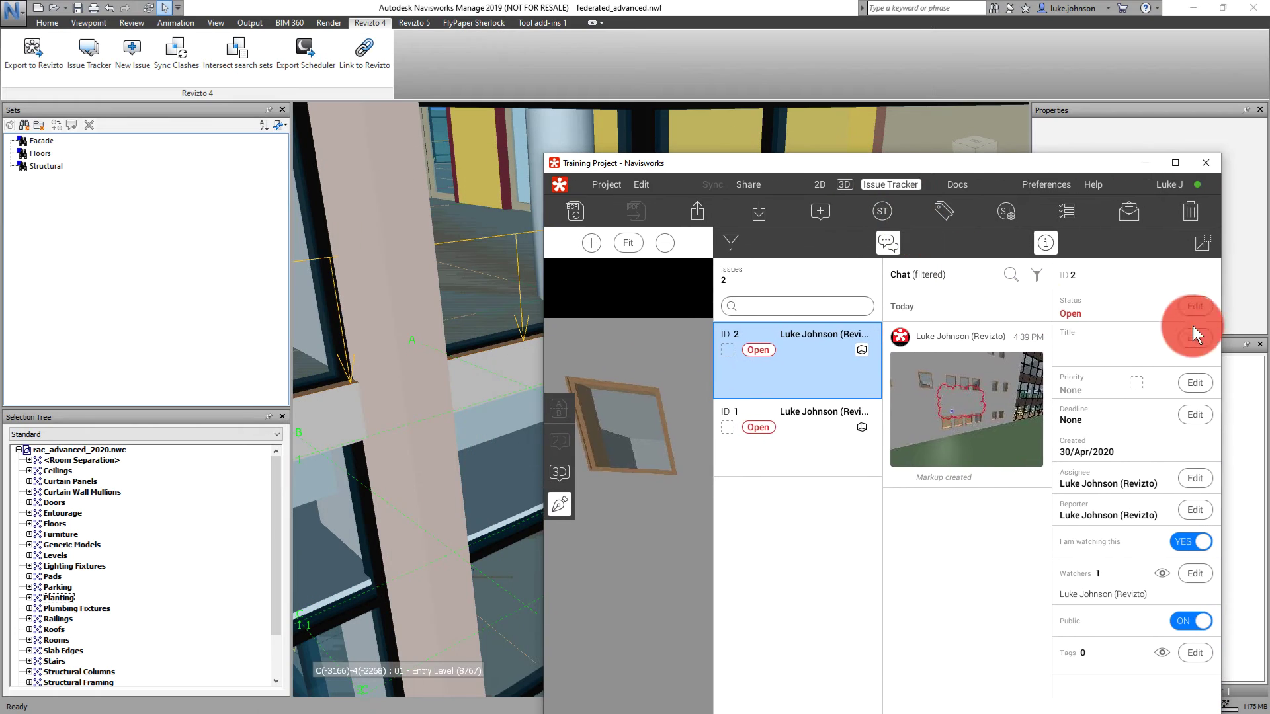
left_click(1201, 256)
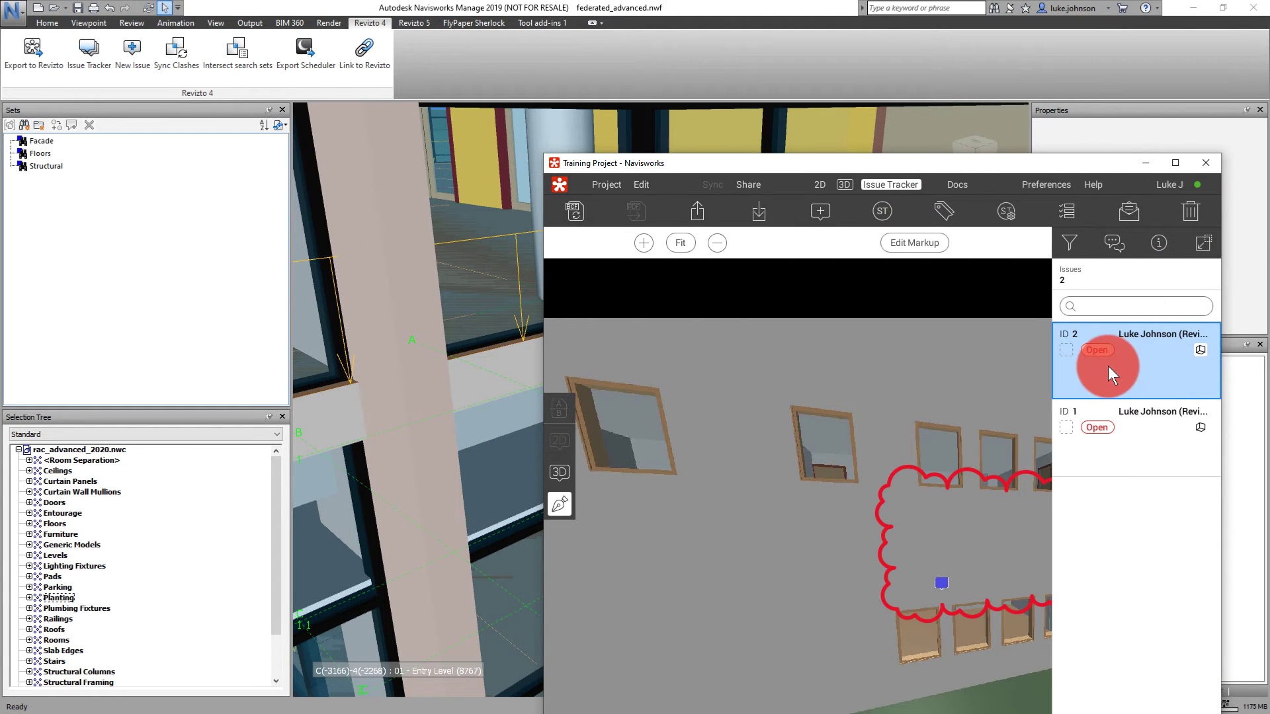
left_click(1099, 352)
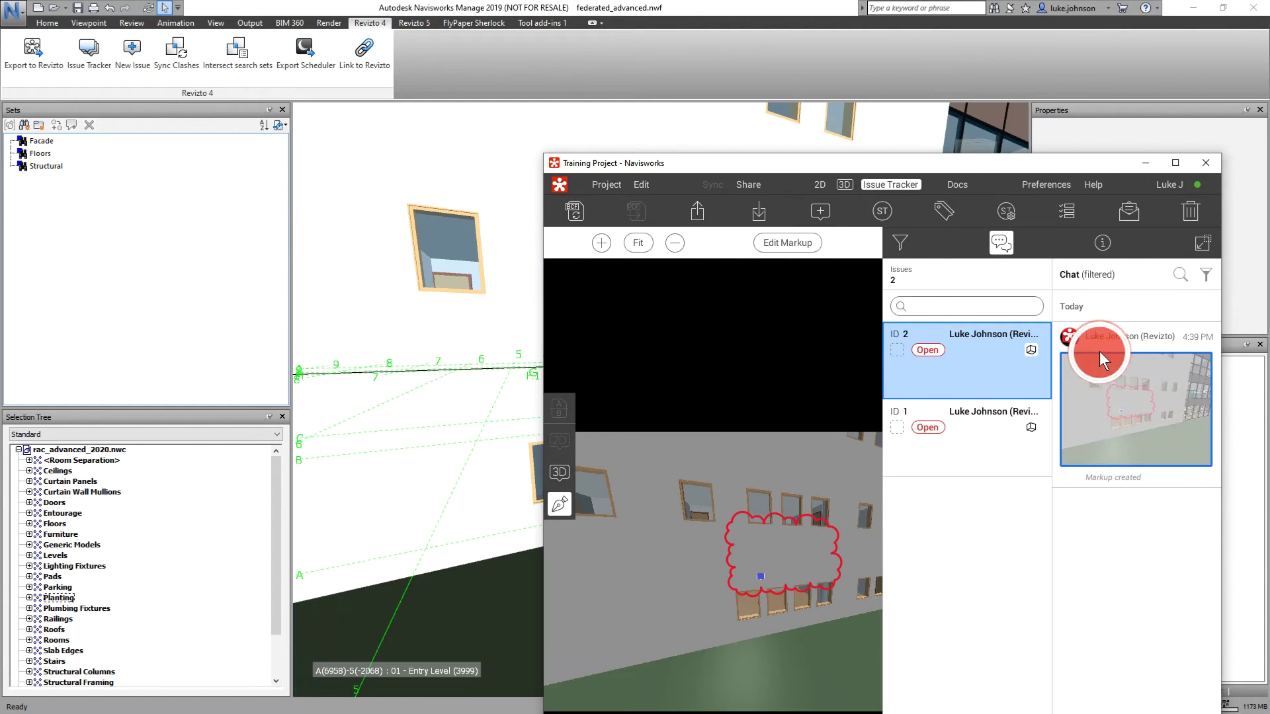
left_click_drag(942, 163, 894, 558)
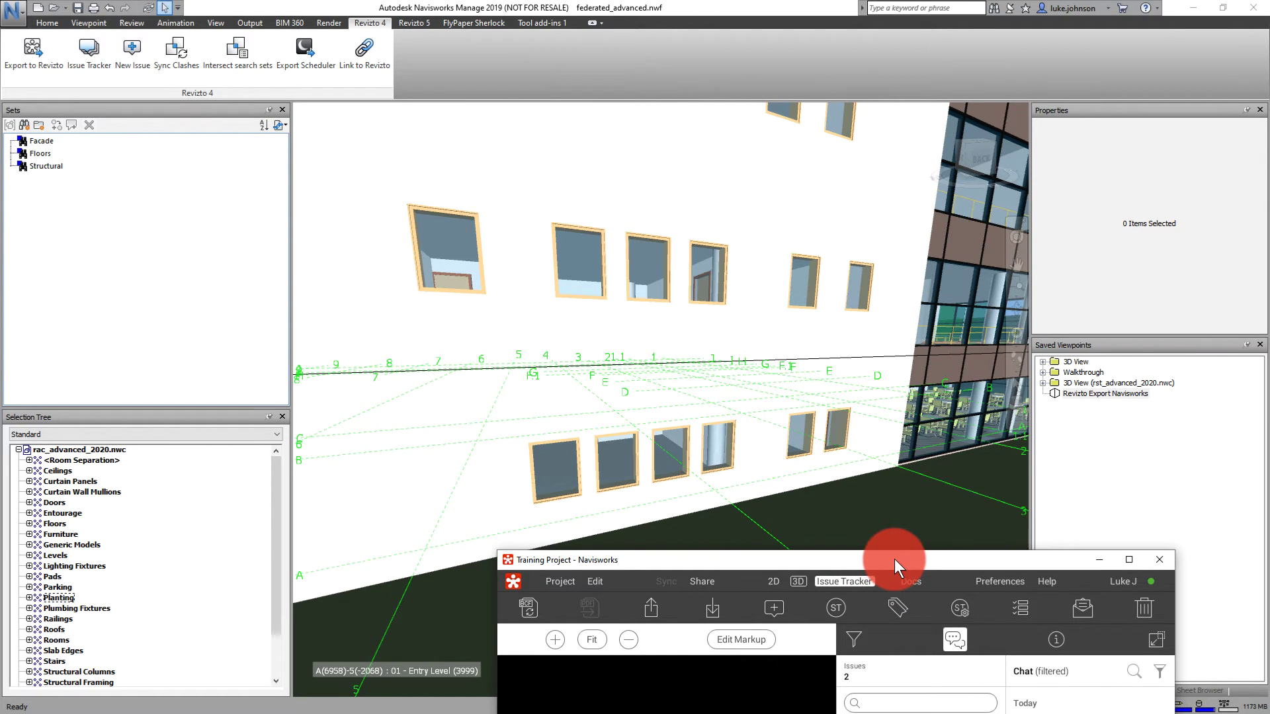
left_click_drag(895, 558, 1063, 56)
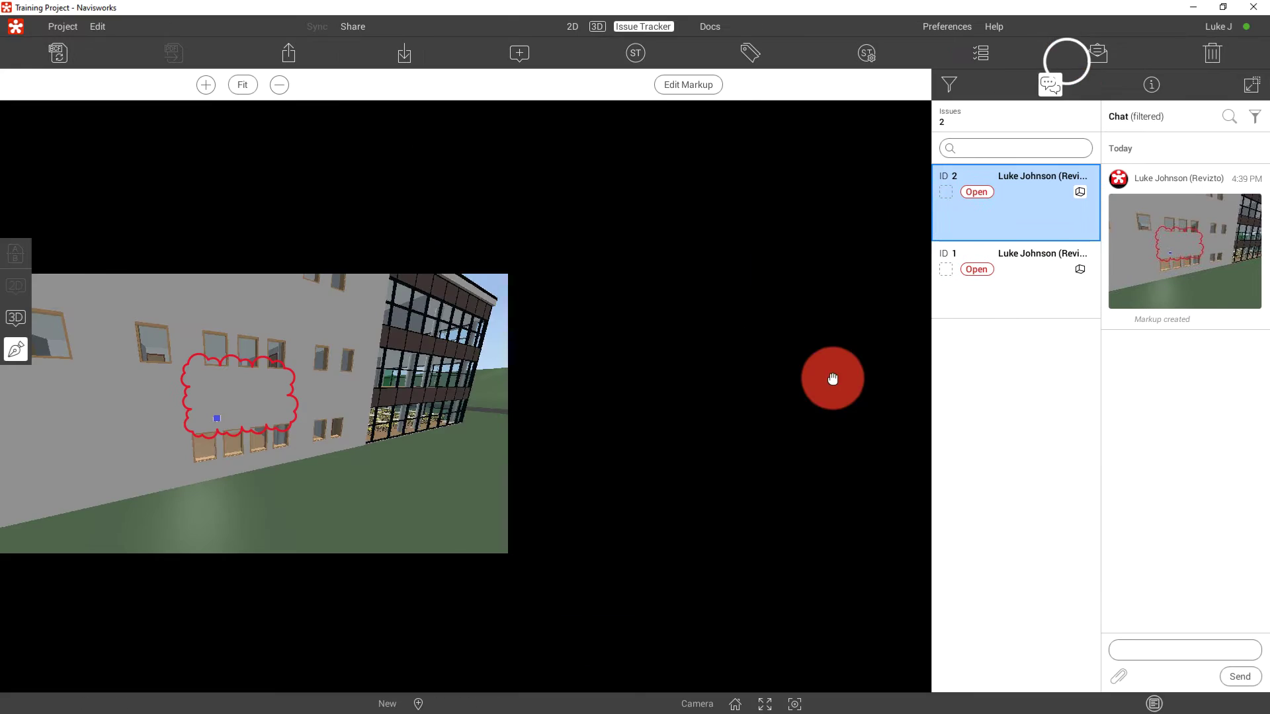
In Revizto's 3D view, section-box the stair tower roof and enlarge the box
left_click(575, 25)
scroll(689, 597, "down", 10)
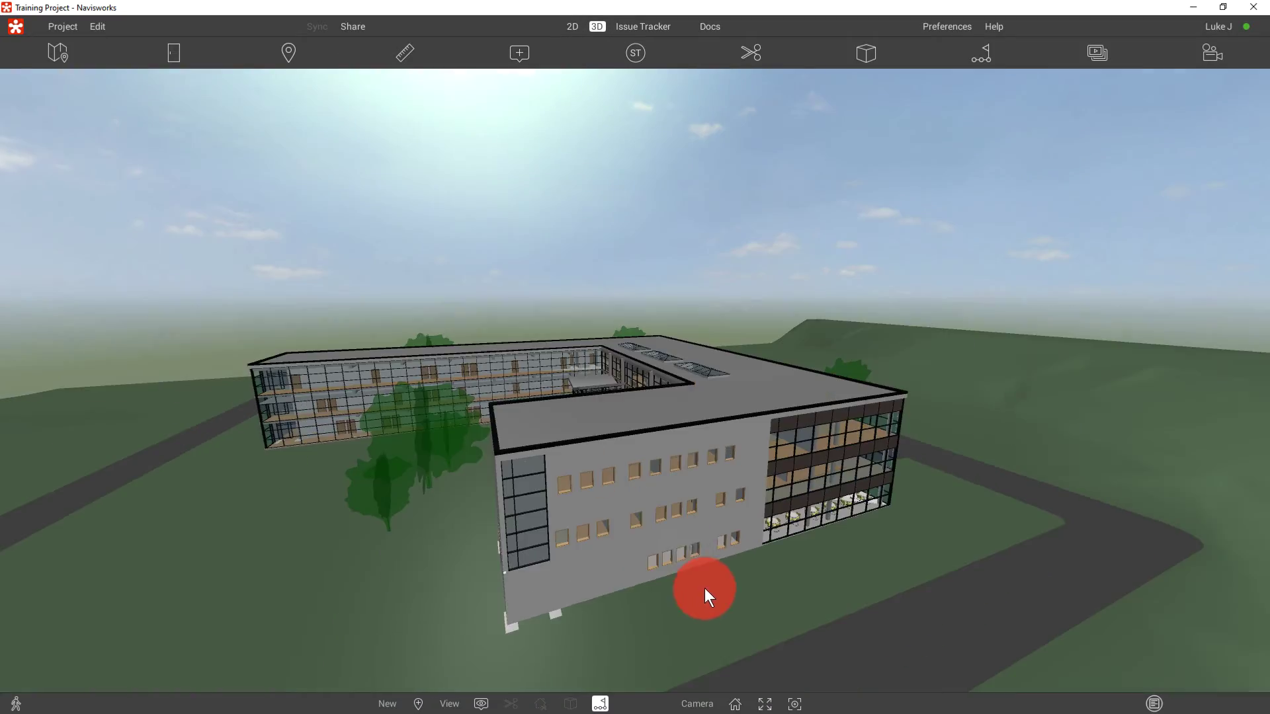
scroll(560, 334, "up", 10)
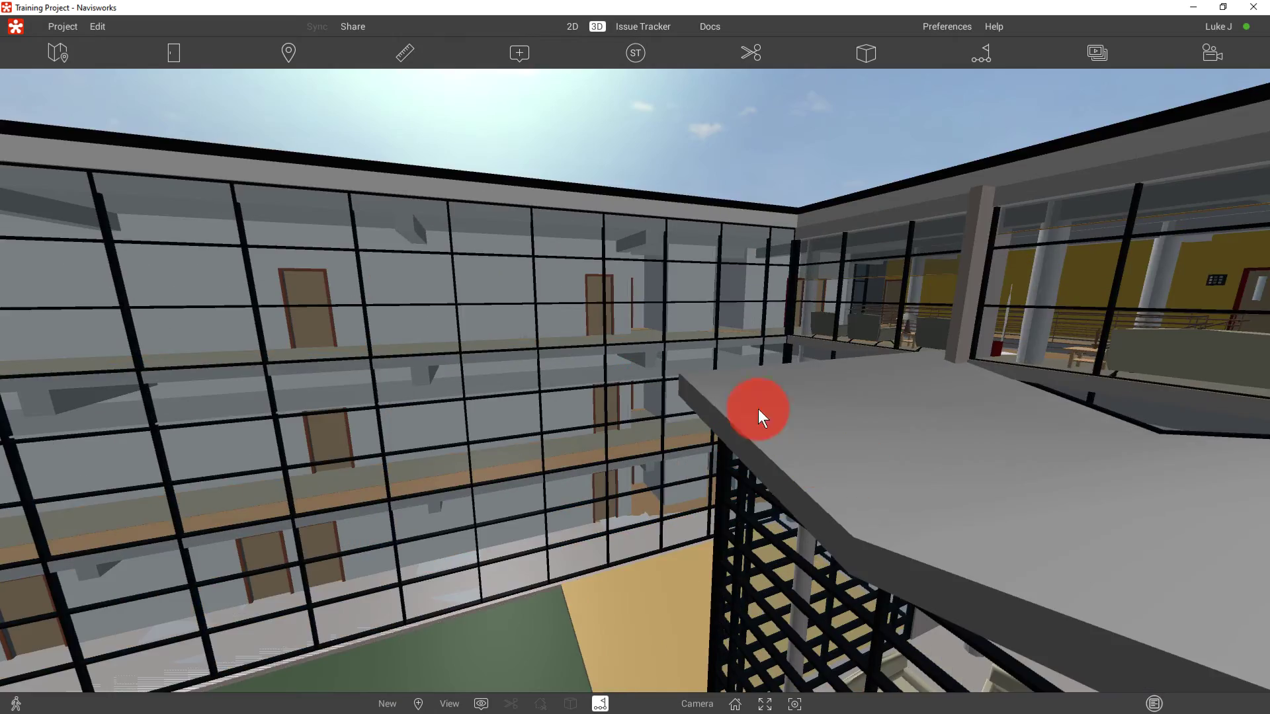
left_click_drag(758, 409, 712, 420)
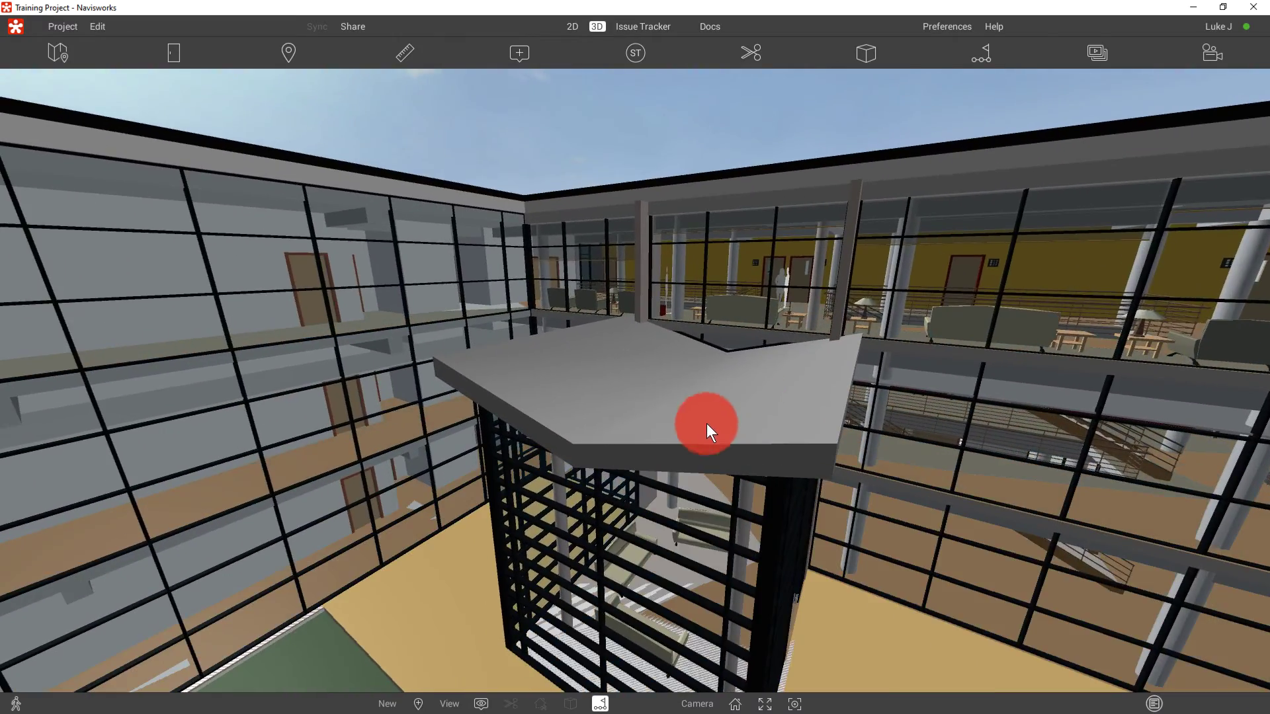
left_click(705, 420)
left_click(749, 52)
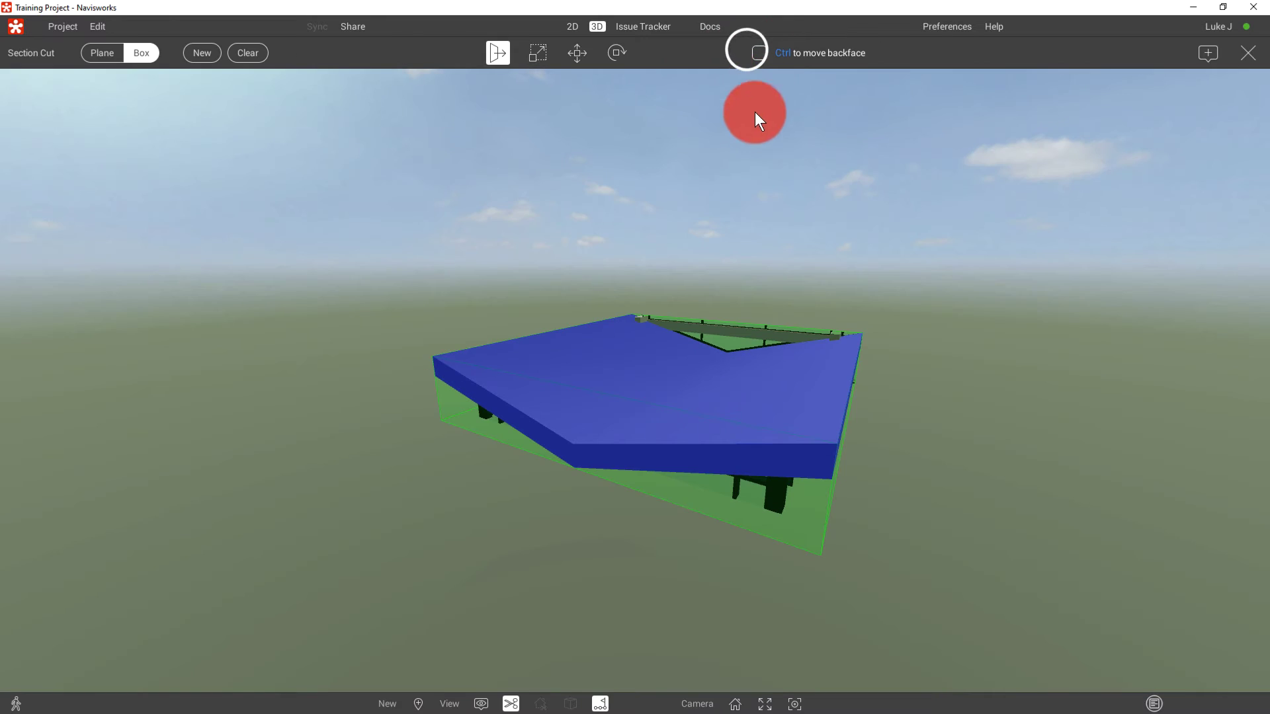
left_click(537, 53)
left_click_drag(694, 382, 728, 323)
Start a new issue markup and sketch a cyan freehand line across the roof
left_click(1208, 53)
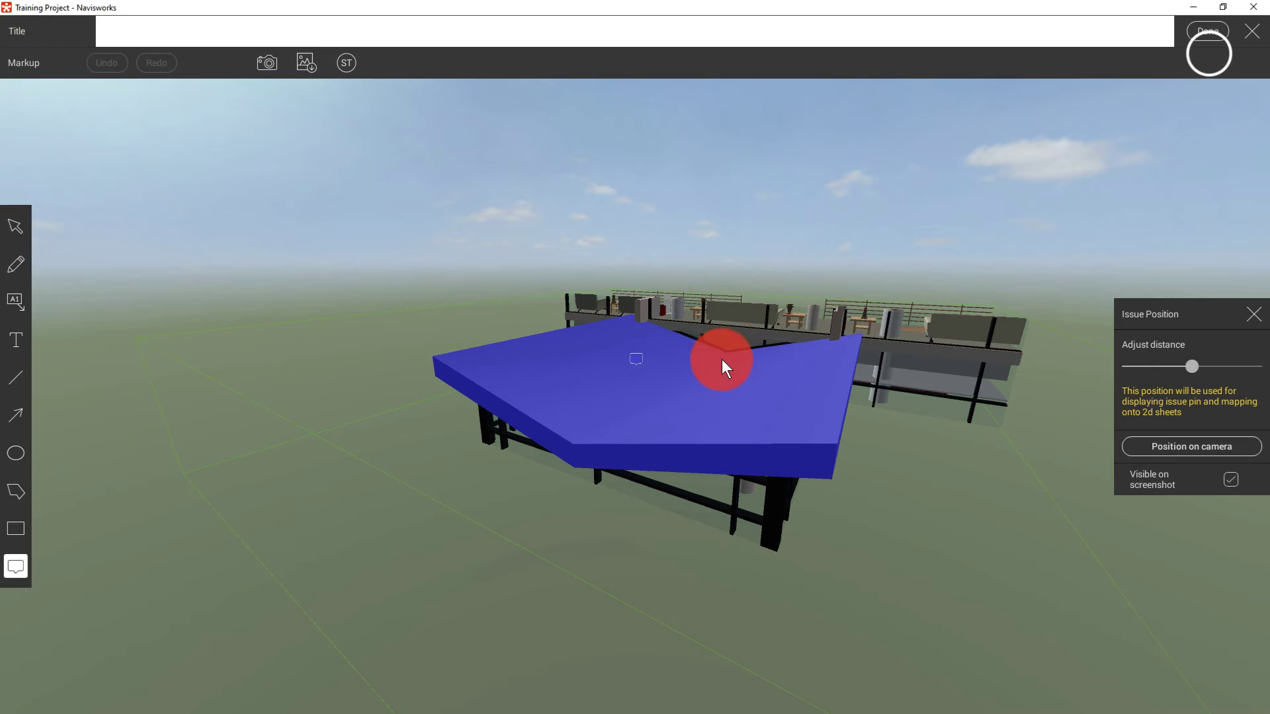
left_click(14, 264)
mouse_move(442, 359)
left_mouse_down()
mouse_move(627, 306)
mouse_move(743, 407)
mouse_move(802, 434)
left_mouse_up()
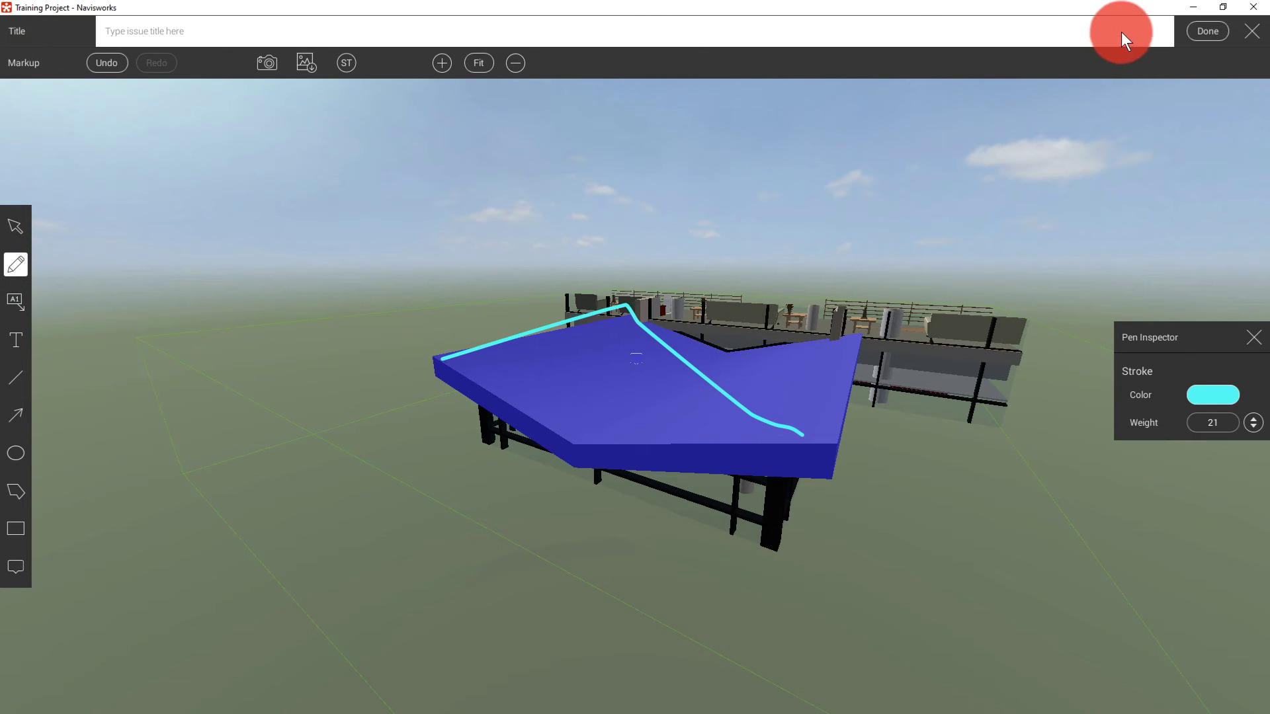
Save the roof markup as issue 3 and sync its section-boxed viewpoint into Navisworks
left_click(1193, 25)
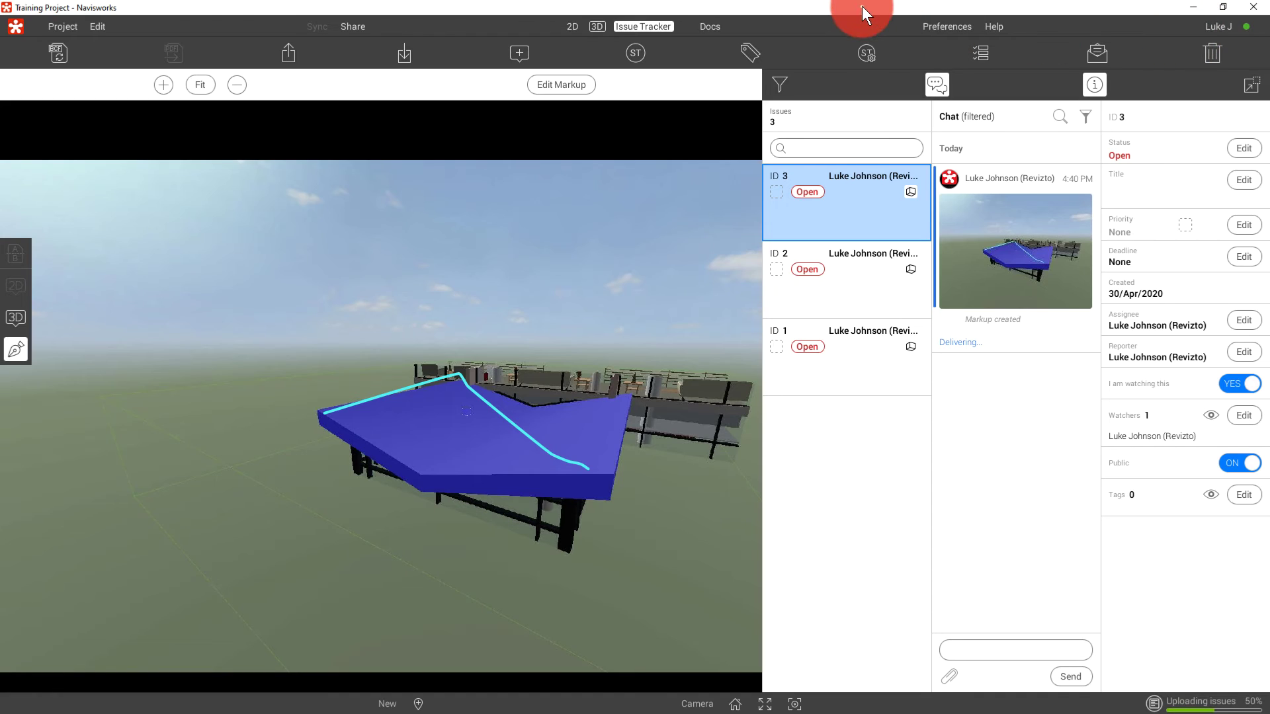
left_click_drag(863, 7, 996, 162)
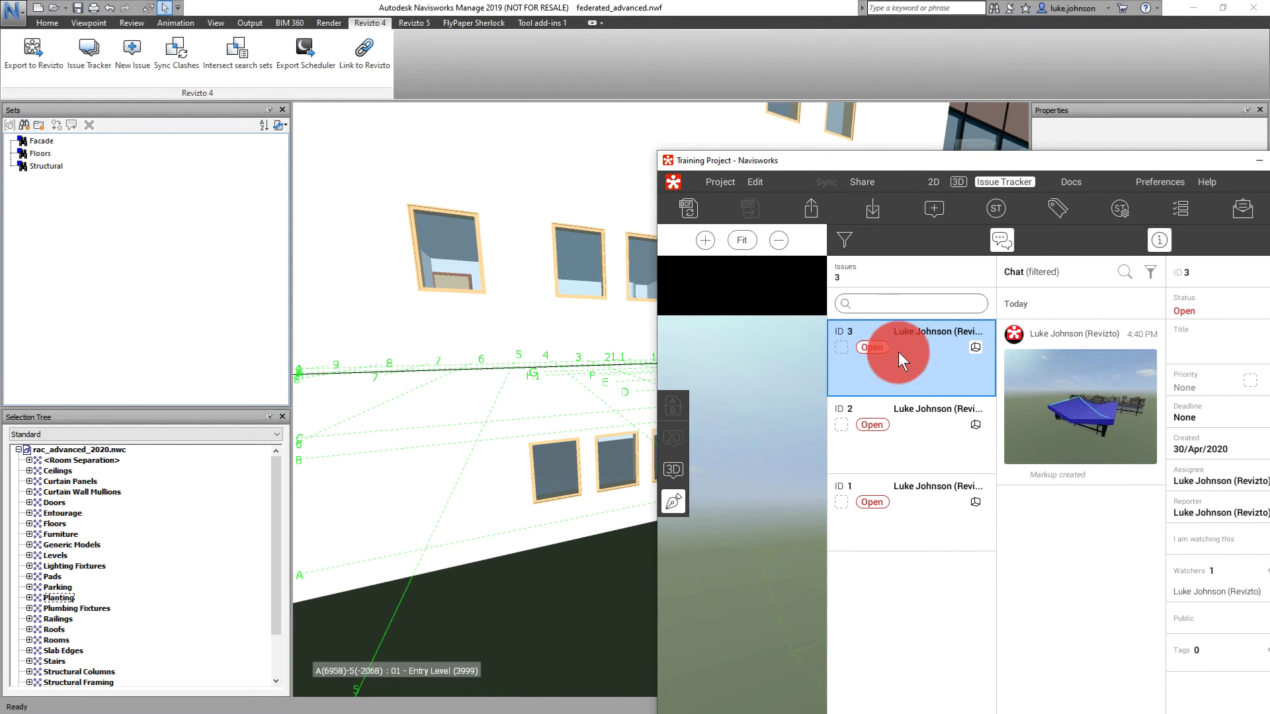
left_click(876, 344)
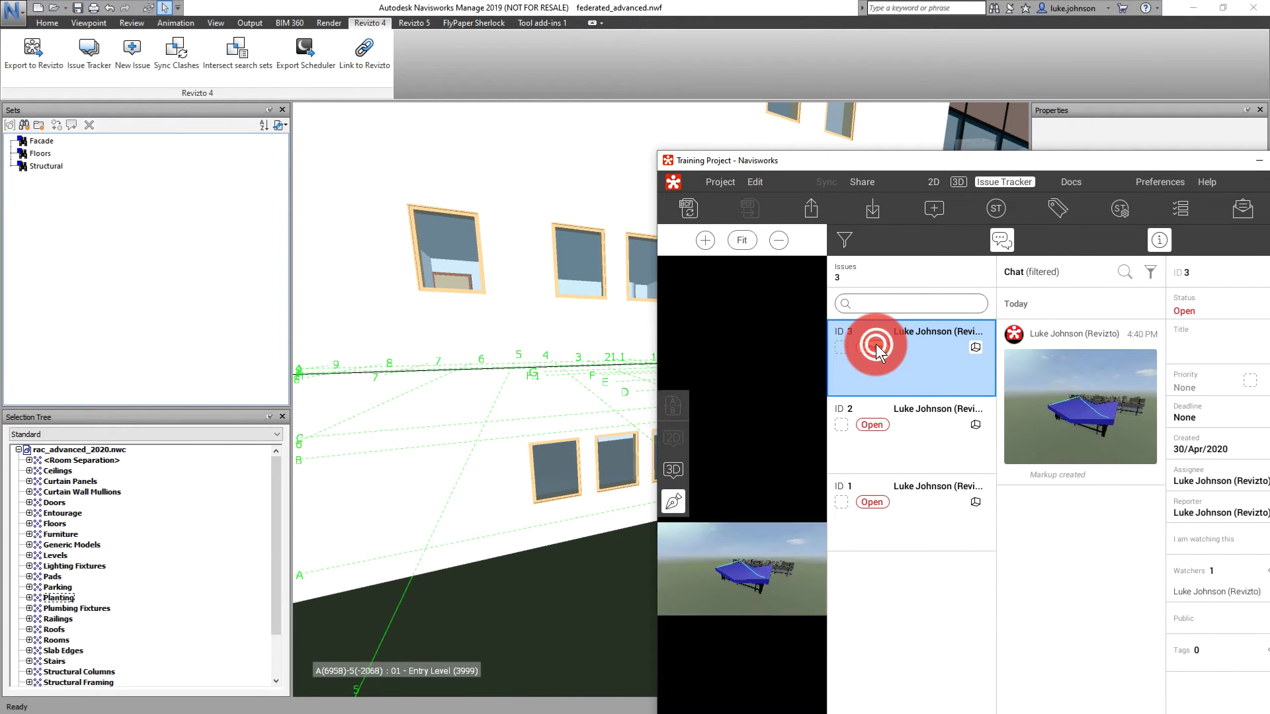
left_click_drag(871, 169, 669, 604)
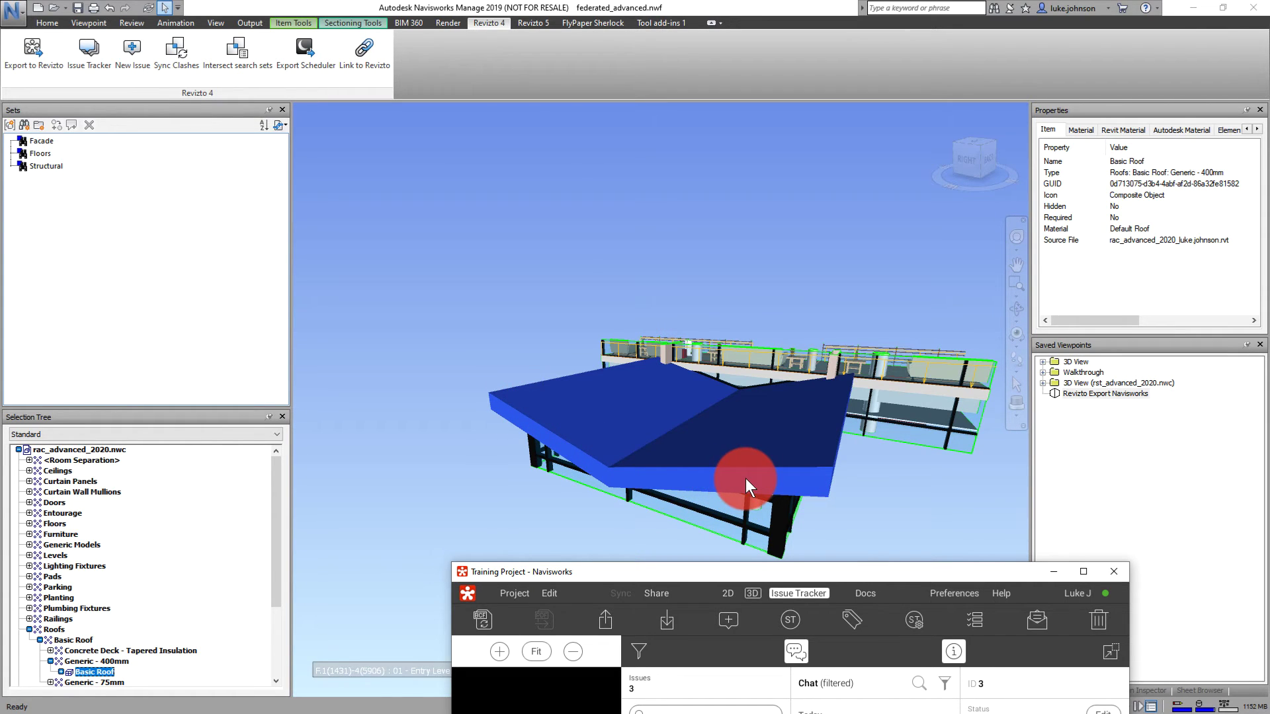
left_click(751, 287)
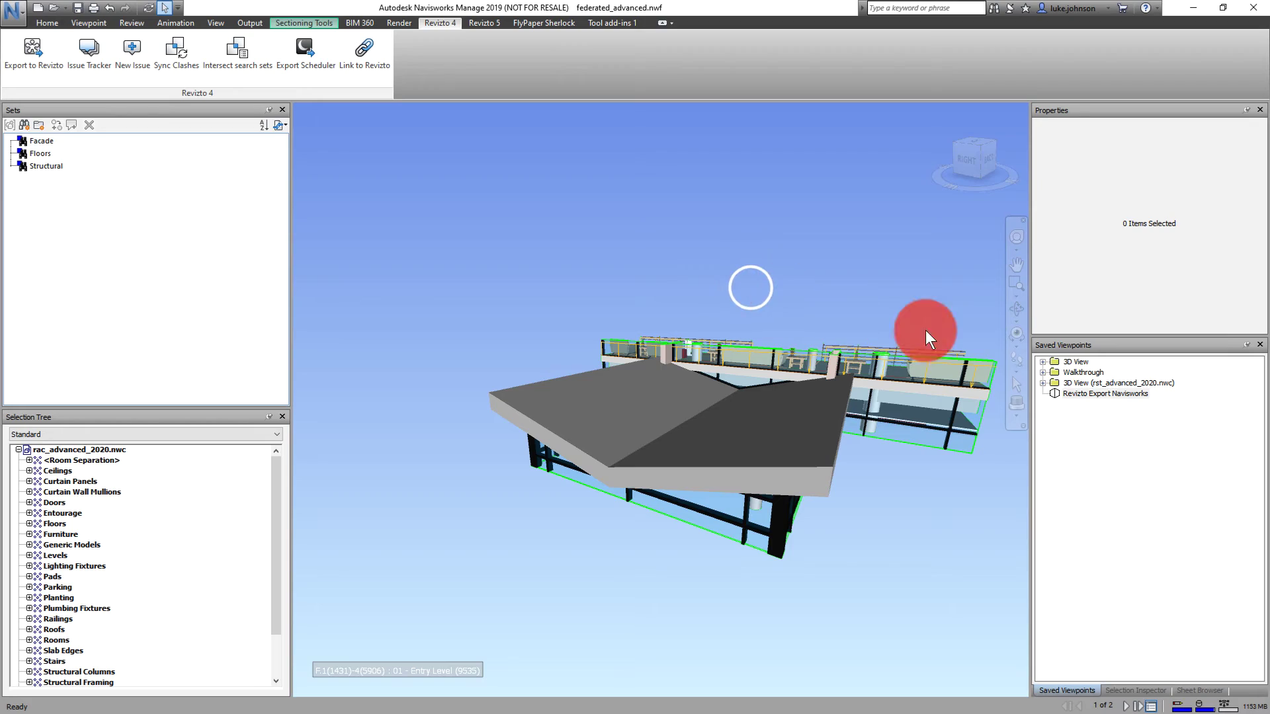
Load the Revizto Export Navisworks viewpoint and select the top and second-floor metal sunscreens
left_click(1081, 393)
scroll(390, 296, "up", 3)
scroll(400, 302, "up", 3)
scroll(575, 389, "down", 4)
scroll(544, 321, "up", 4)
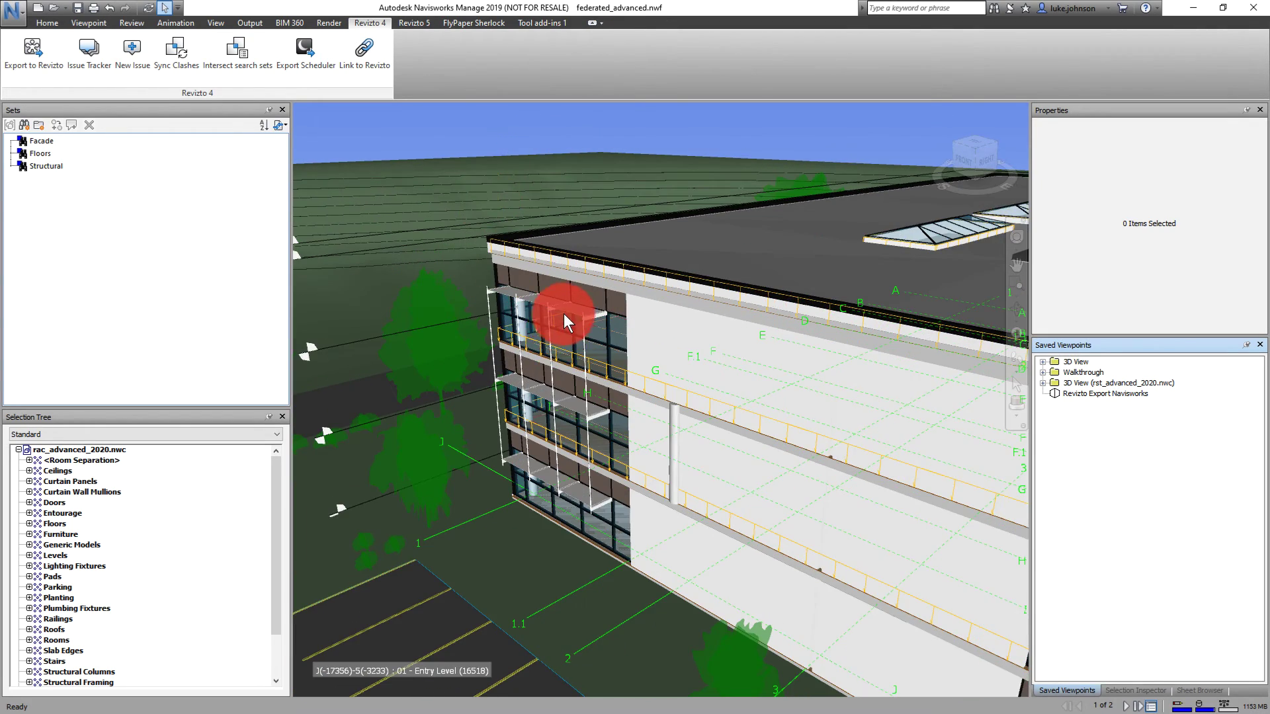
left_click(566, 309)
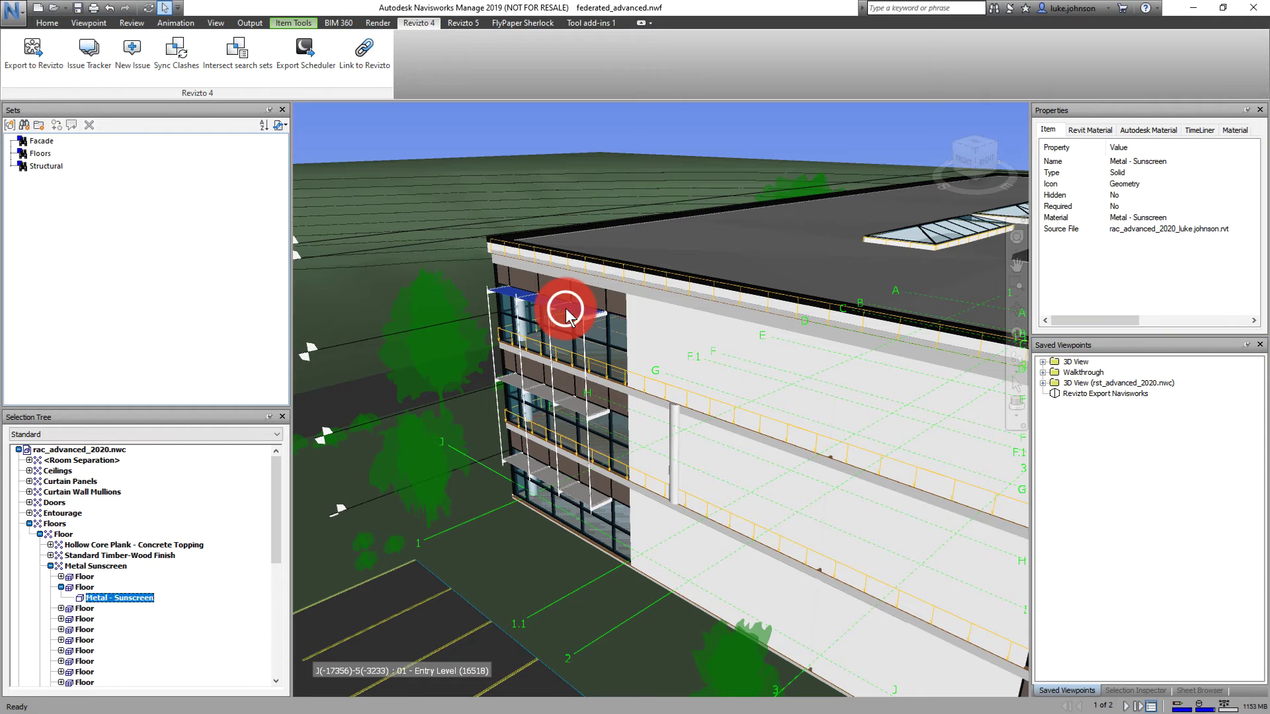
left_click(569, 401, "ctrl")
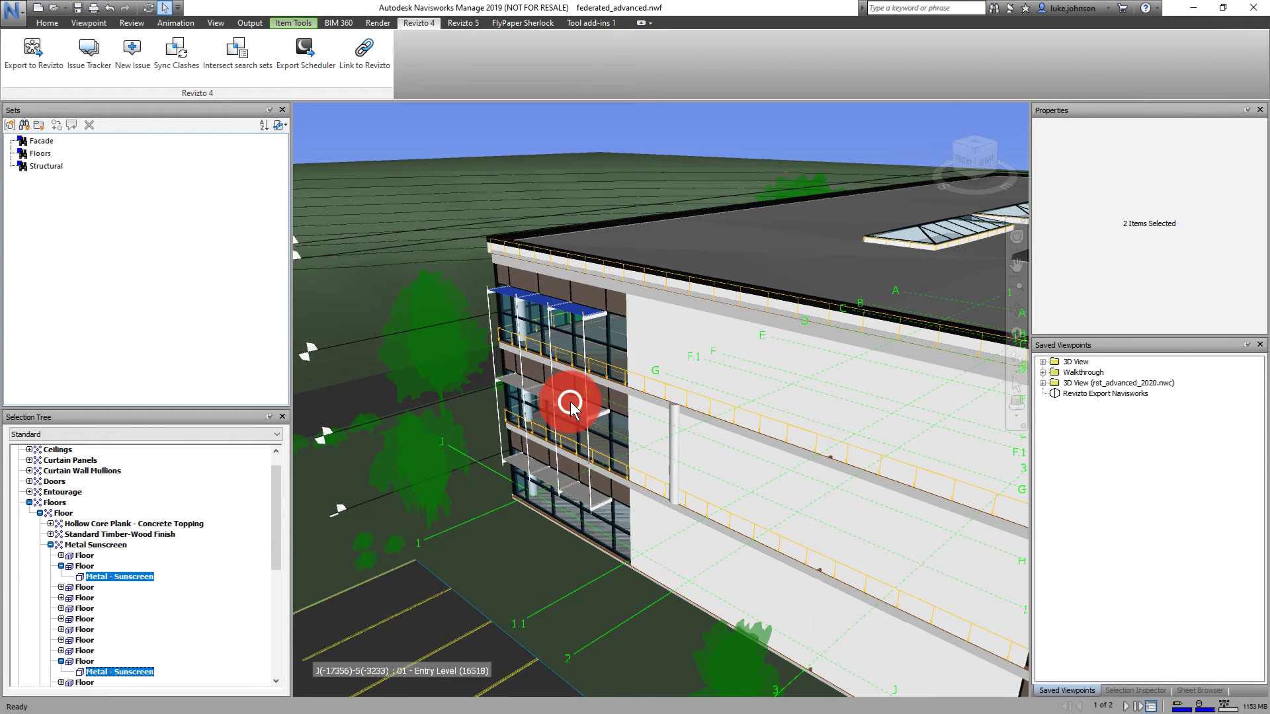
Enable box sectioning fitted to the selected sunscreens, then scale the box to reveal the facade
left_click(85, 21)
left_click(674, 45)
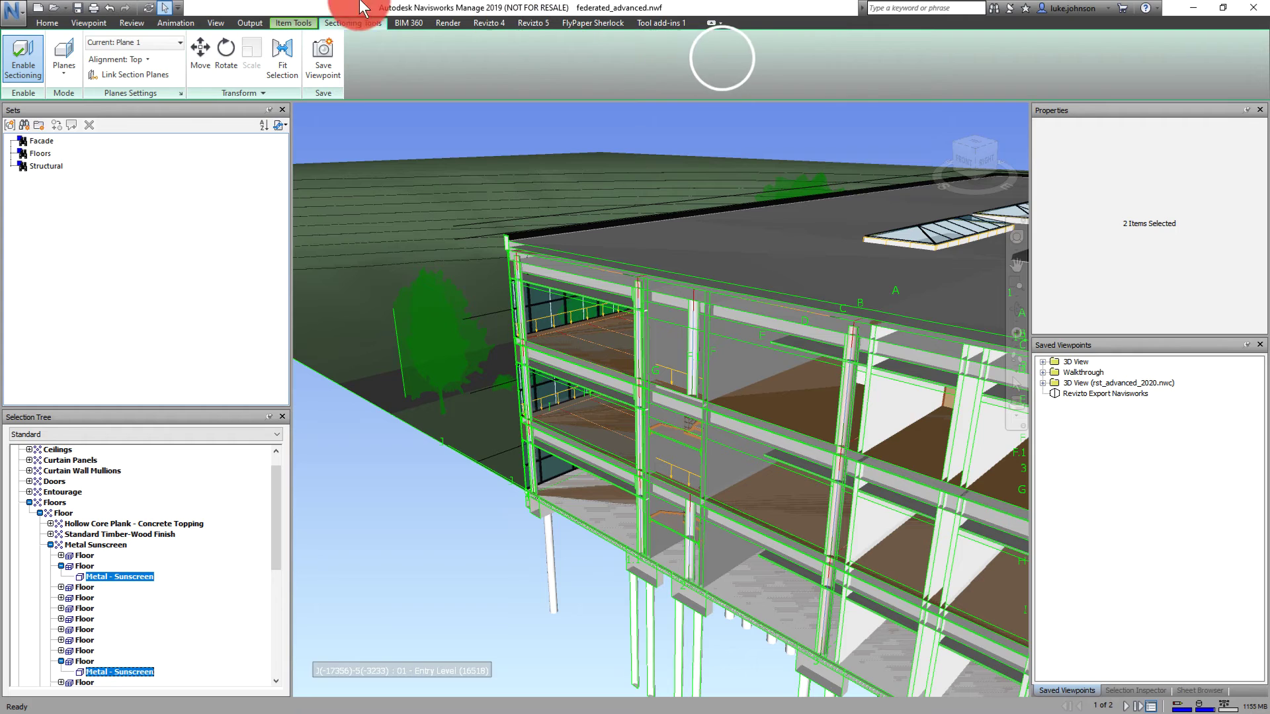
left_click(63, 56)
left_click(69, 113)
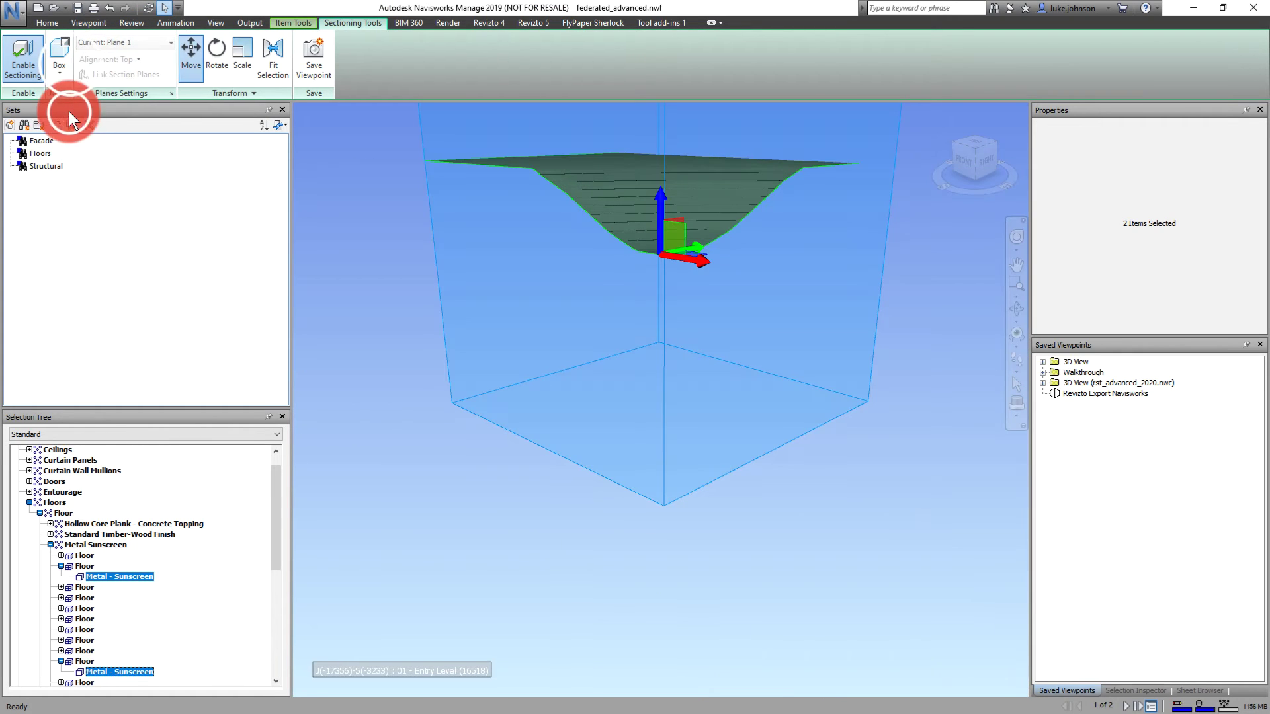
left_click(271, 57)
scroll(506, 371, "up", 2)
scroll(506, 367, "up", 3)
left_click(243, 56)
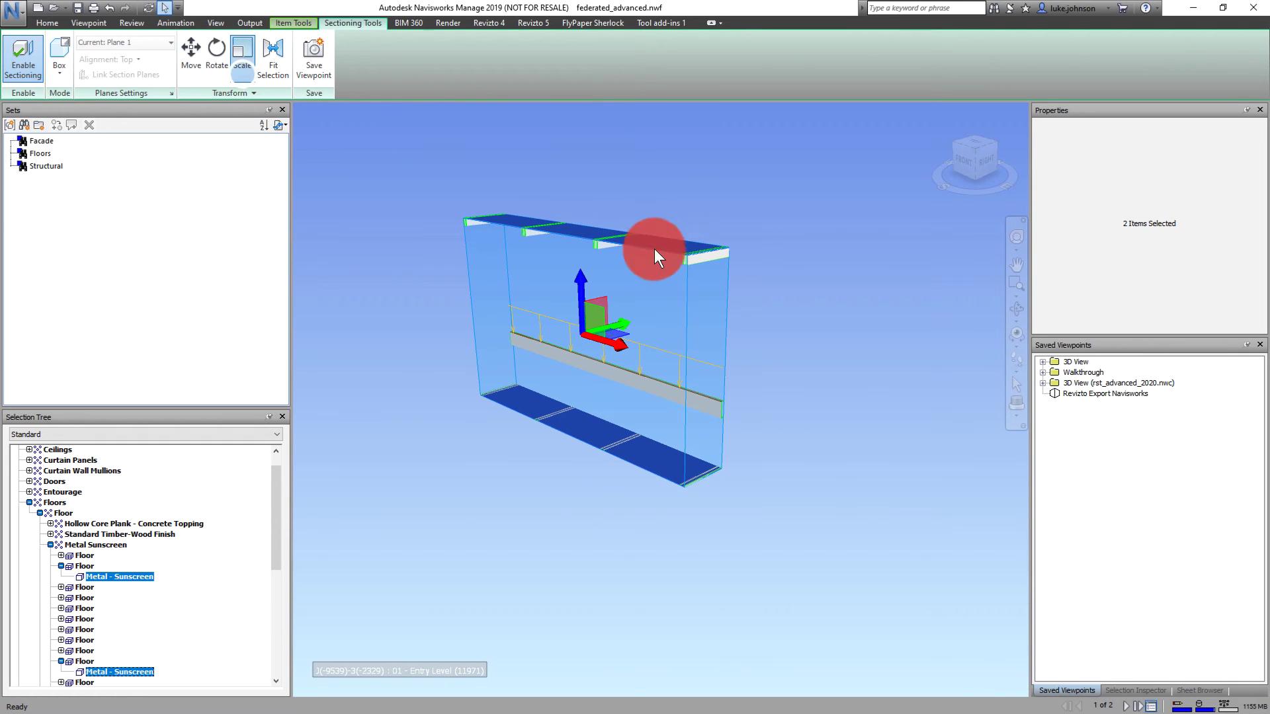
left_click_drag(624, 319, 481, 116)
scroll(652, 250, "up", 3)
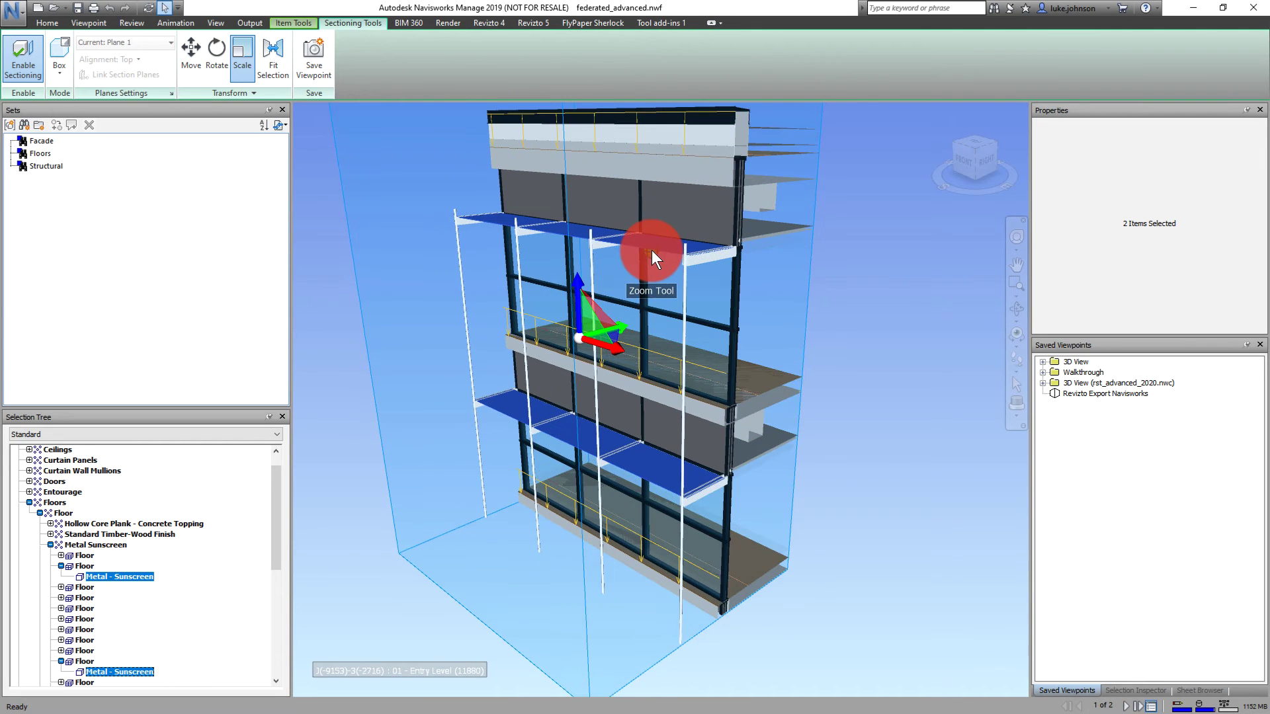
Create issue 4 from the Revizto 4 tab with a cyan arrow sketched over the sunscreens
left_click(494, 22)
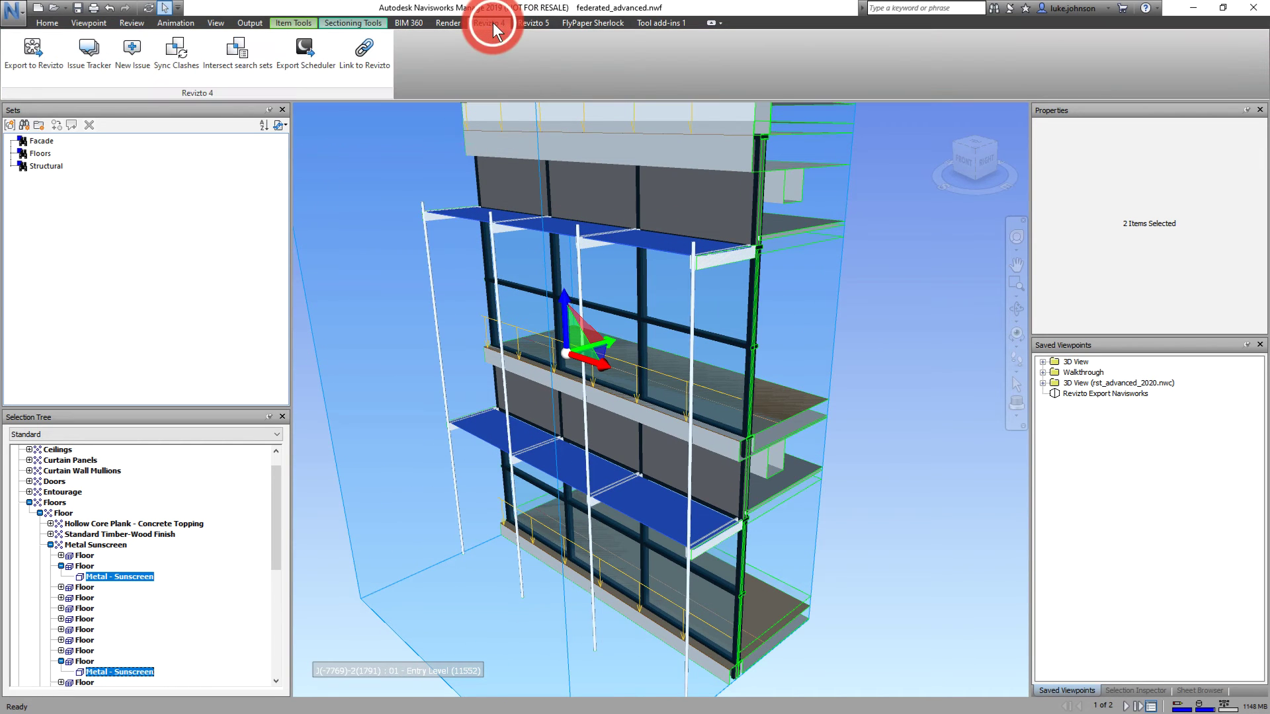
left_click(148, 49)
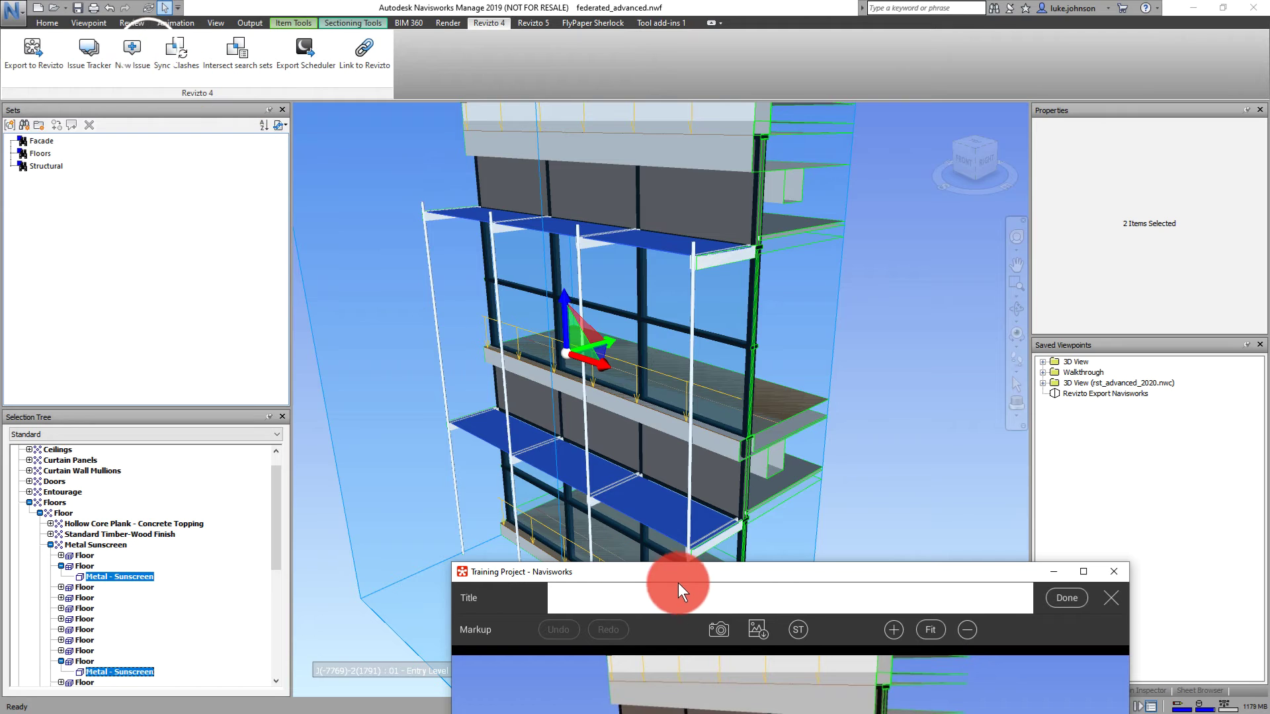
left_click_drag(676, 570, 566, 68)
left_click(353, 343)
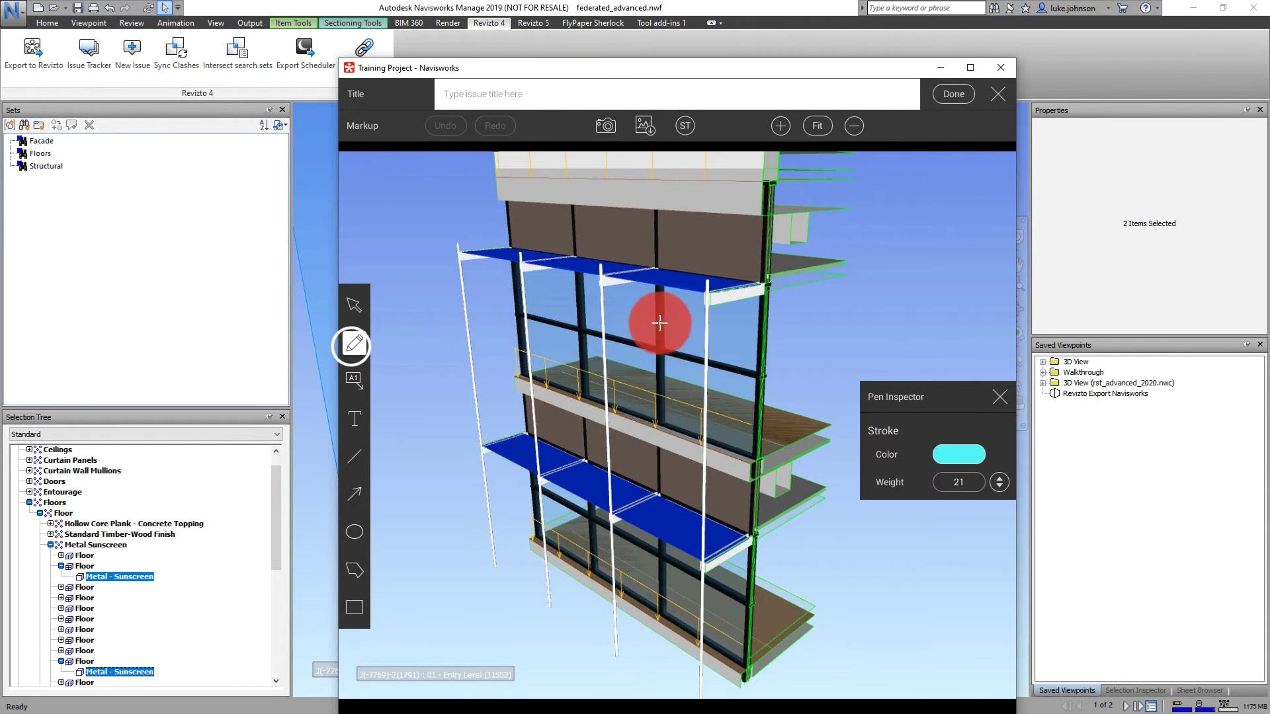
left_click_drag(670, 281, 699, 500)
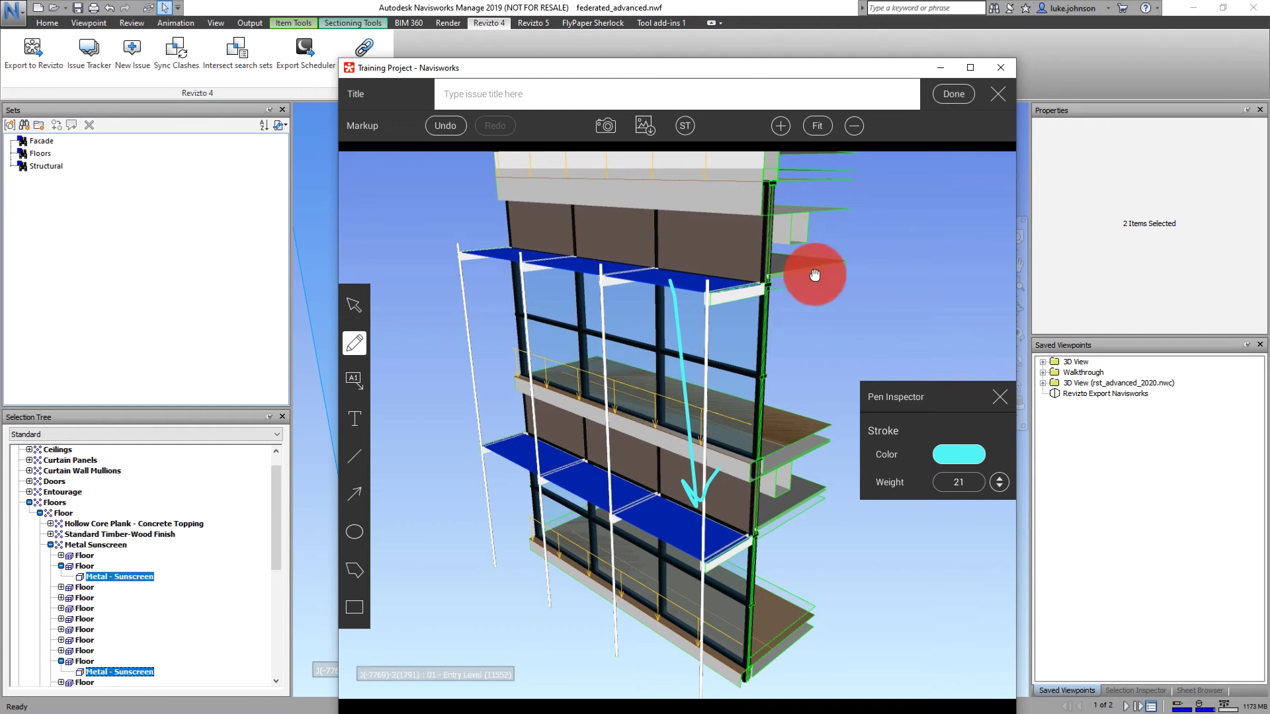
left_click(955, 96)
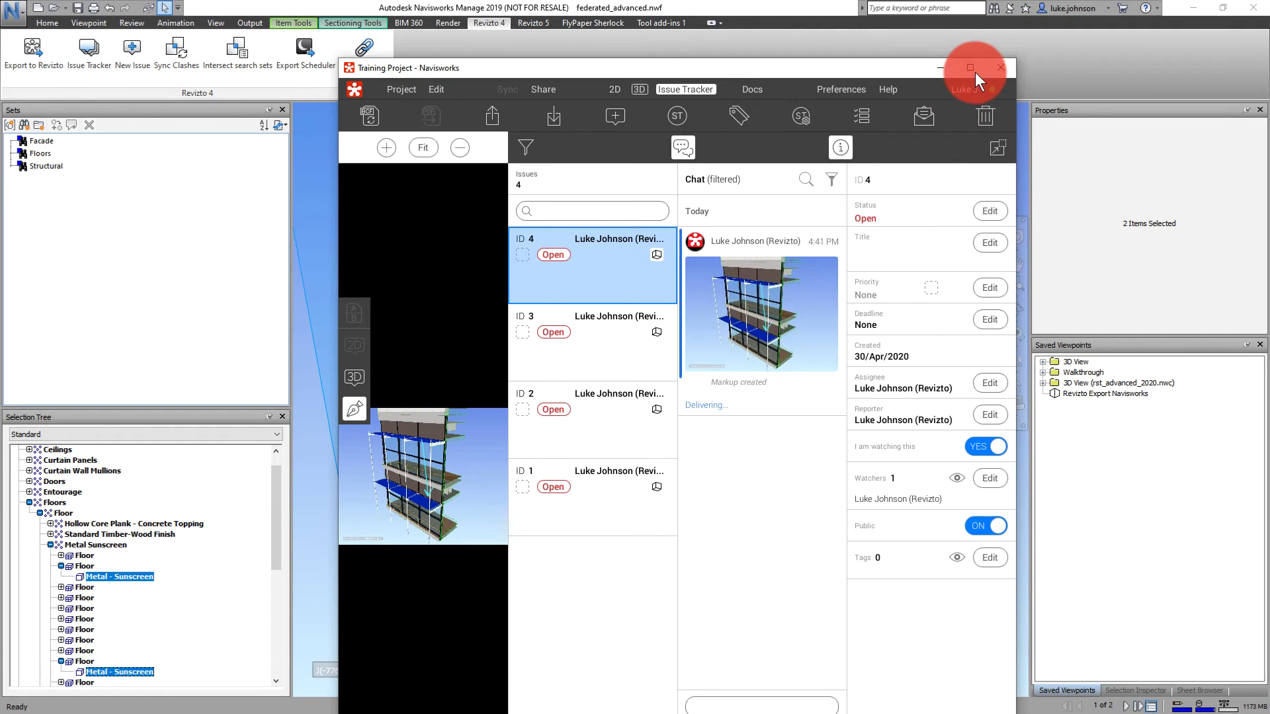
Maximise Revizto, view issue 4 in the 3D scene, then return the camera to the site overview
left_click(971, 67)
left_click_drag(198, 412, 293, 388)
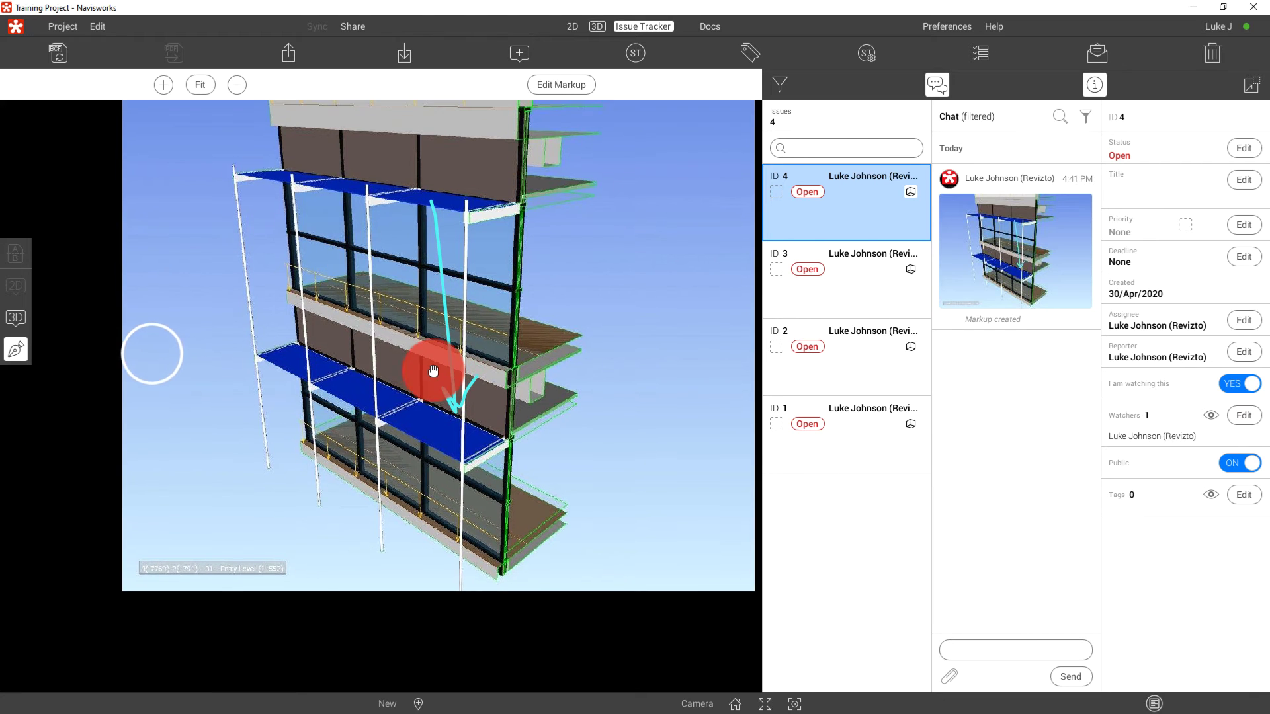
left_click(16, 319)
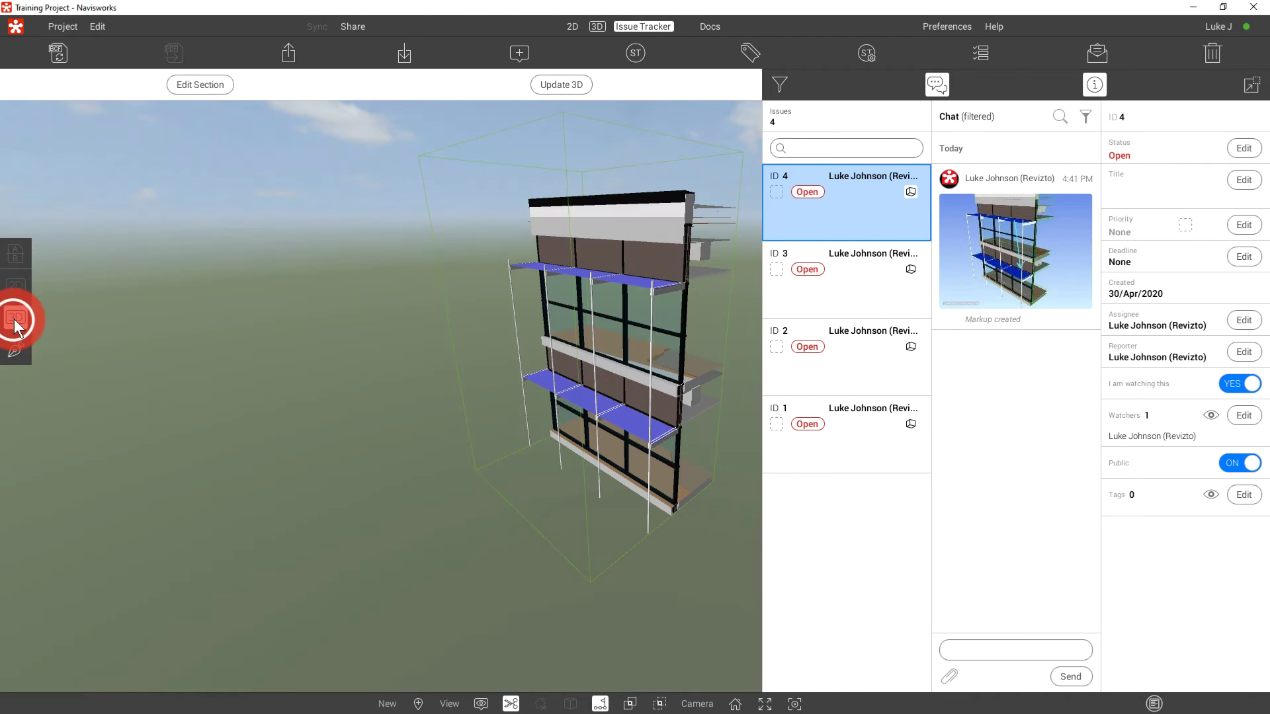
left_click_drag(658, 332, 583, 311)
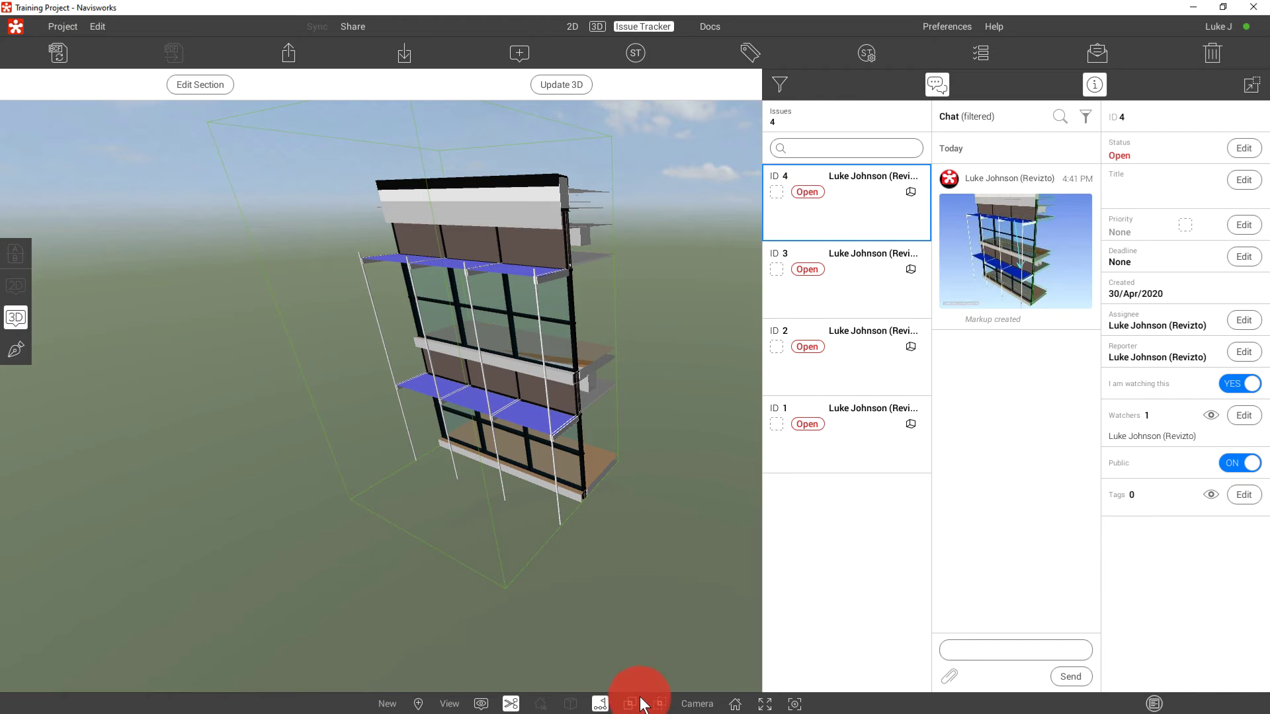
left_click(735, 705)
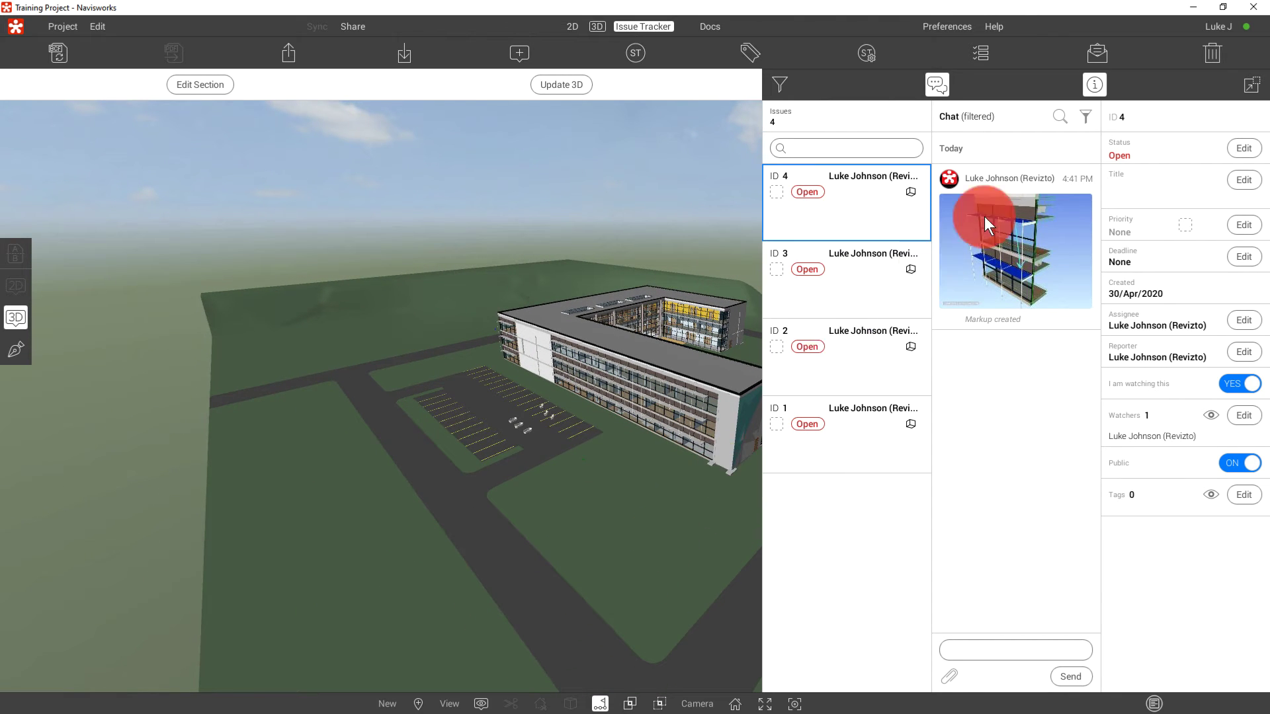
Minimise Revizto and restore the Revizto Export Navisworks saved viewpoint in Navisworks
left_click(1195, 8)
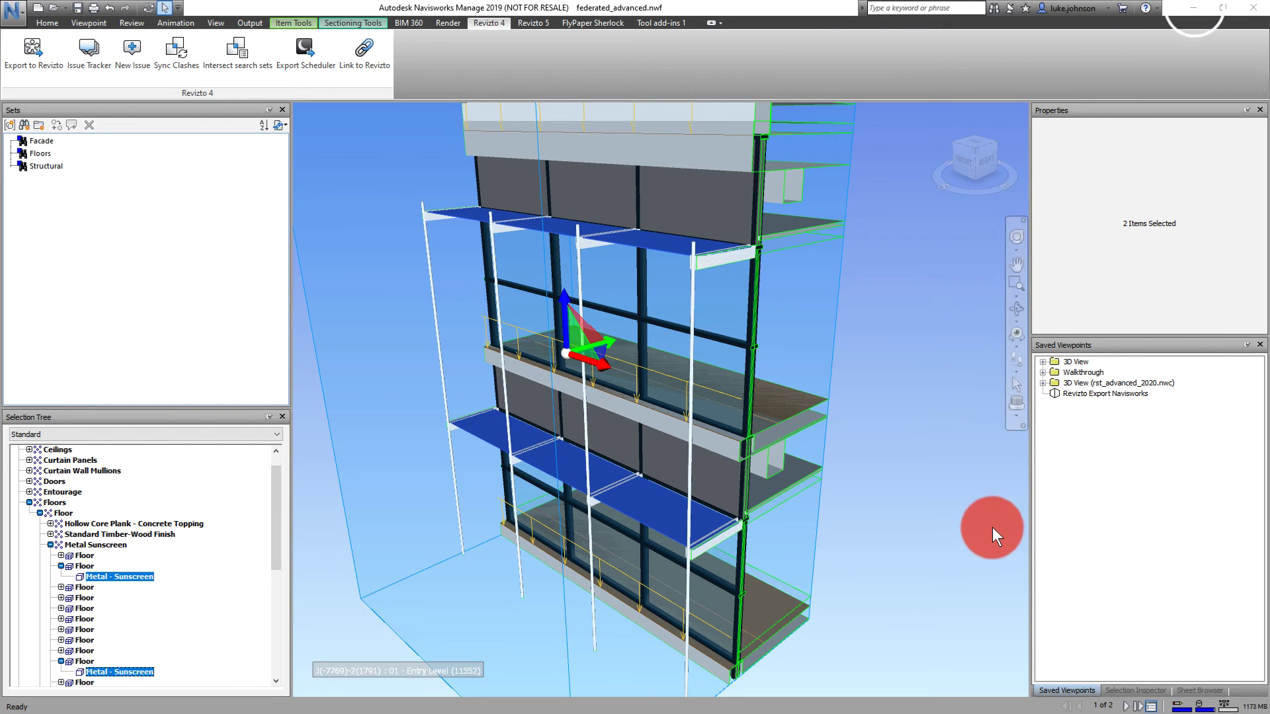
left_click(1090, 394)
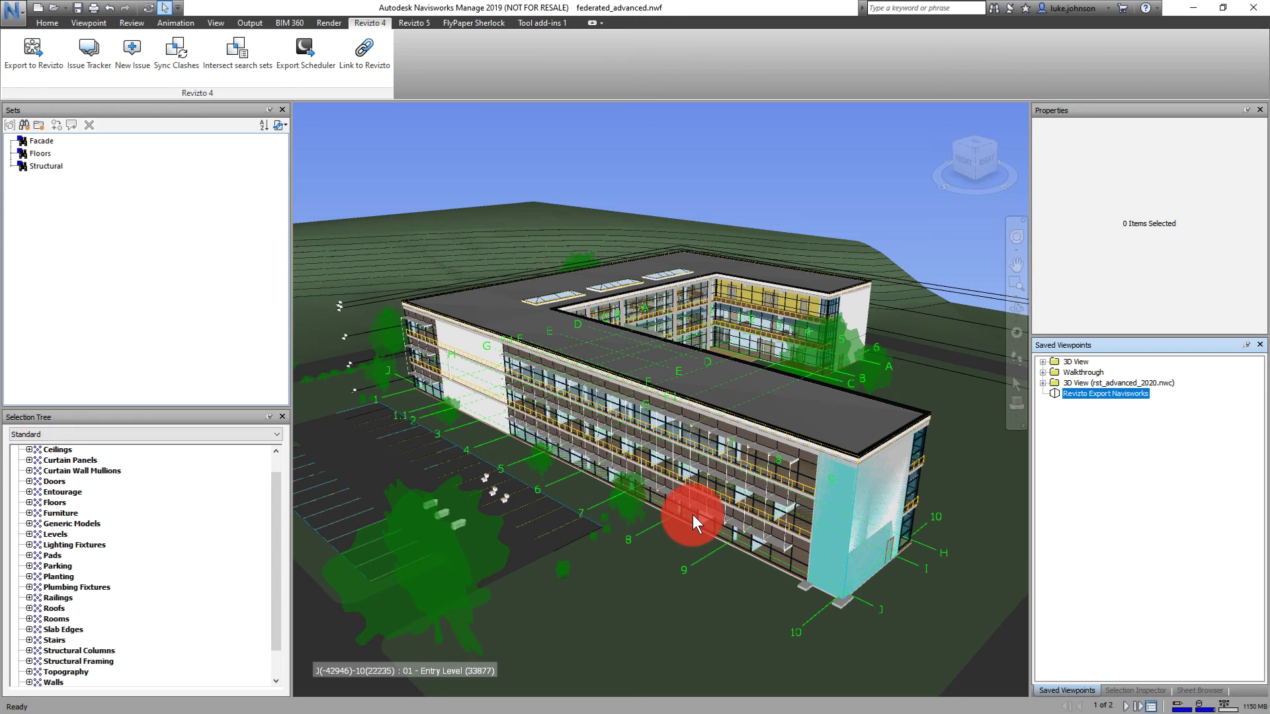
In the Export Scheduler, enable extended model-error suppression and schedule Mon and Sat at 6:00 PM
left_click(312, 54)
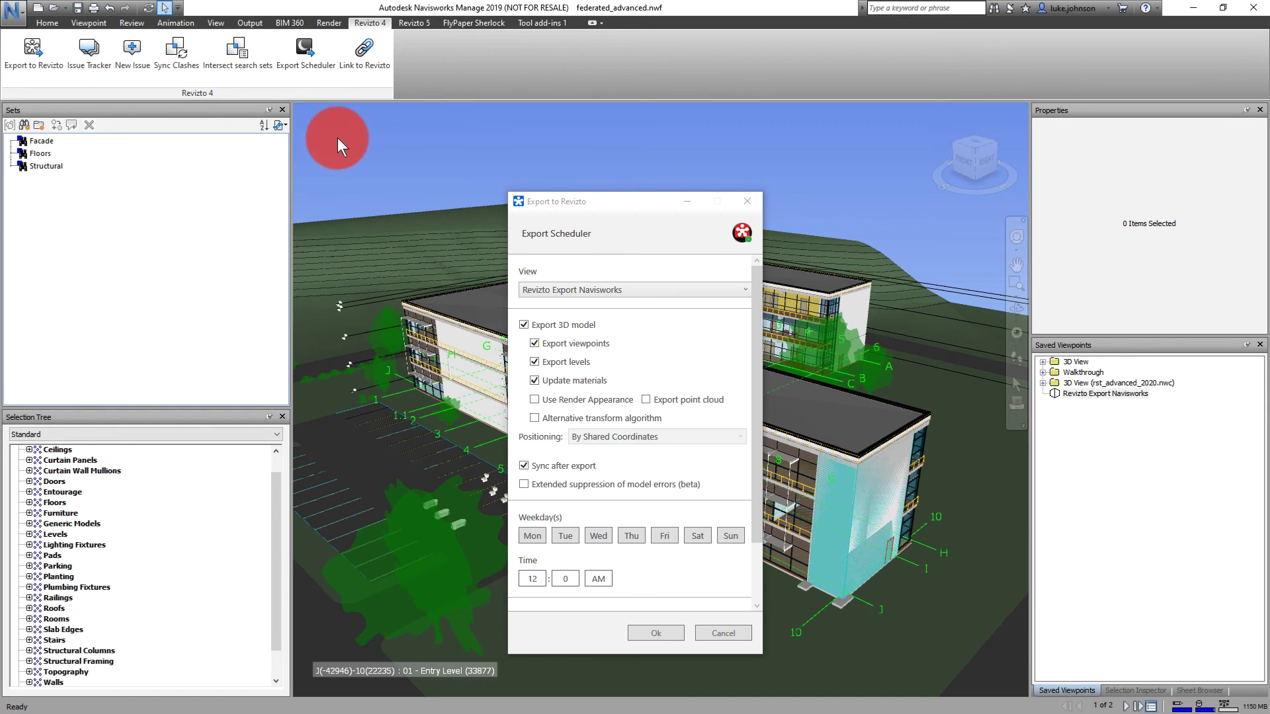
left_click_drag(604, 196, 565, 101)
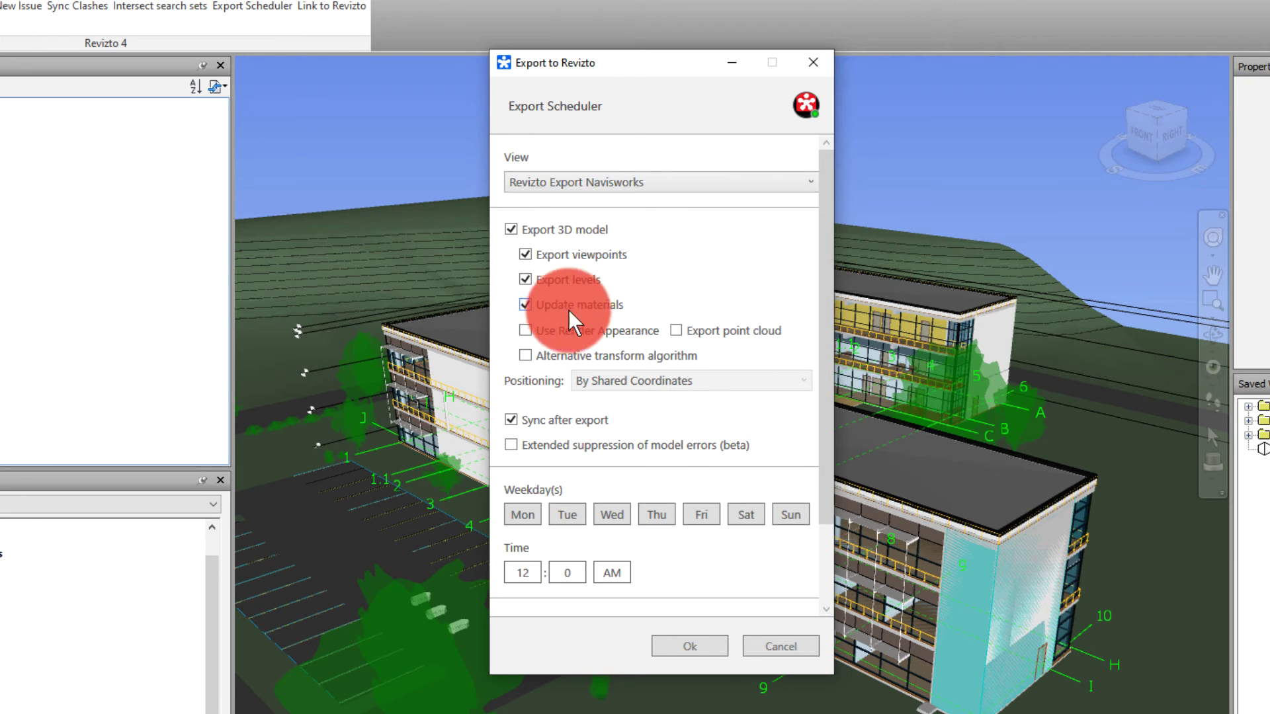
left_click(540, 449)
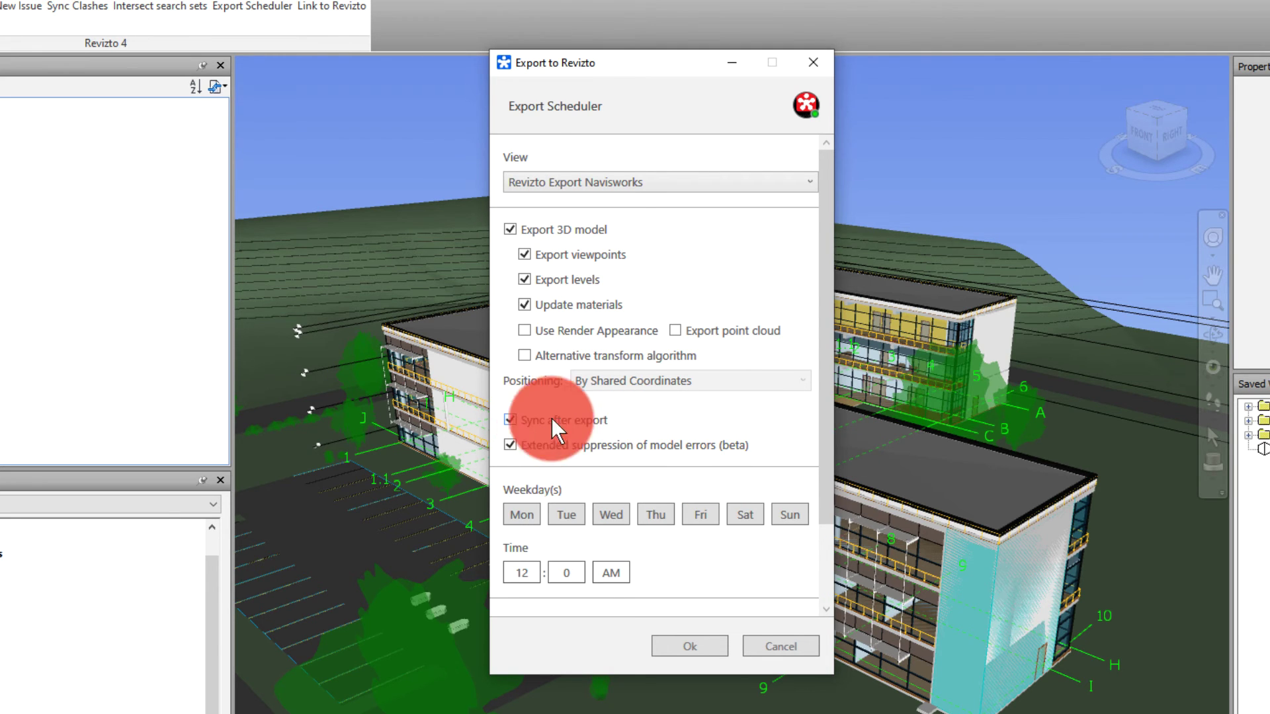
left_click(525, 517)
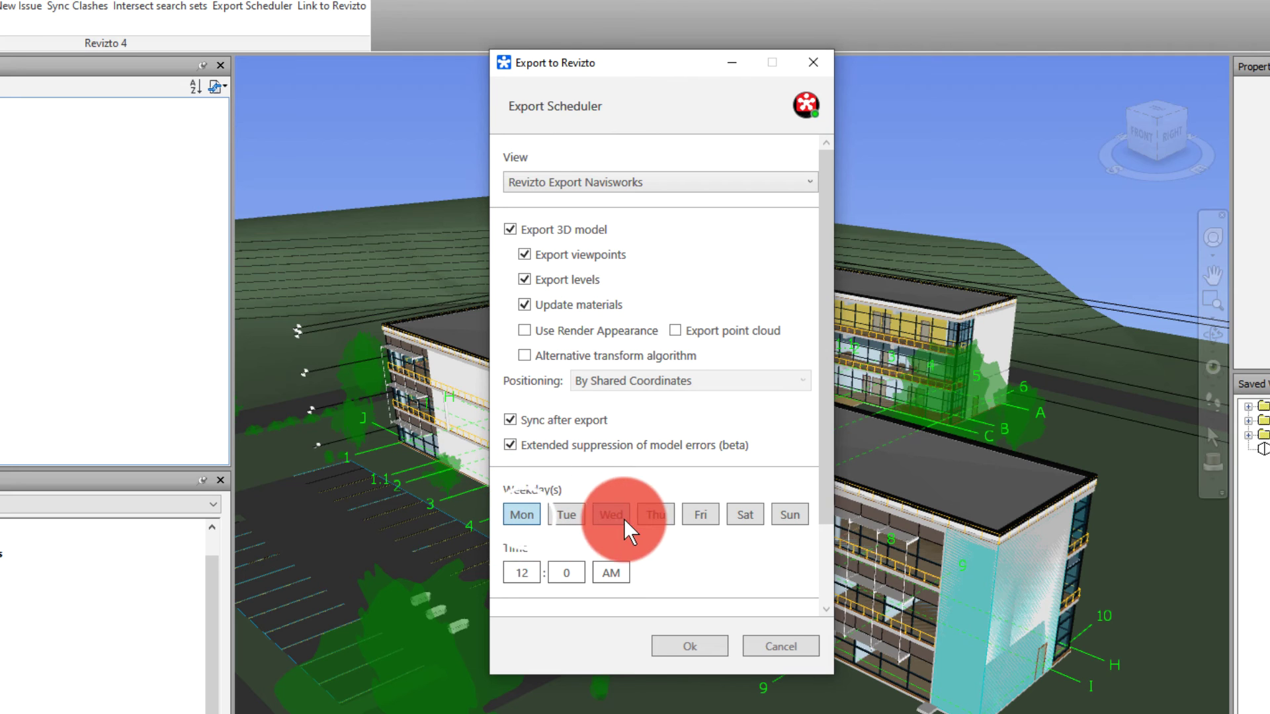
left_click(735, 519)
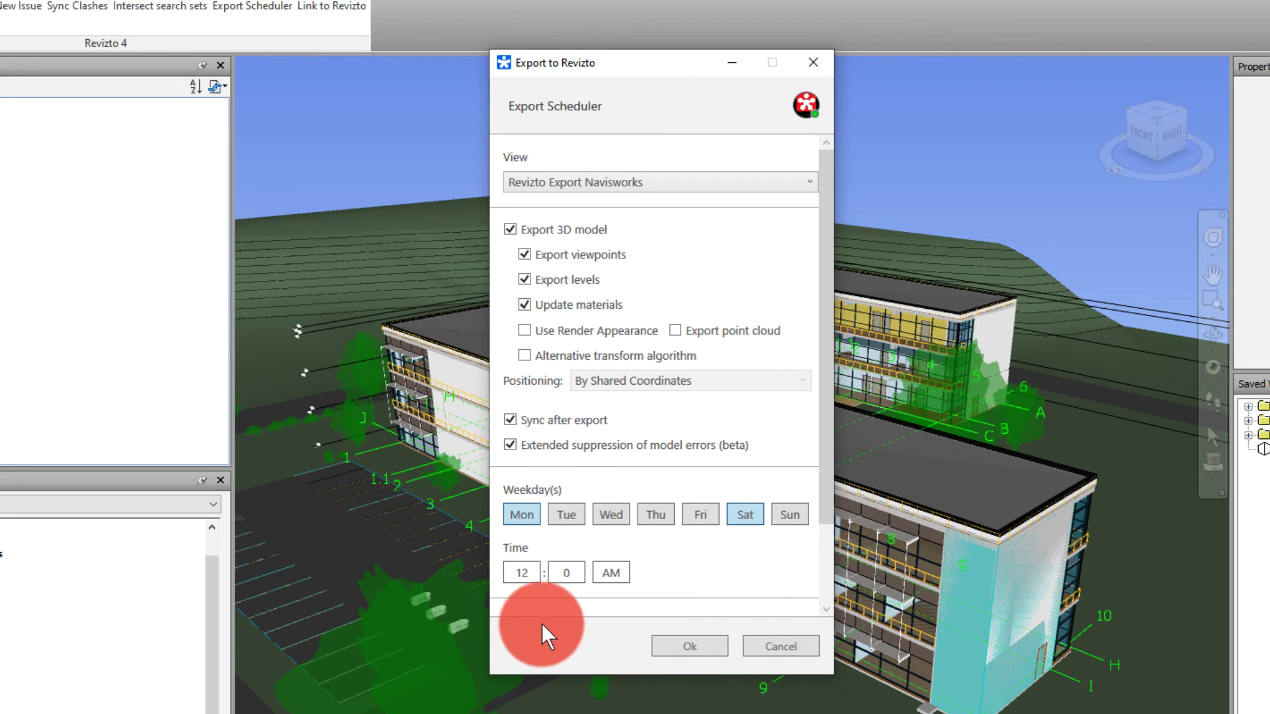
left_click(530, 574)
type("6")
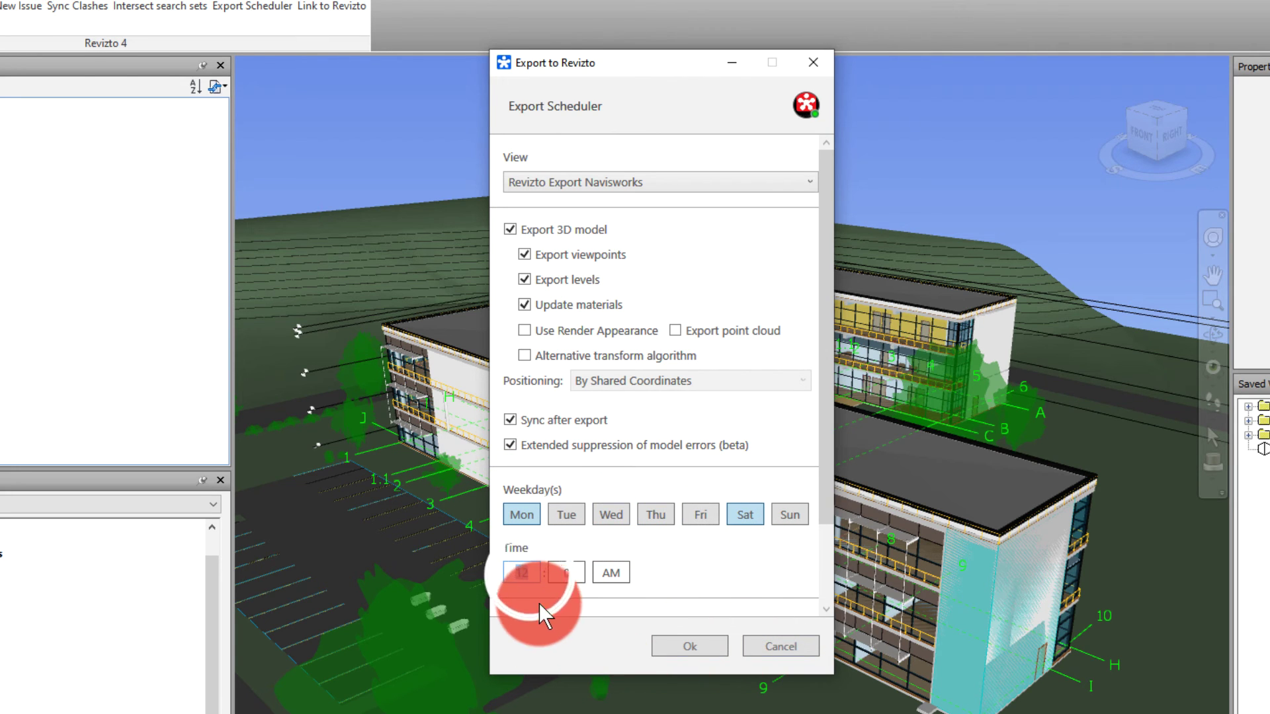
left_click(574, 582)
left_click(607, 574)
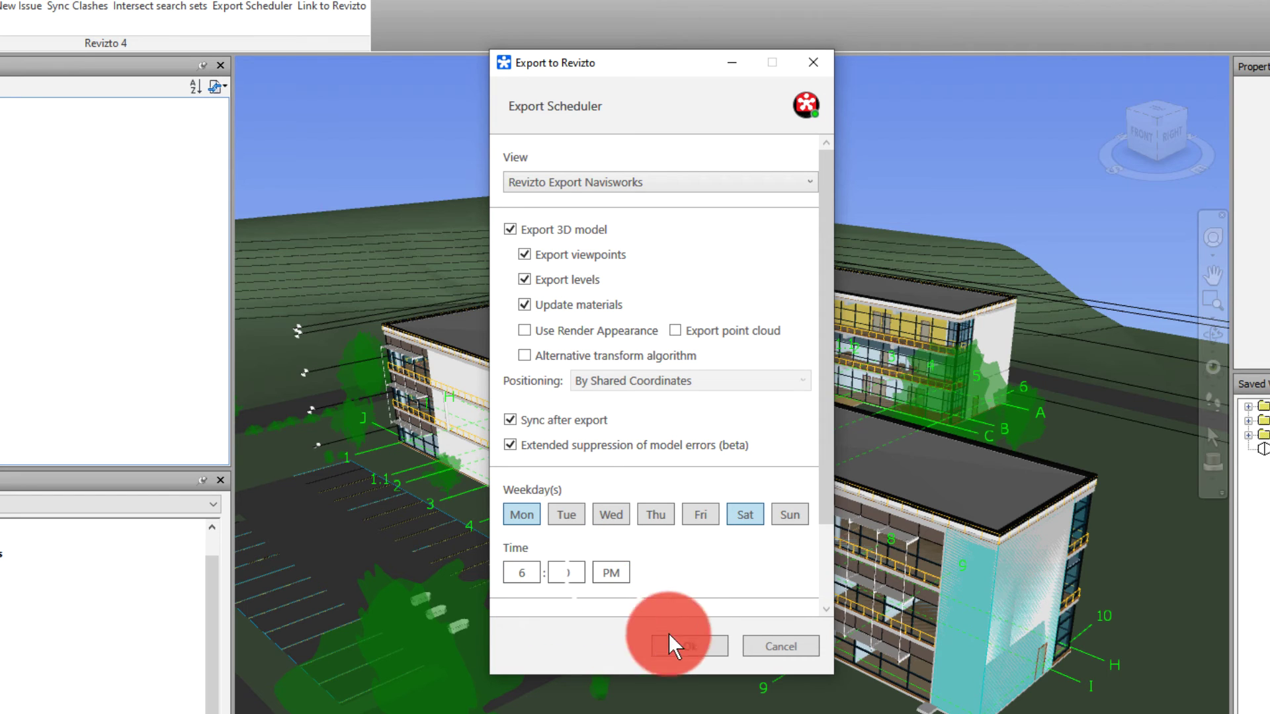
Confirm the license type and linked project, then save the Monday/Saturday 6 PM export schedule
scroll(776, 556, "down", 3)
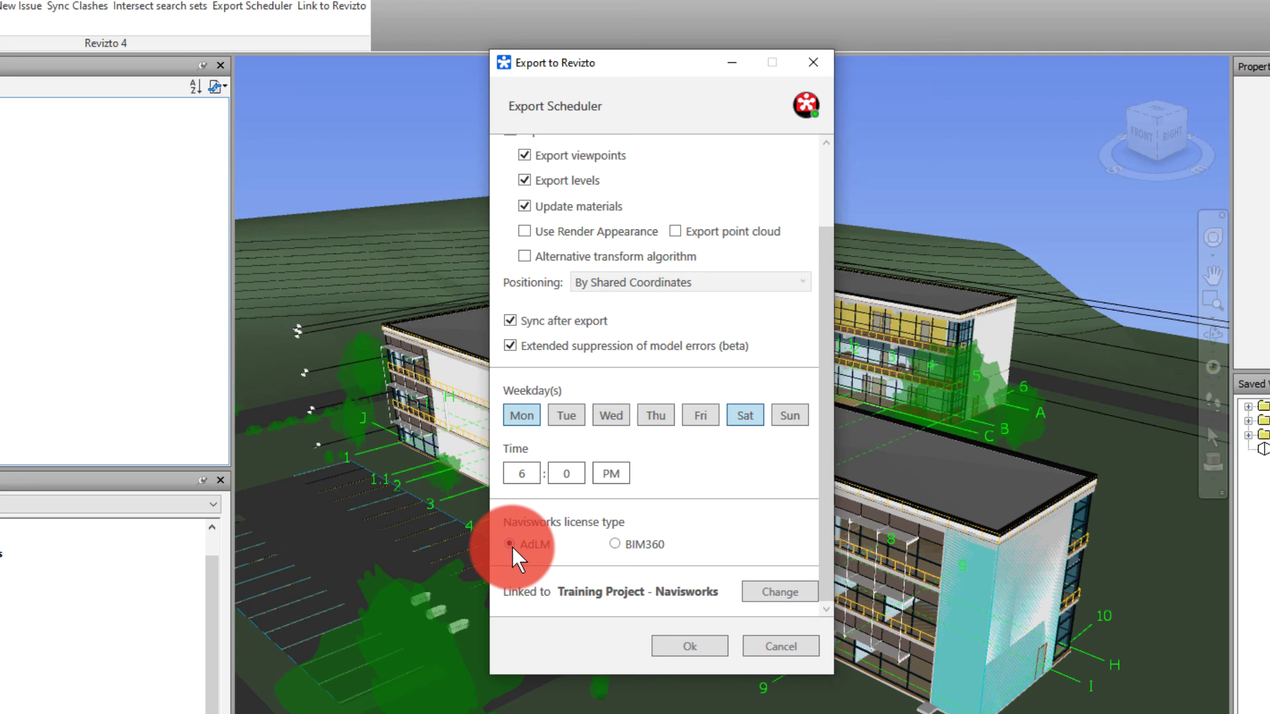
left_click(665, 650)
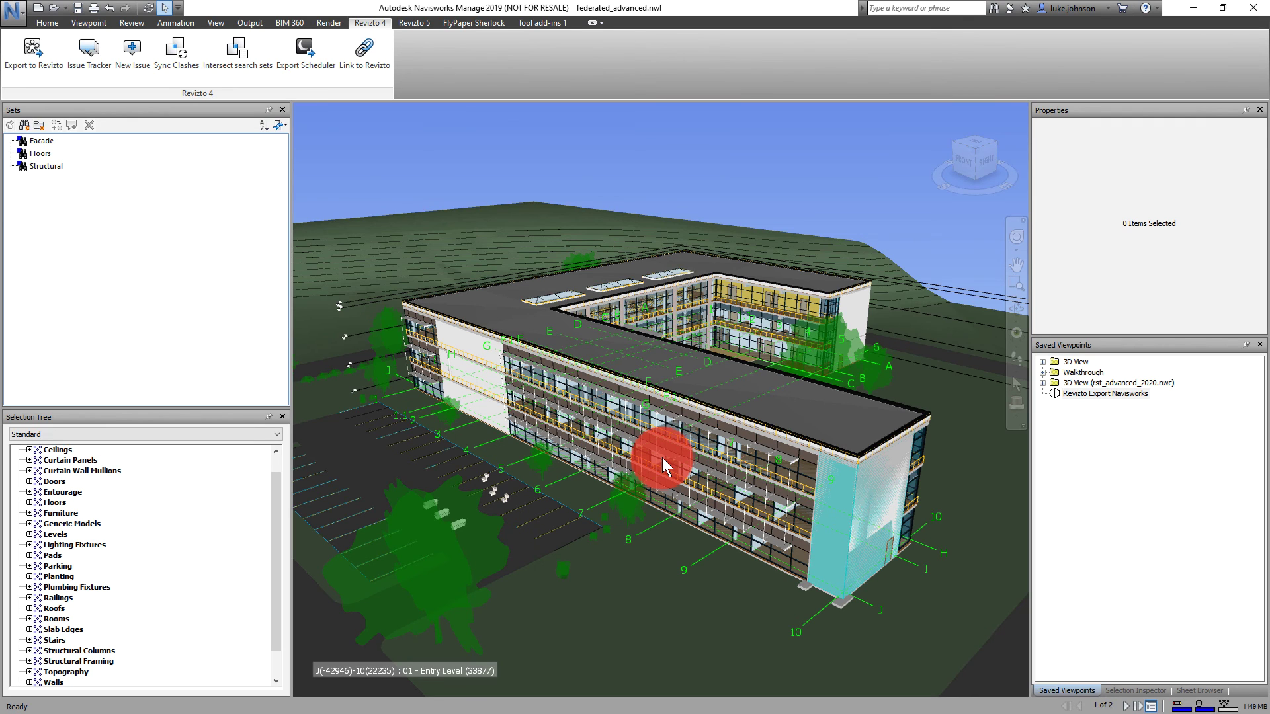
Open Link to Revizto on the Revizto 4 tab to view the project link settings
left_click(374, 70)
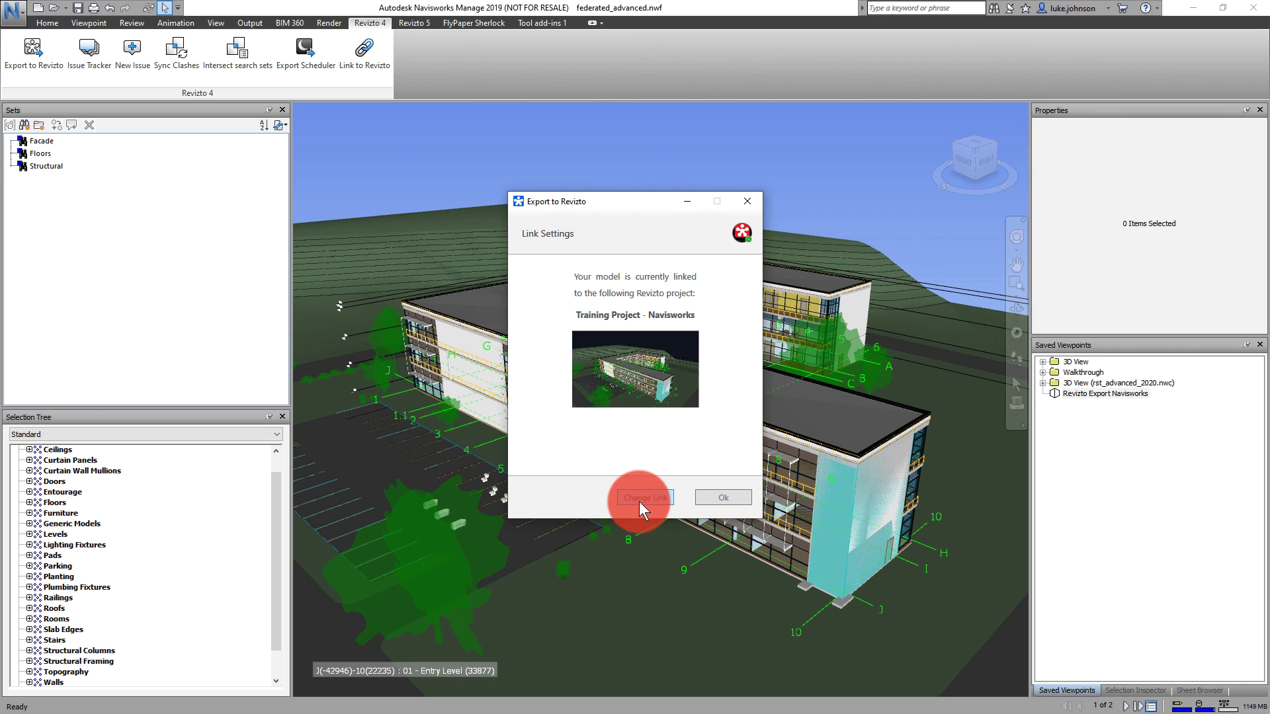
Accept the existing link to Training Project - Navisworks and close Link Settings
left_click(721, 497)
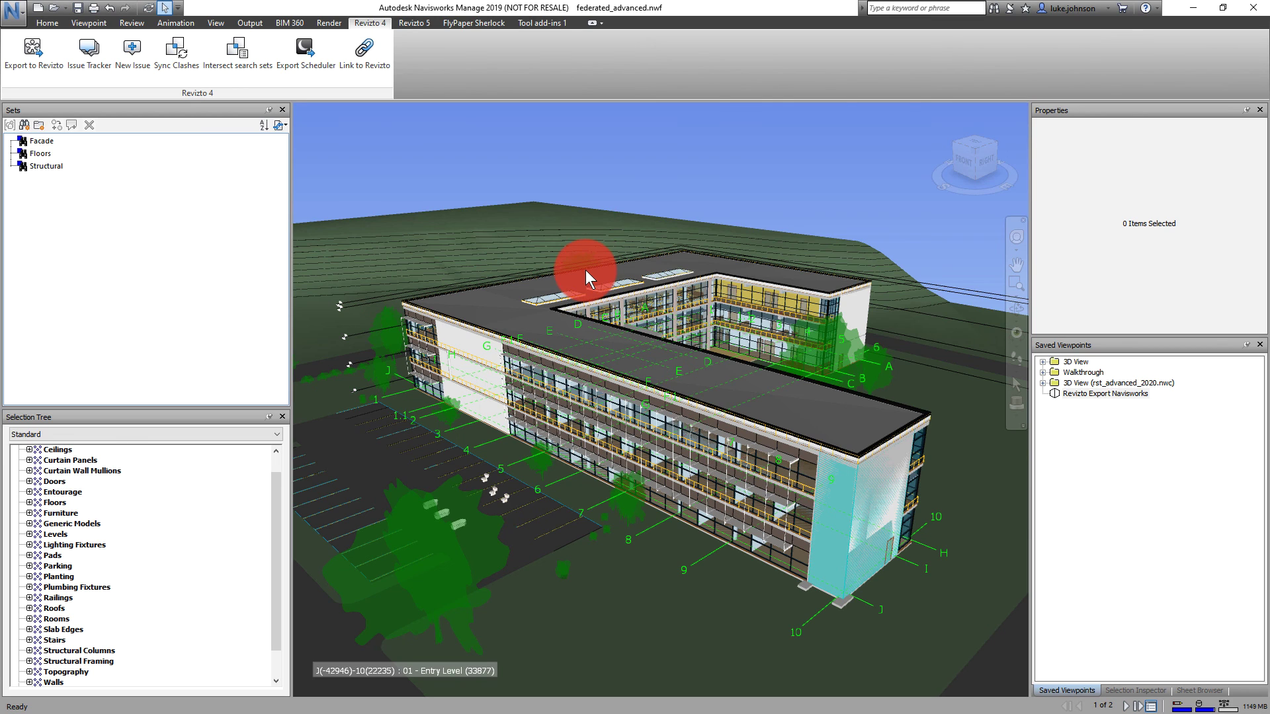